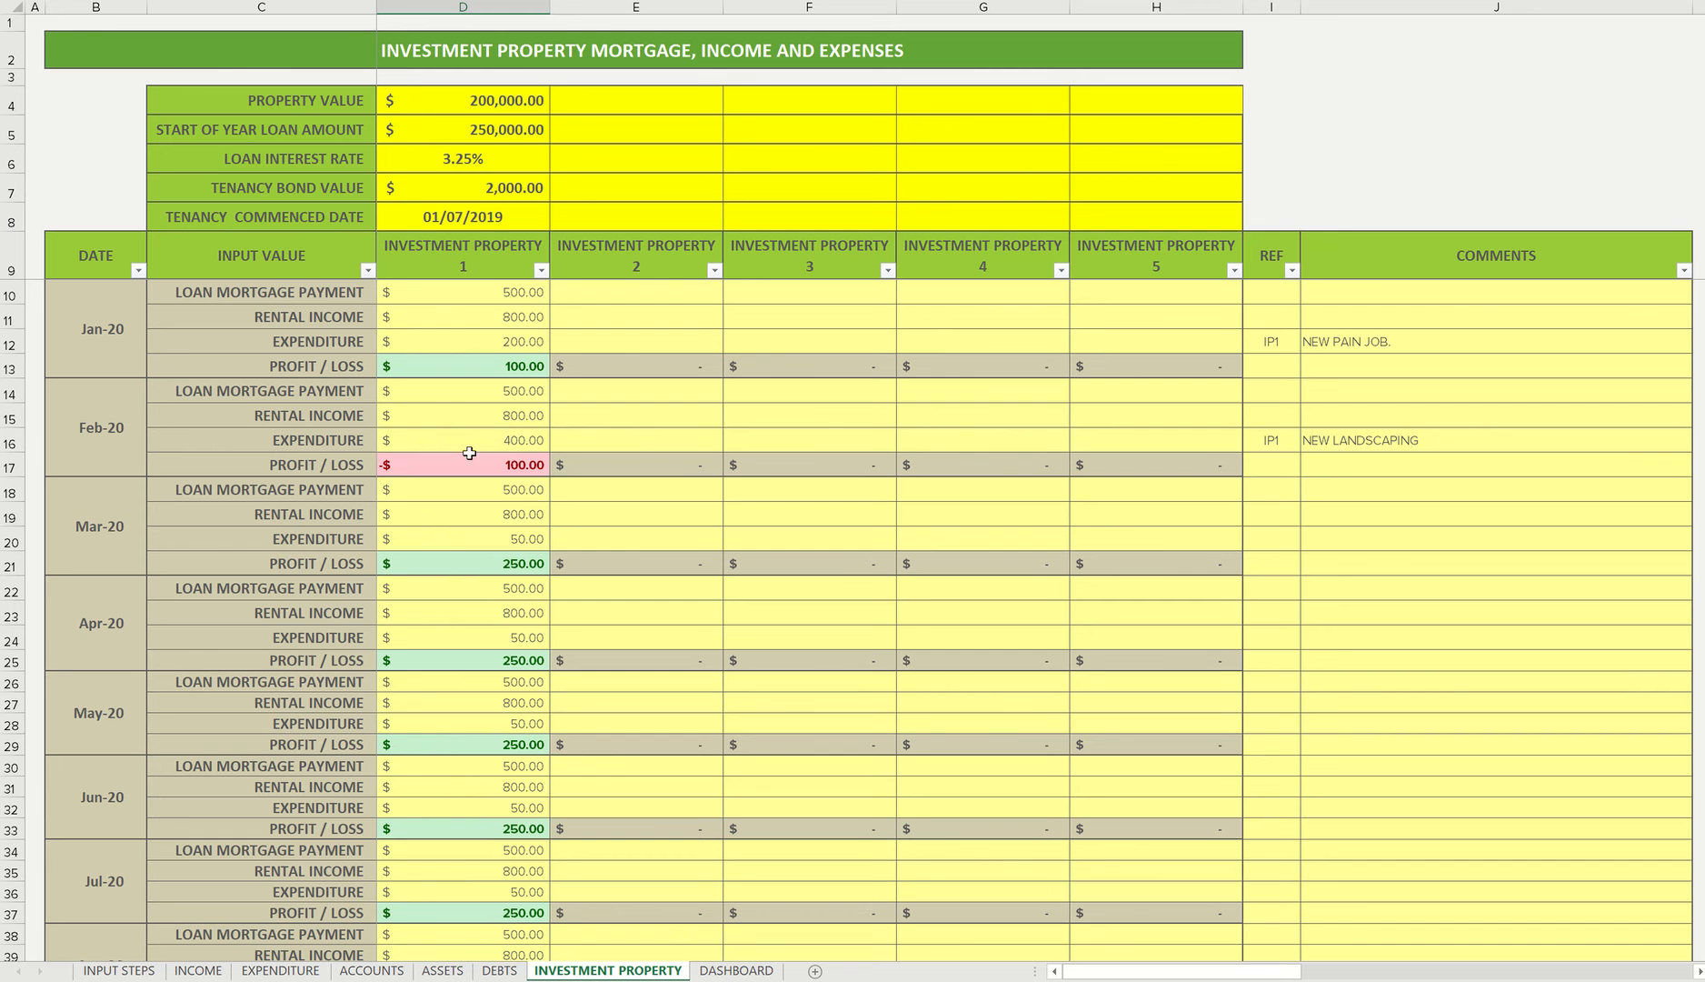
Review Investment Property 1's year-to-date totals and its mortgage, income and expenditure bars in the dashboard's investment chart.
scroll(513, 620, down, 2)
scroll(512, 620, down, 12)
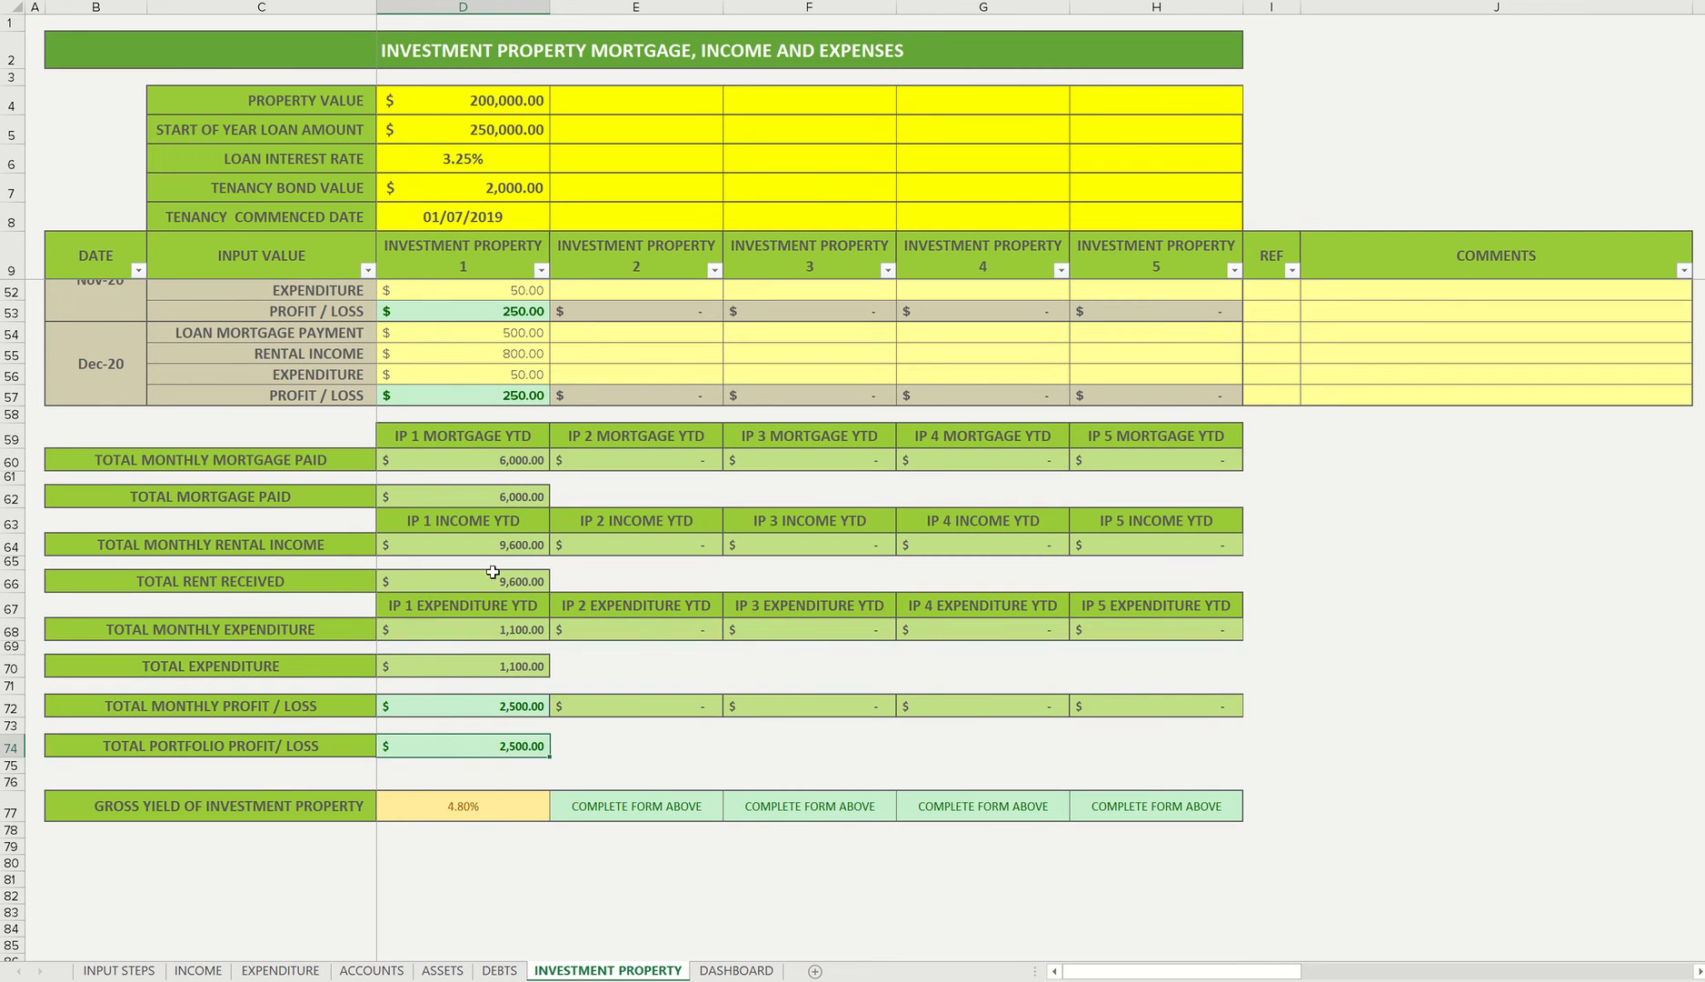
click(719, 974)
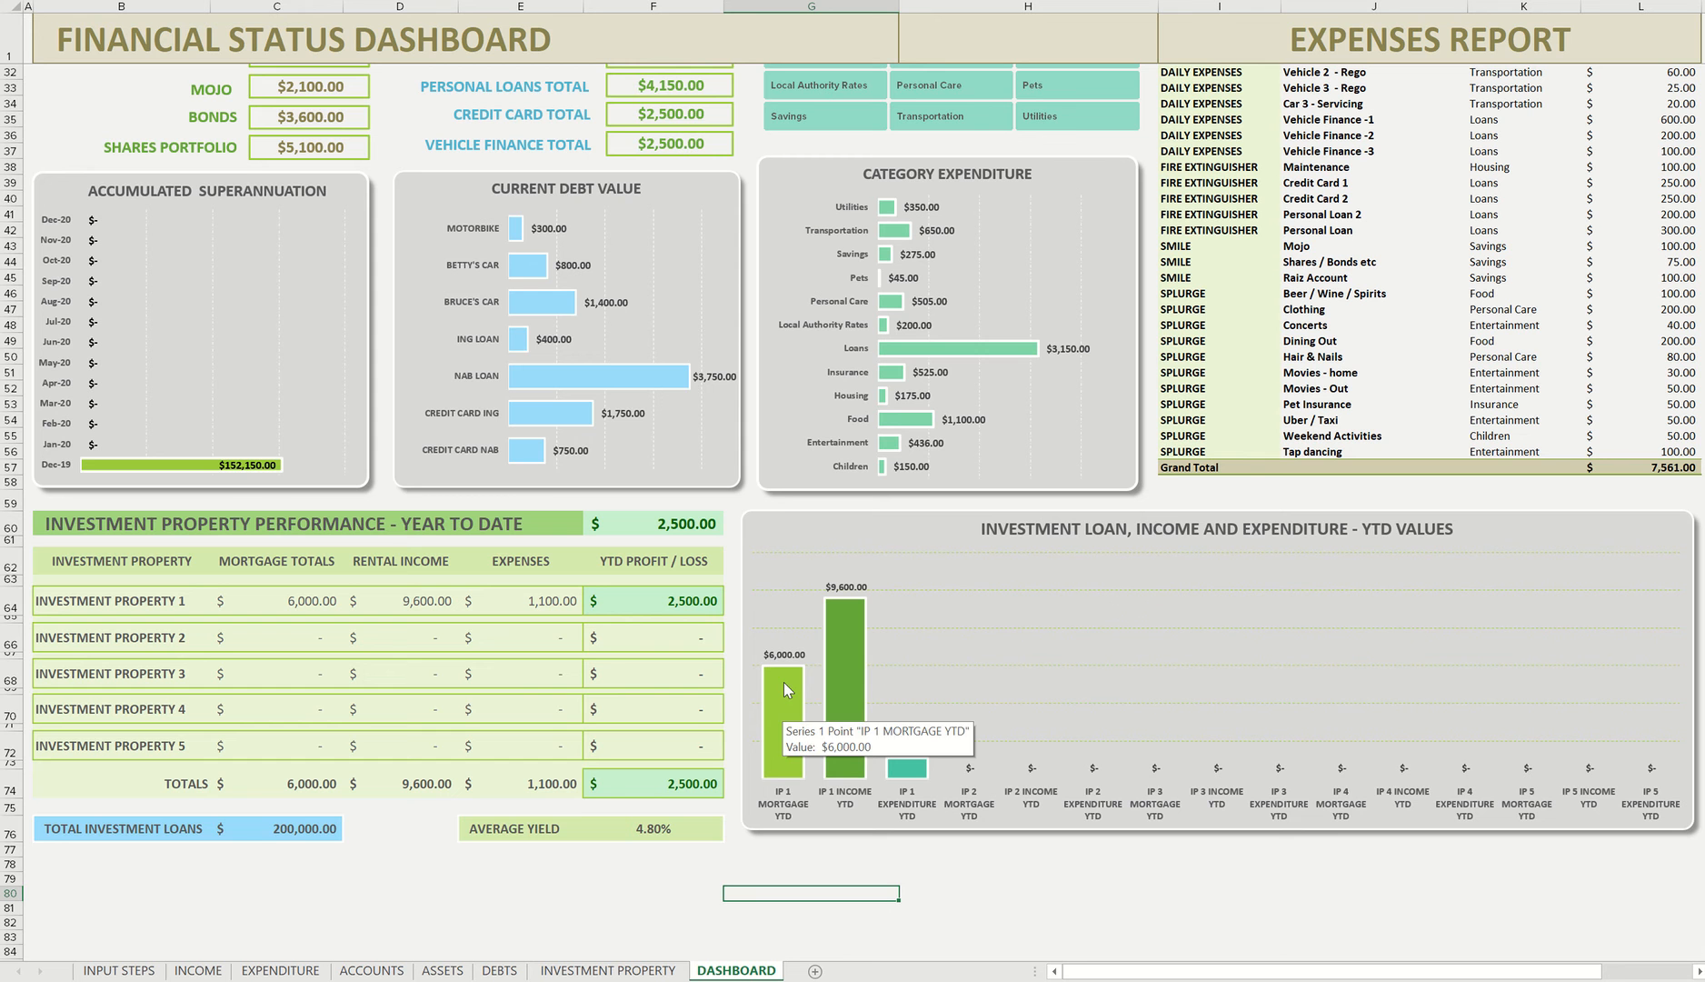
mouse_move(845, 598)
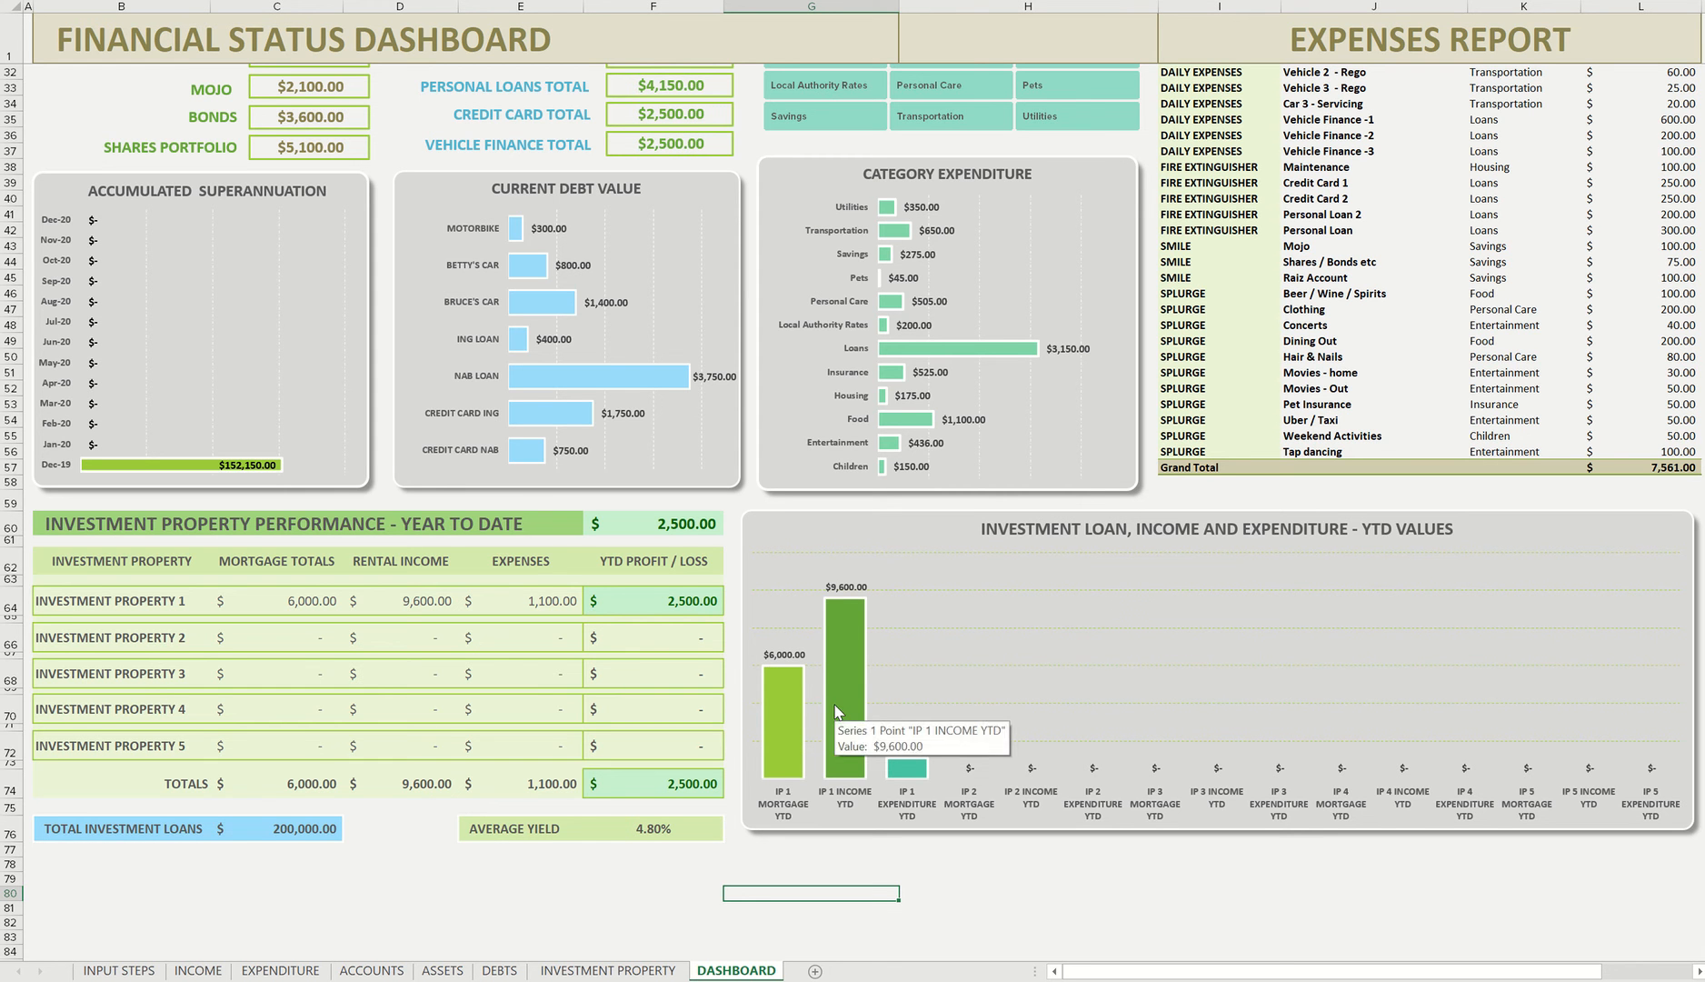
mouse_move(912, 777)
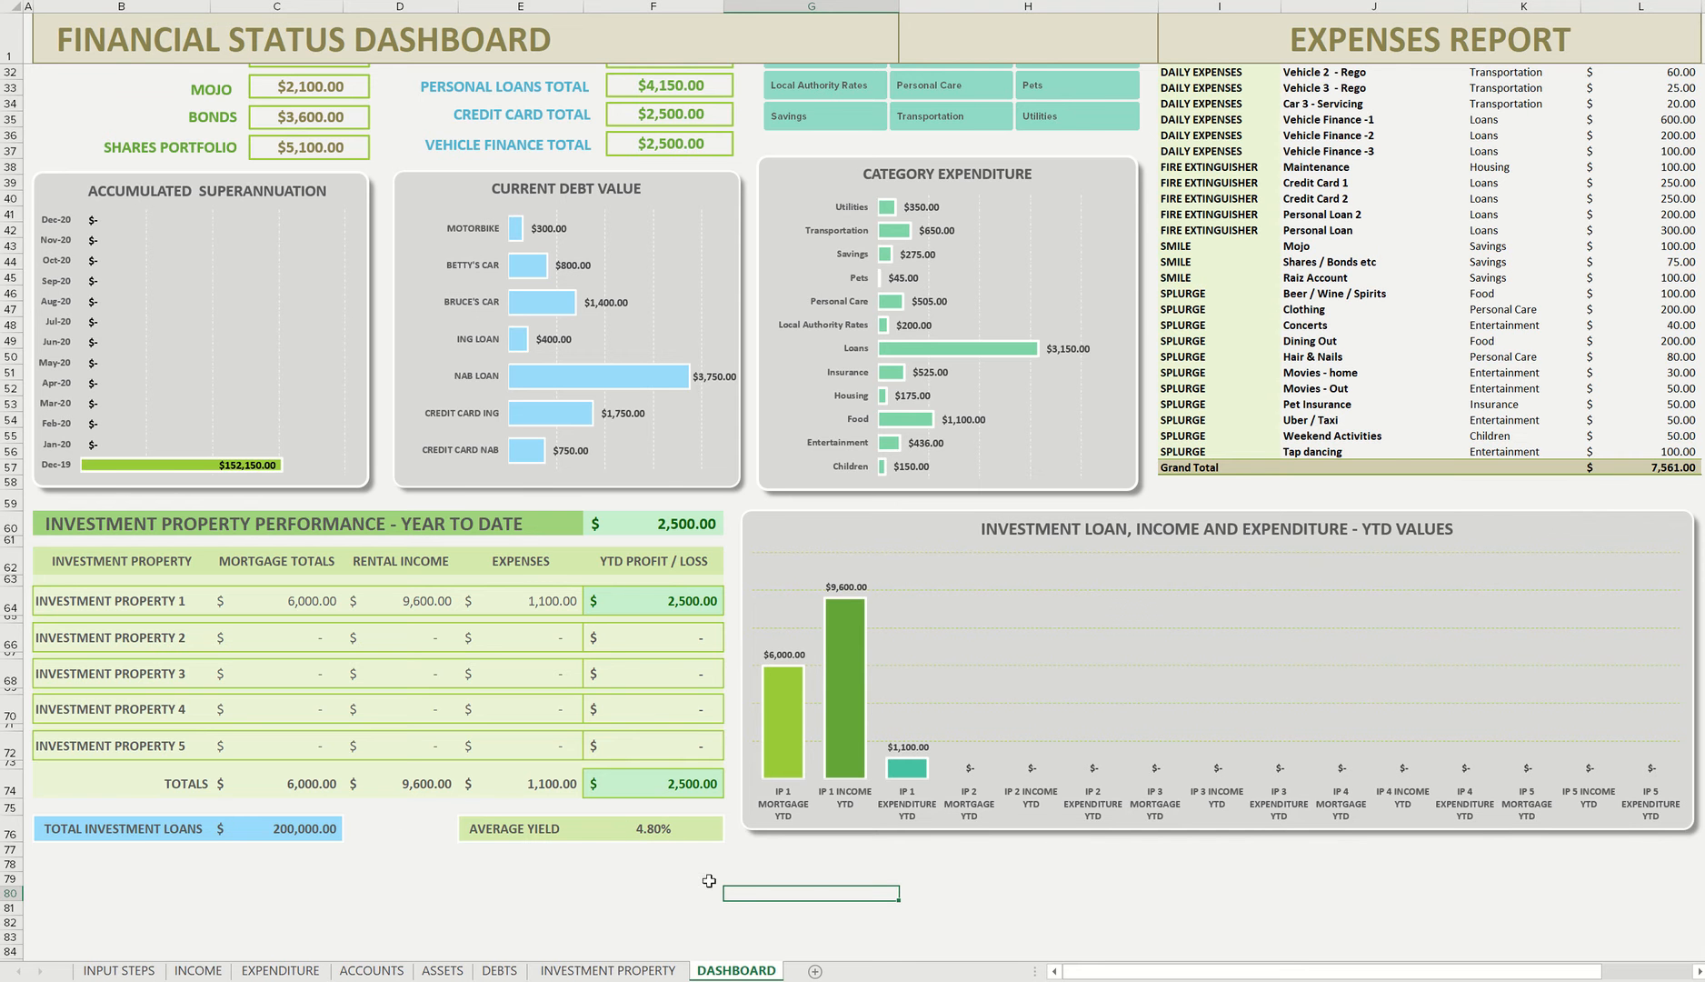
On the Investment Property sheet, enter Investment Property 2's loan details: property value 750,000, start-of-year loan amount 500,000 and interest rate 3.5%.
click(607, 970)
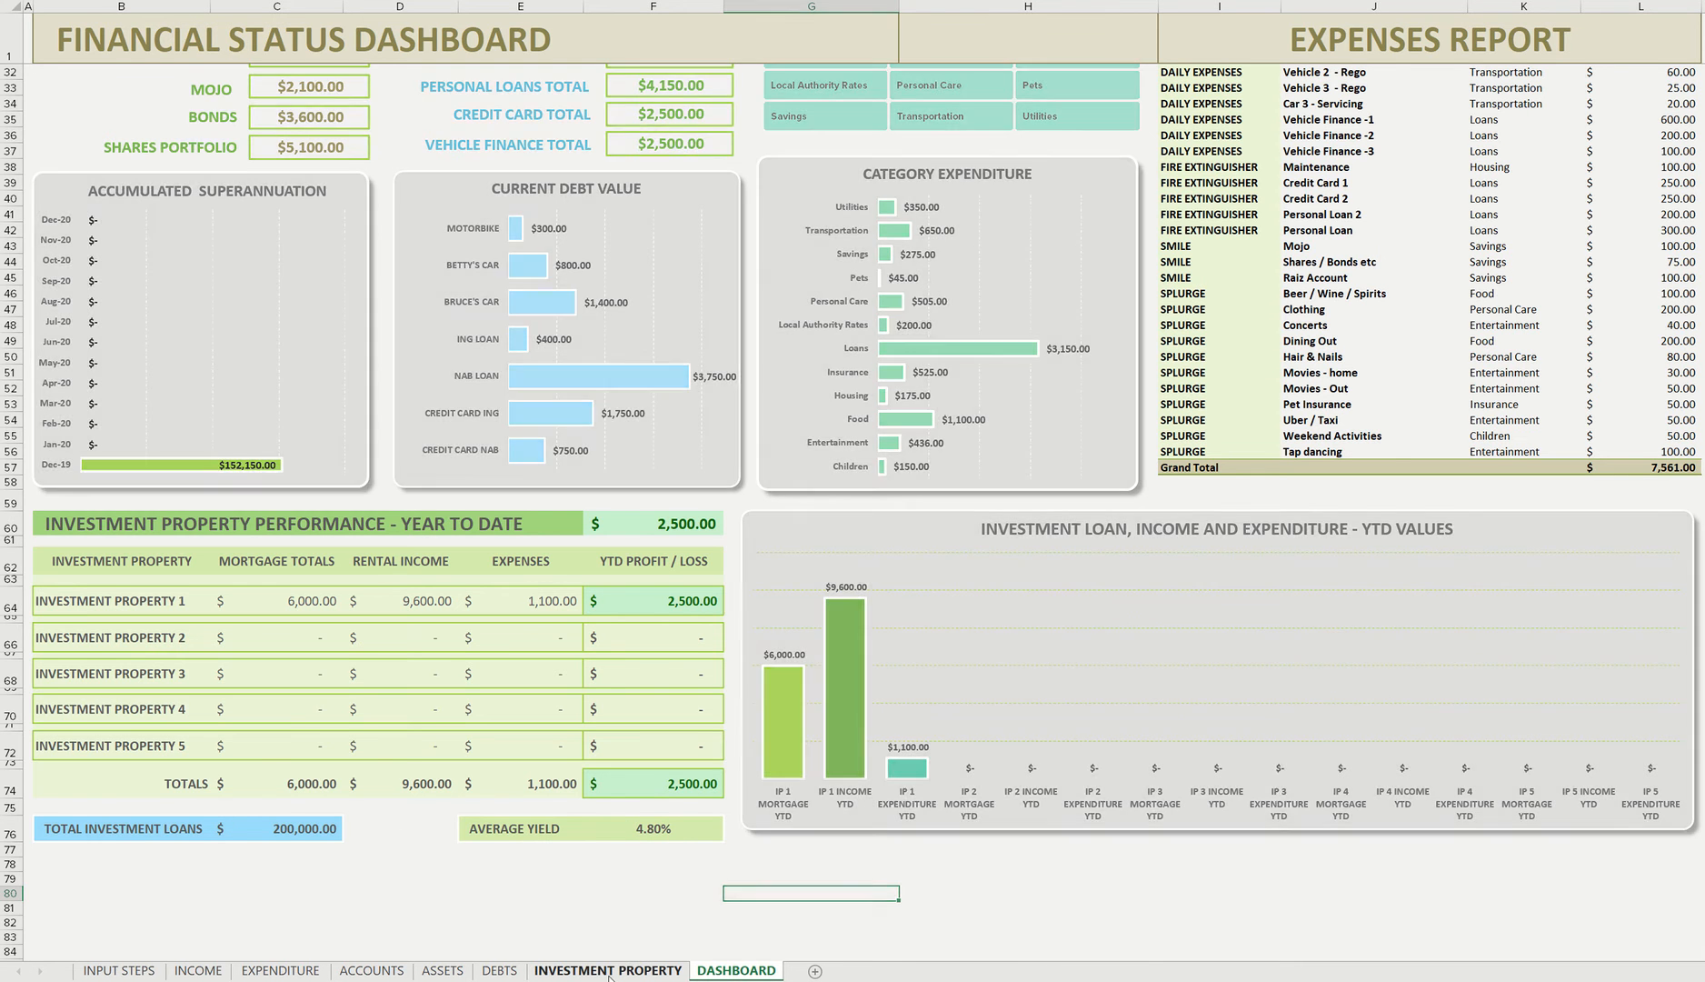
scroll(723, 468, up, 5)
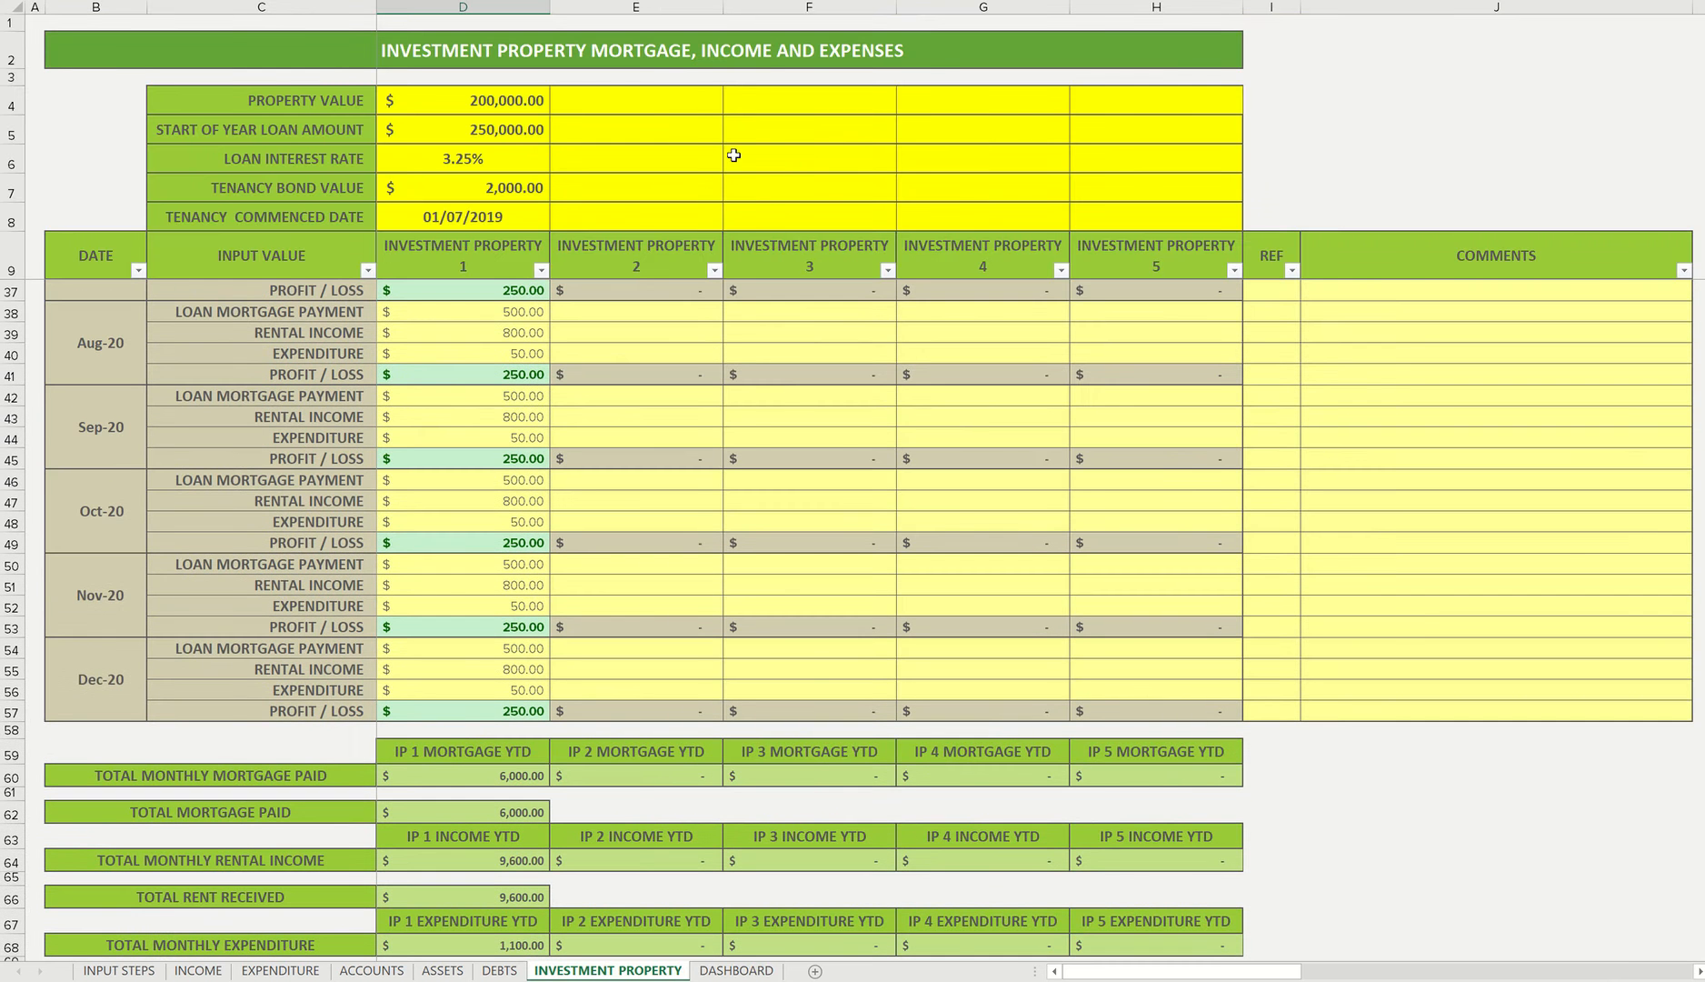
click(656, 97)
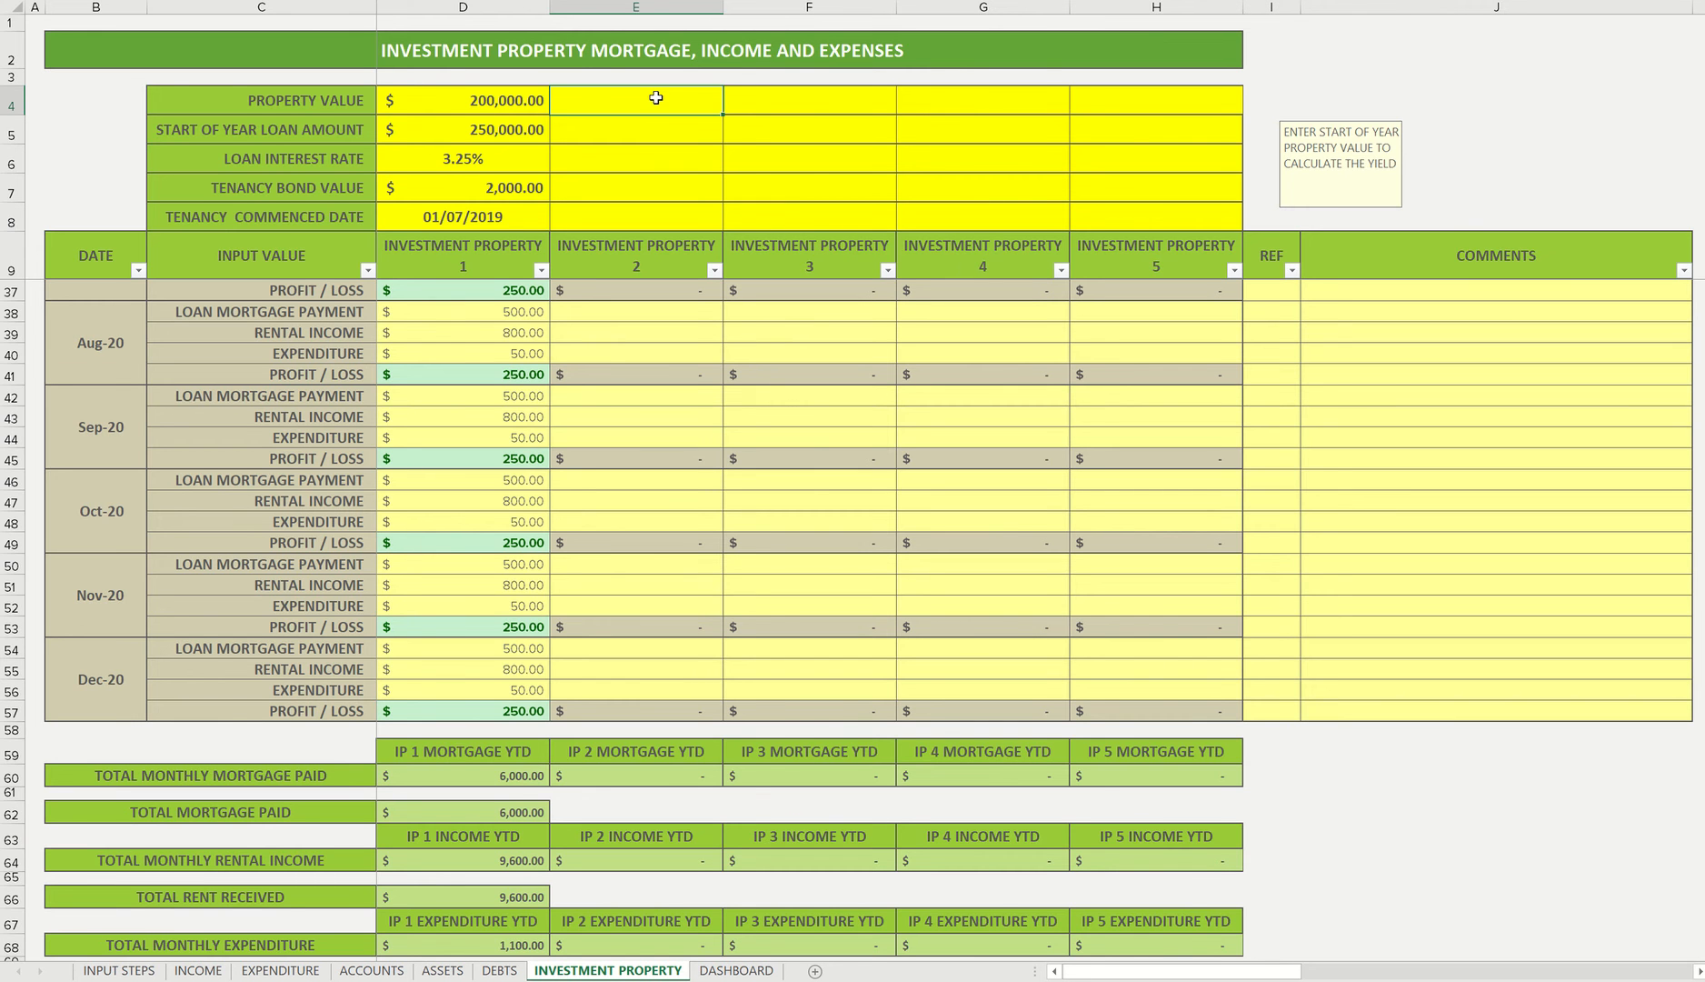
text(75)
text(0,00)
text(0000)
key(Return)
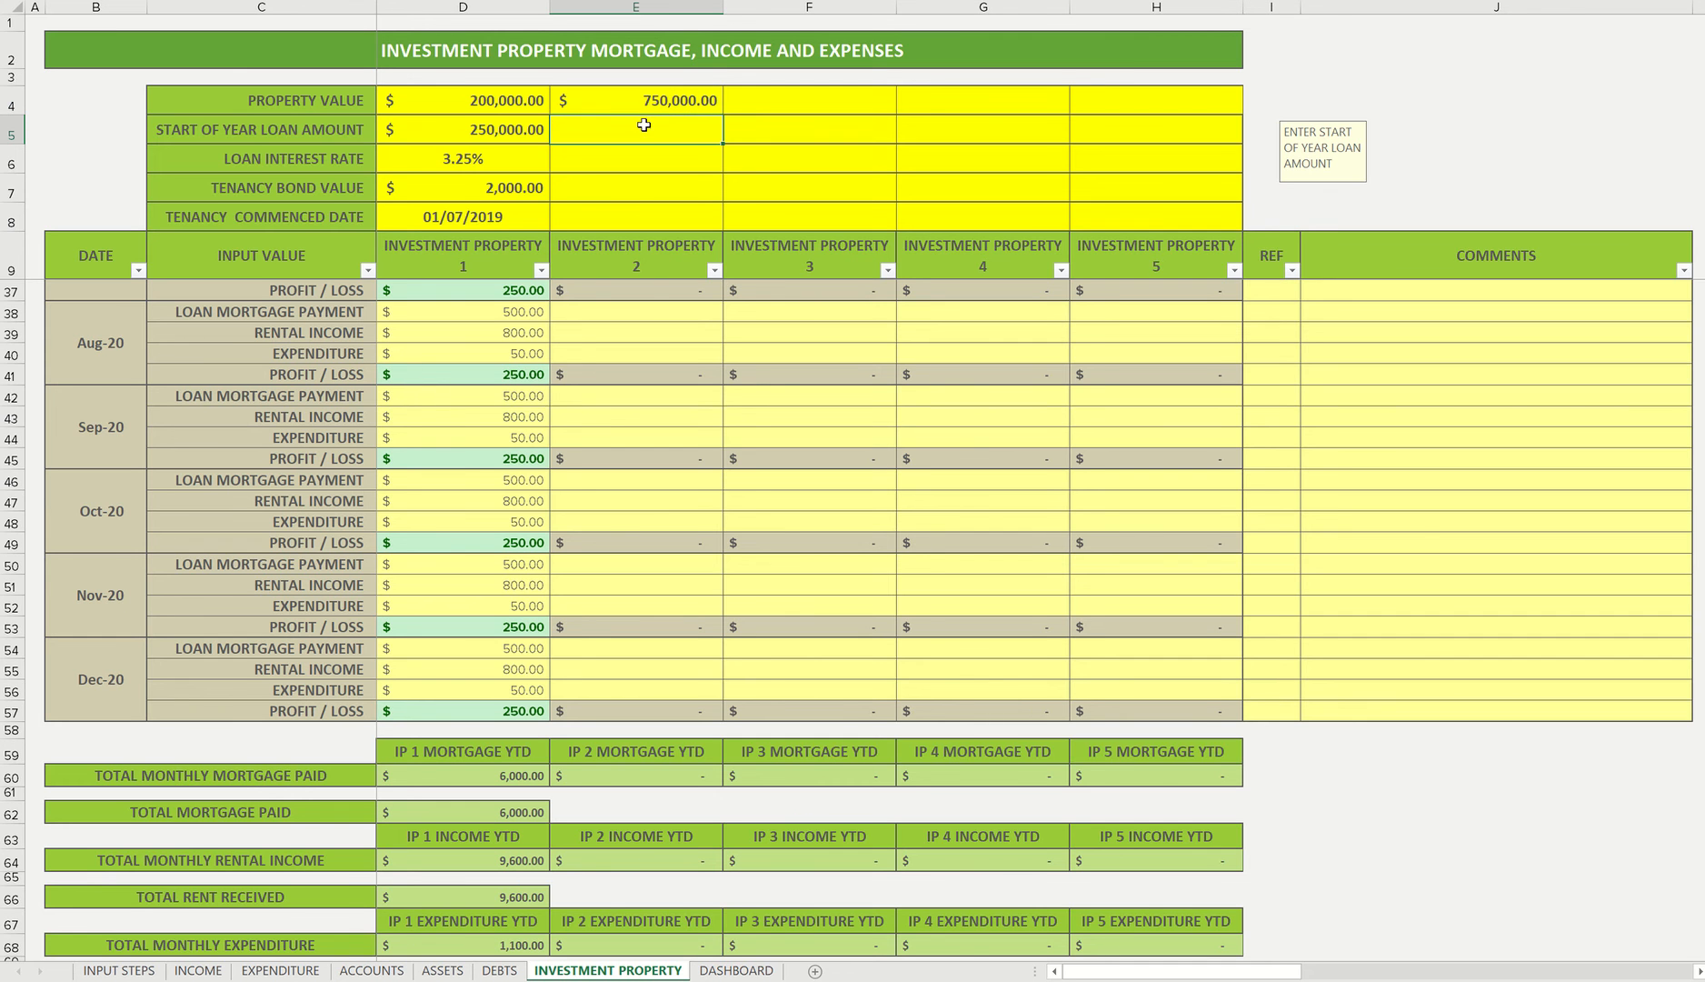
text(500000)
key(Return)
text(3.5)
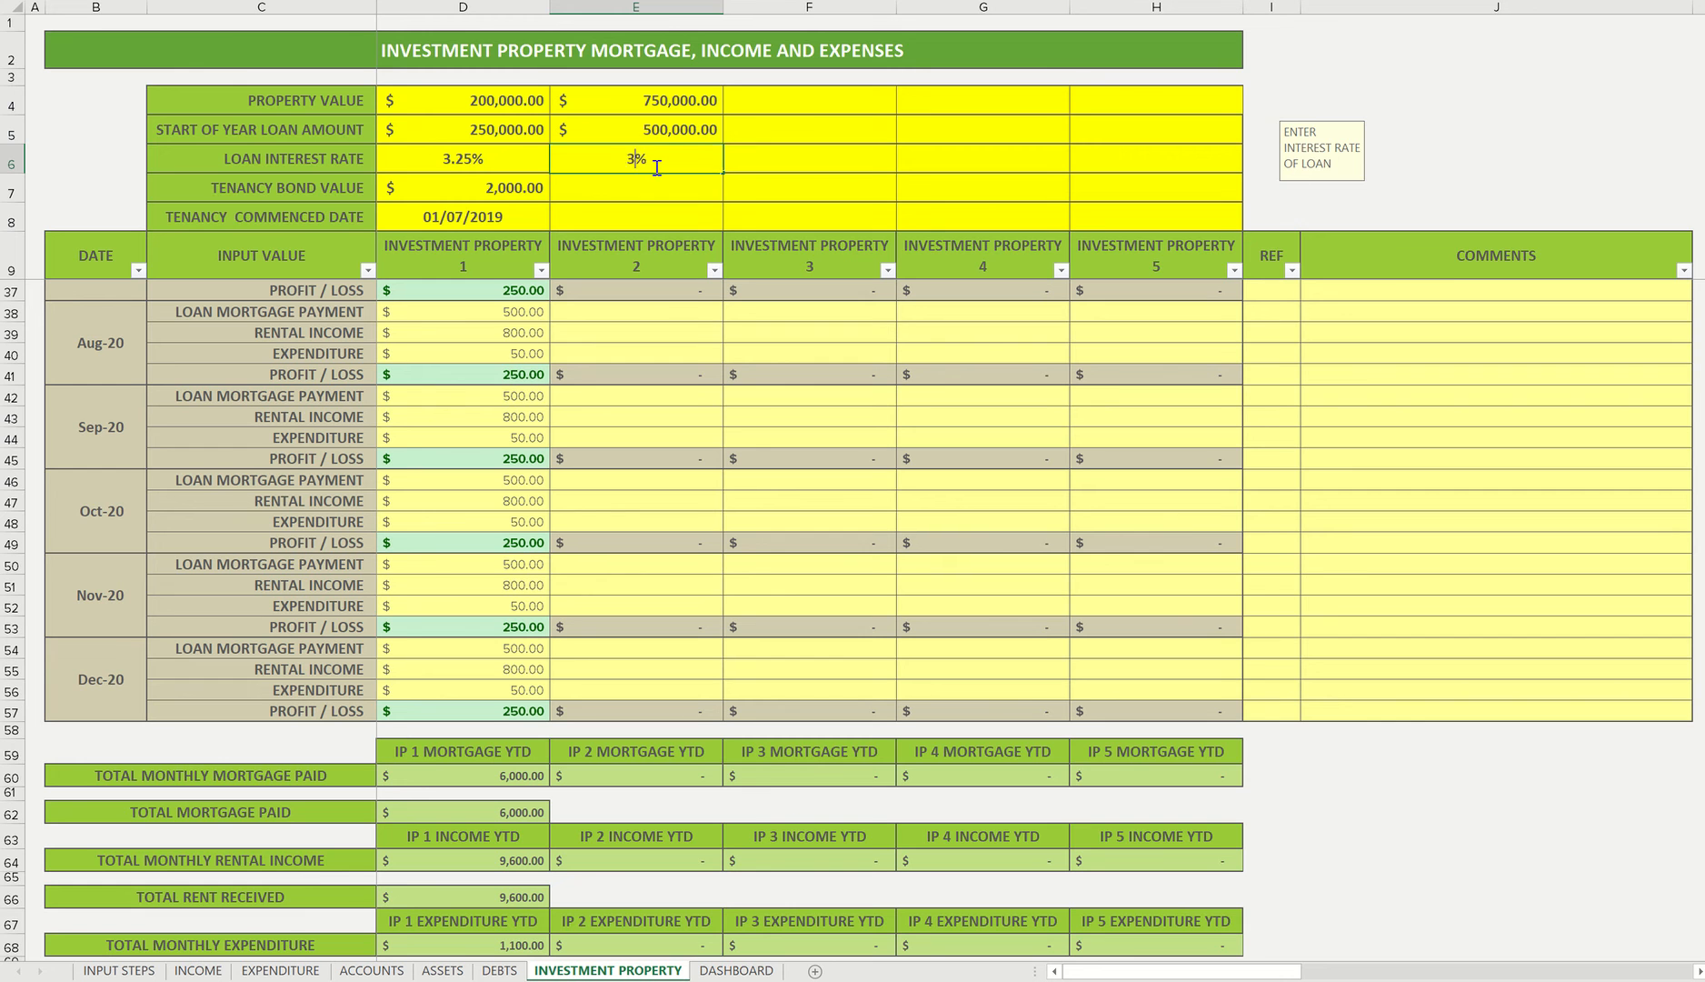
key(Return)
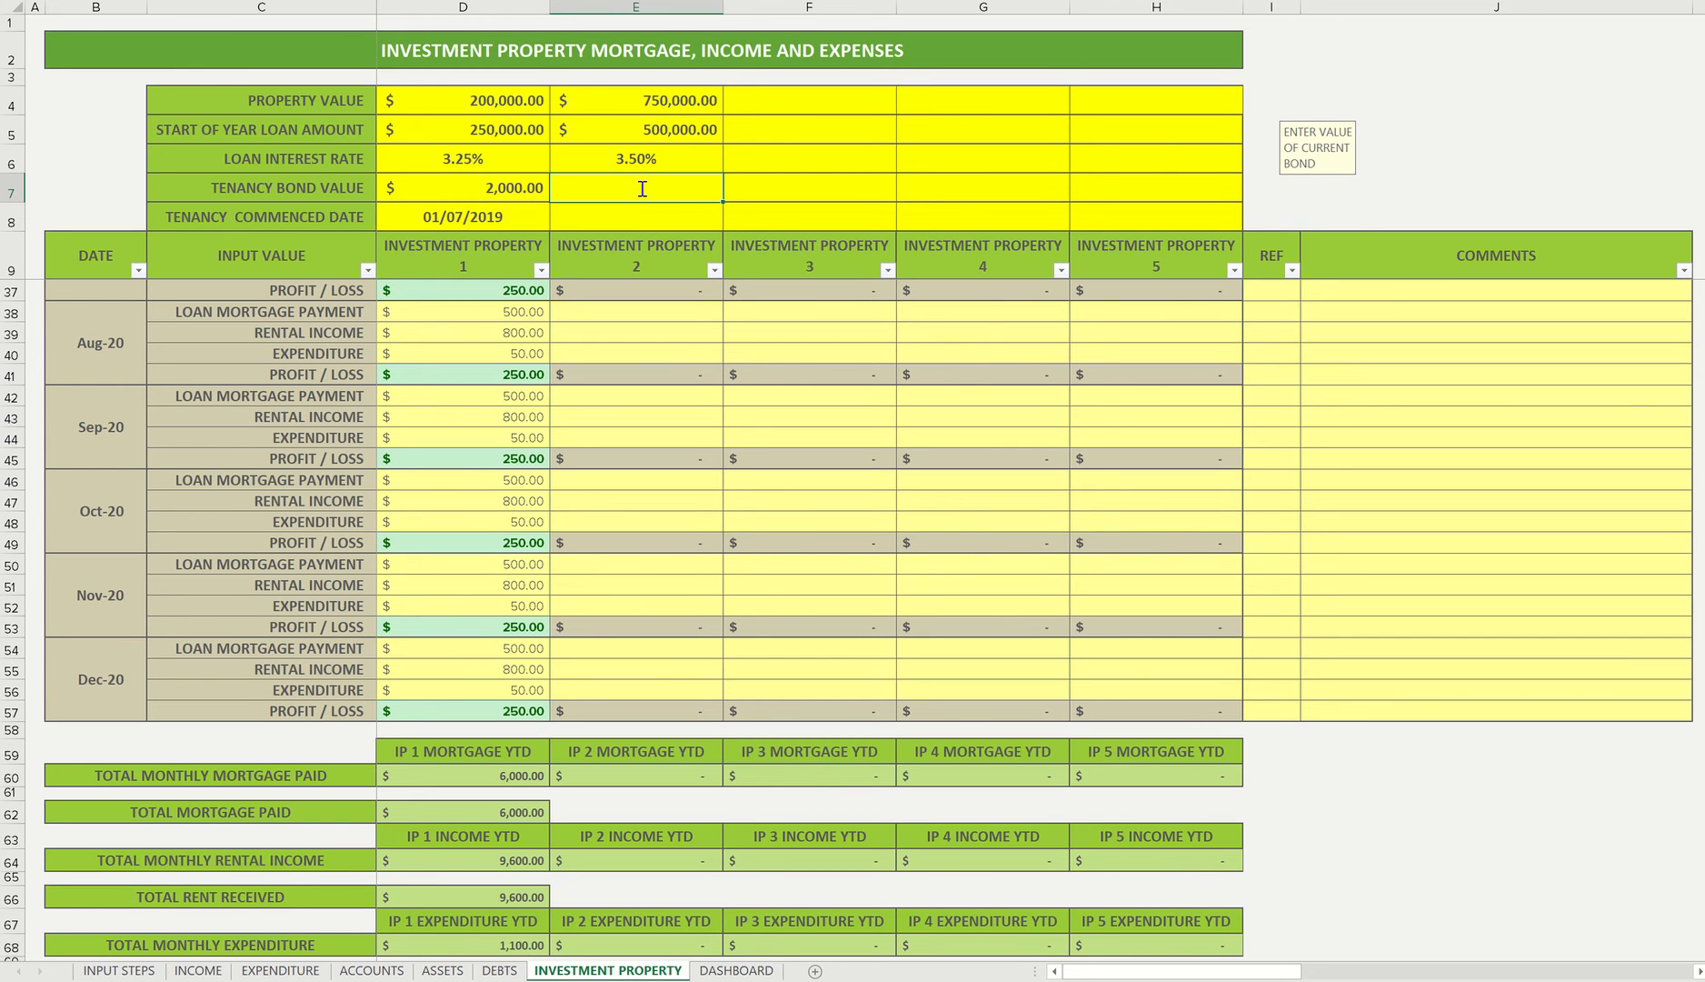
Set Investment Property 2's tenancy bond value to 2,000 and its tenancy commenced date to 01/08/2019.
text(2000)
key(Return)
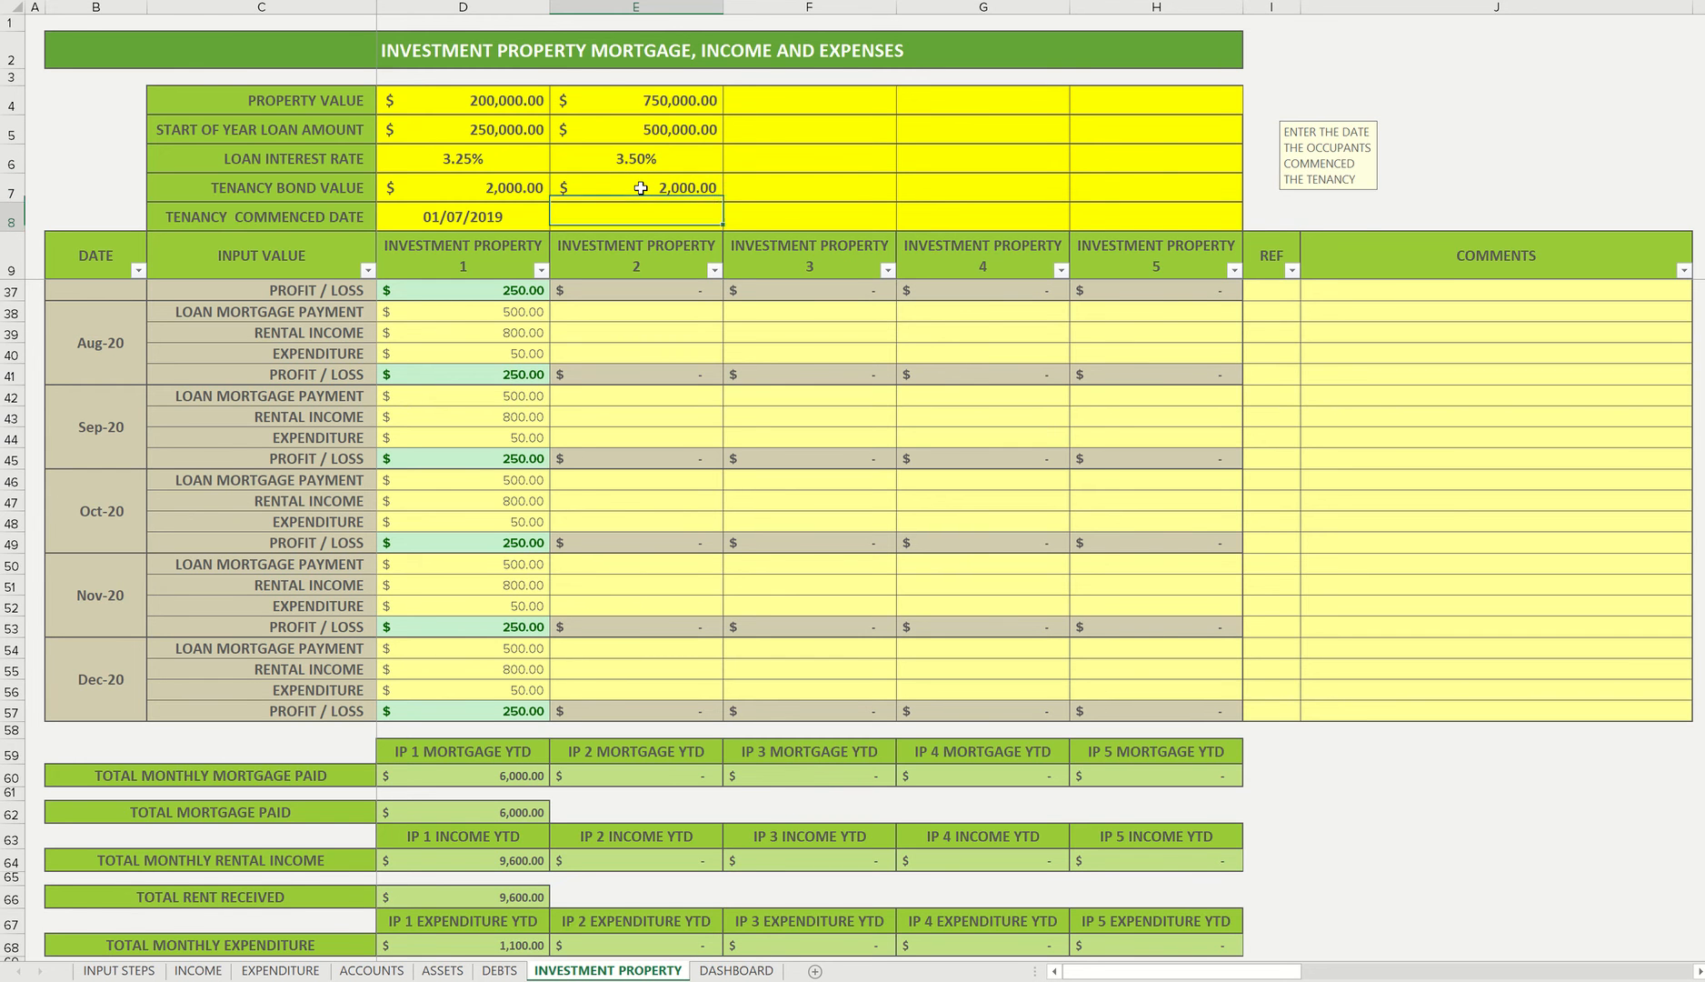
text(01-08-19)
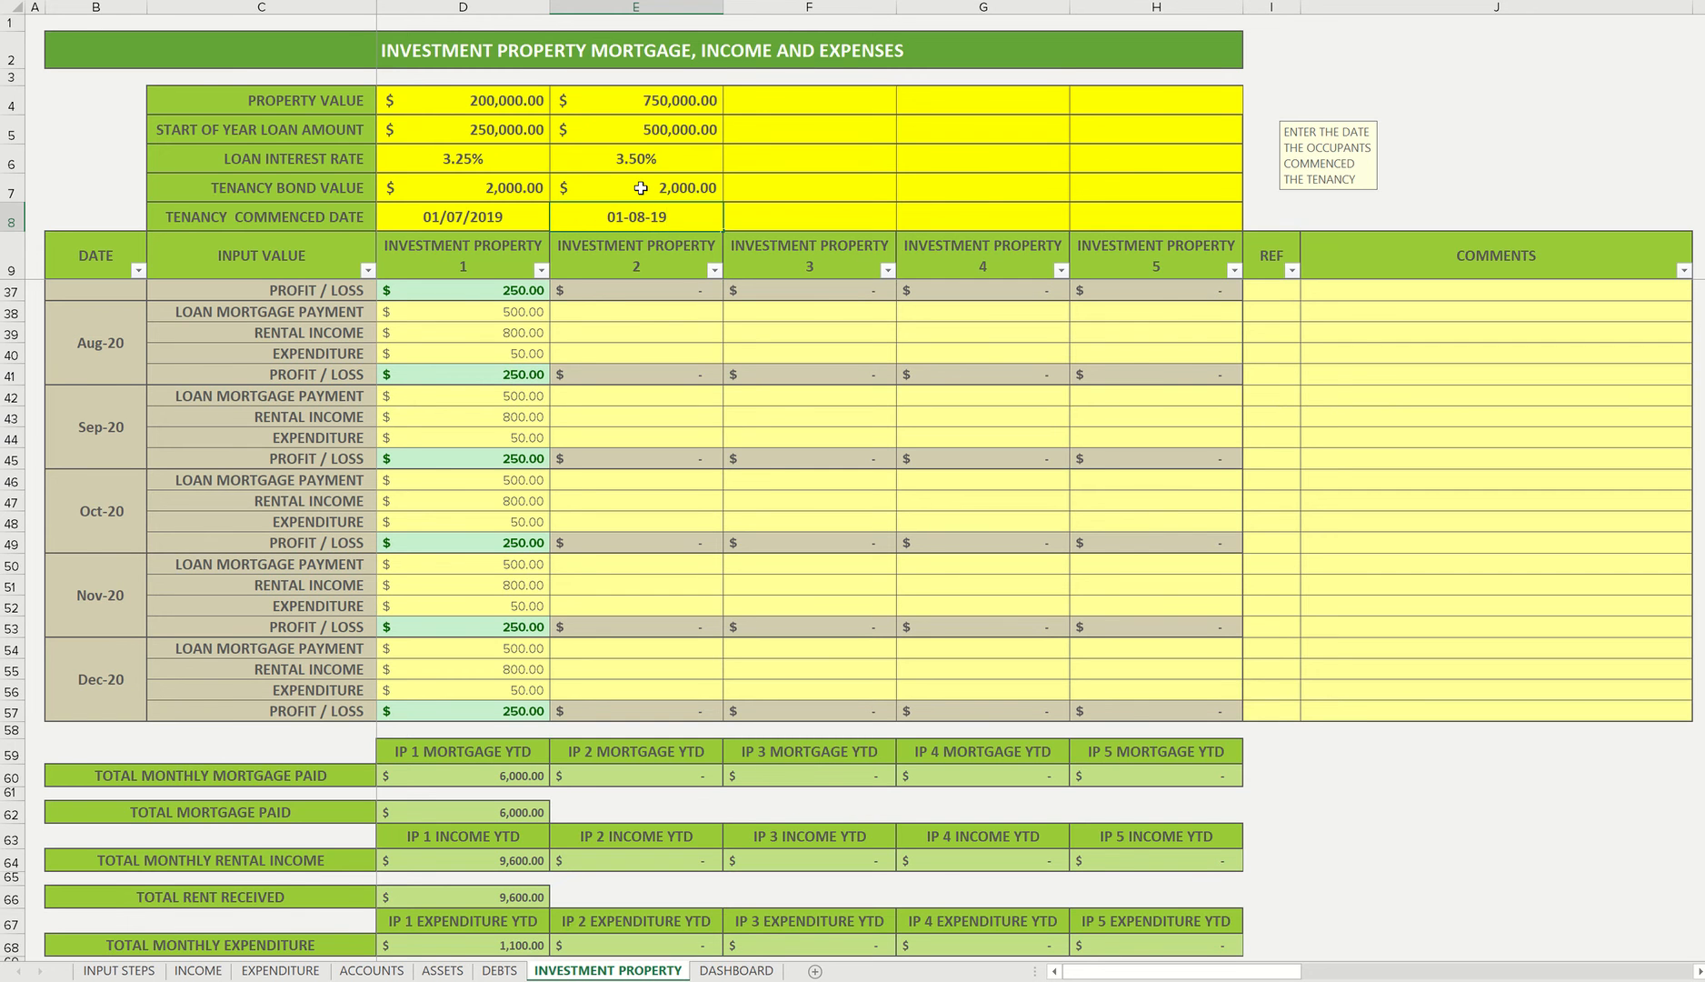
key(Return)
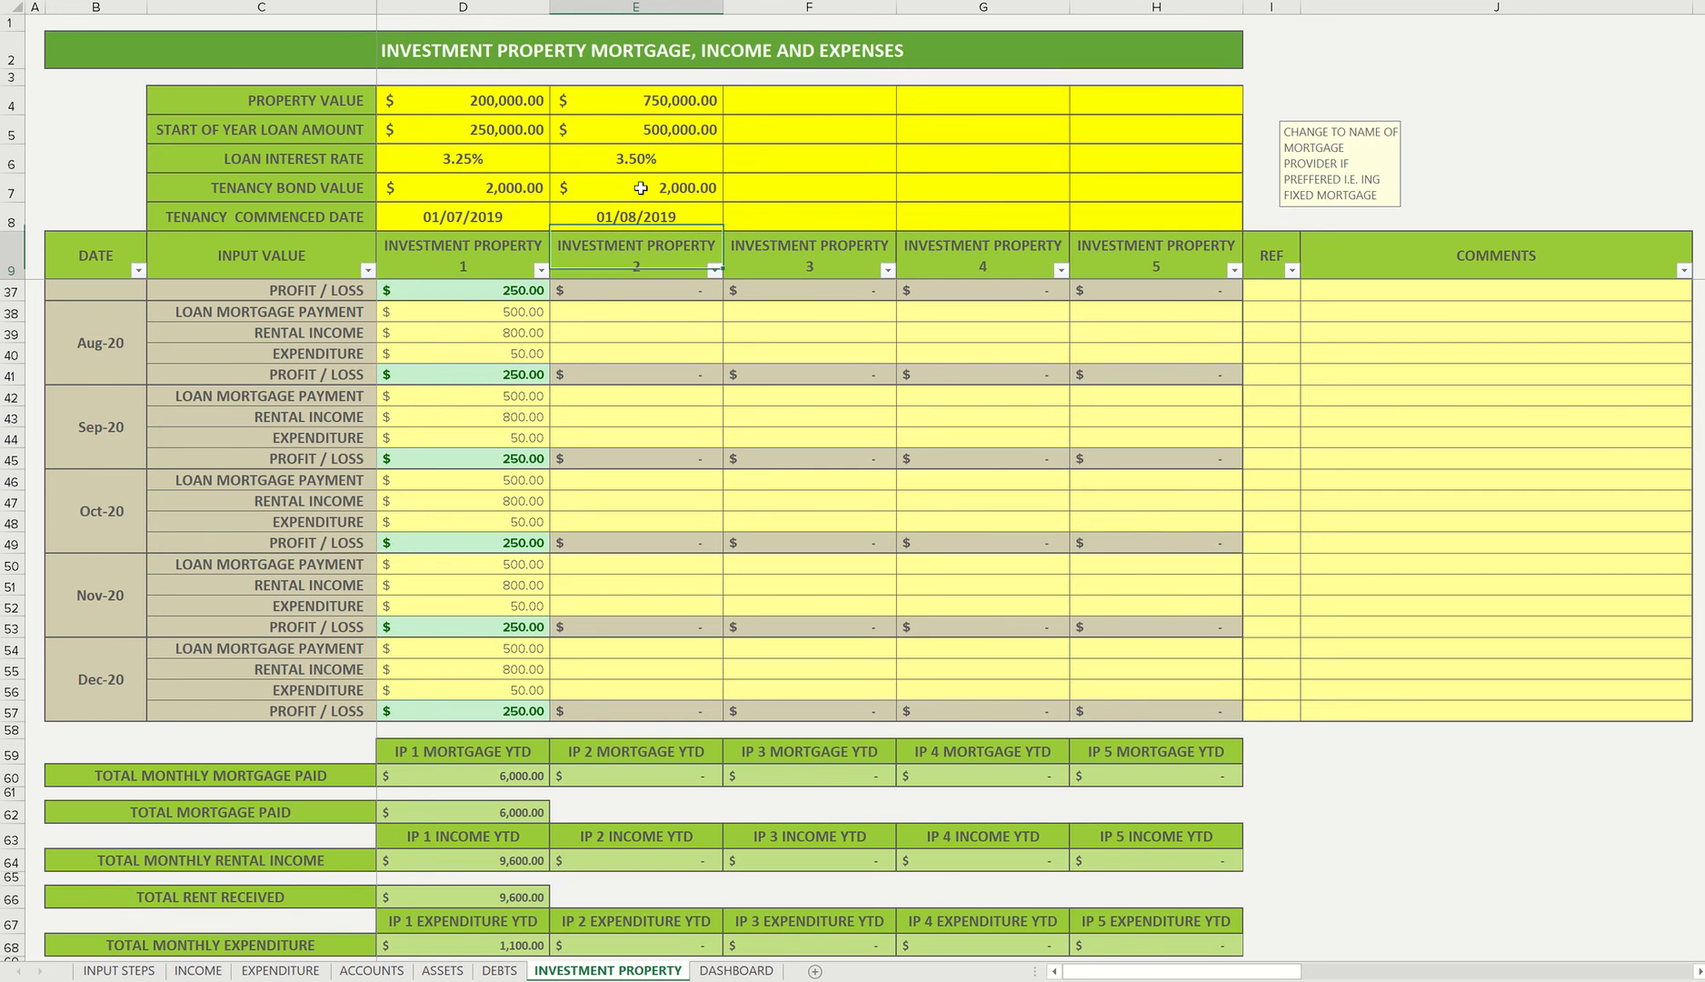
Fill in Investment Property 2's Aug-20 figures with mortgage payment 1,000, rental income 800 and expenditure 50.
click(642, 307)
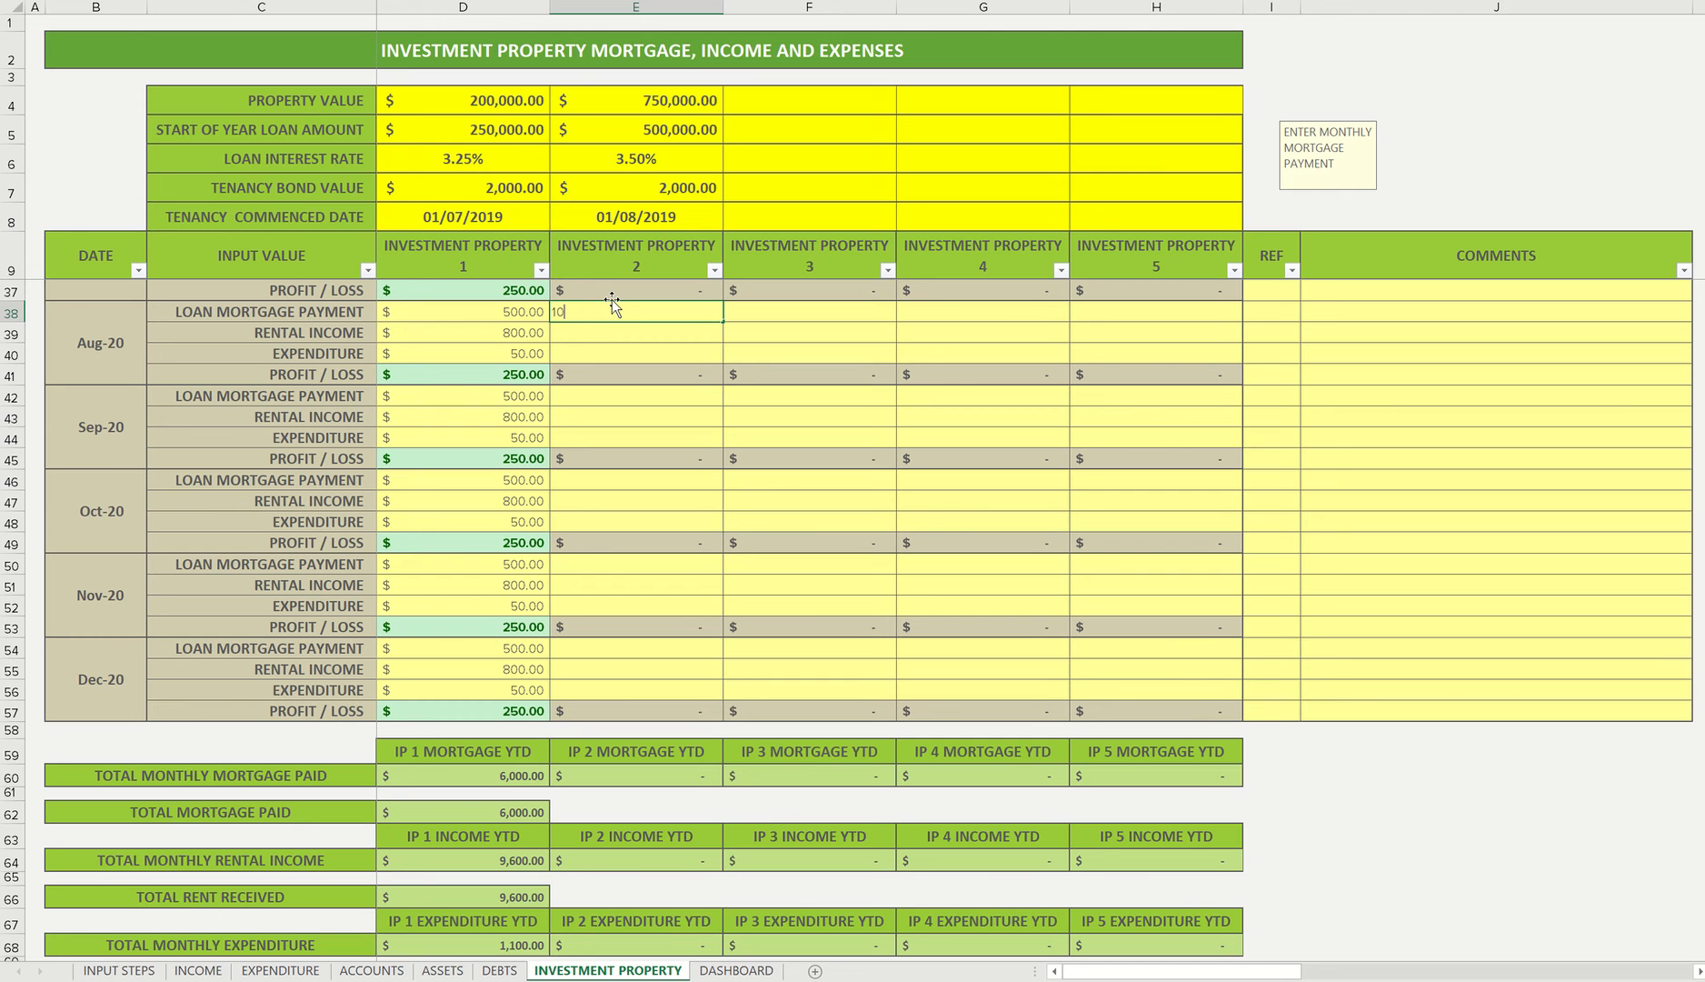
key(Return)
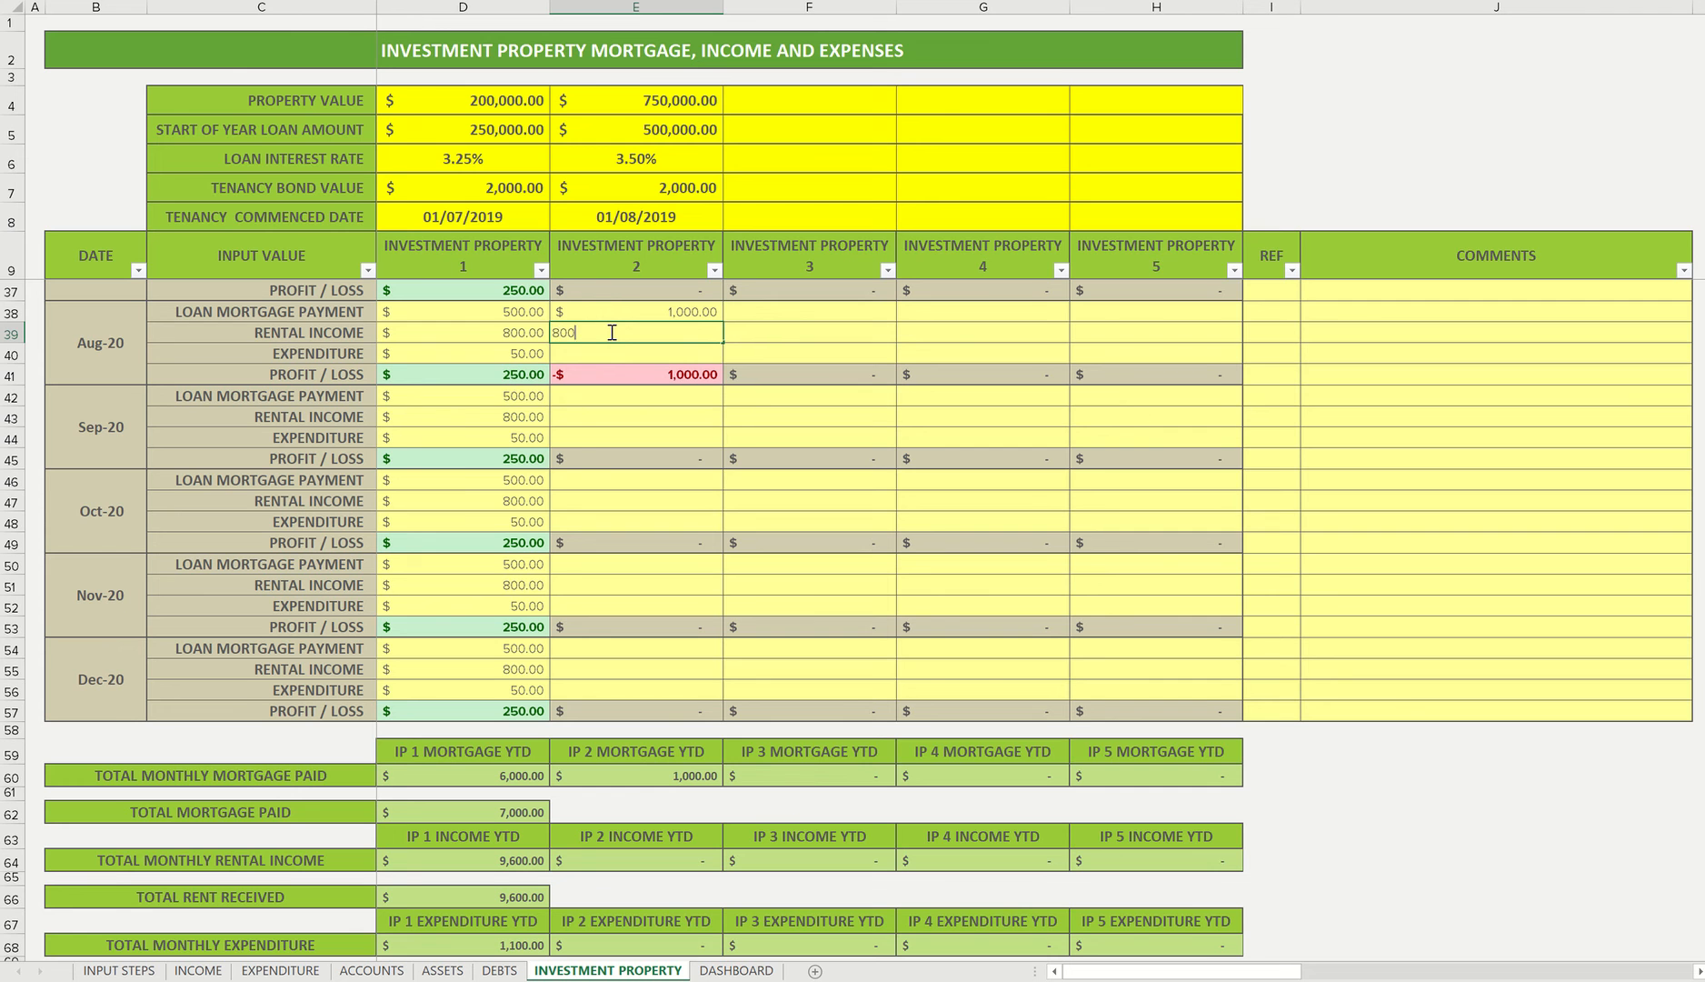
key(Return)
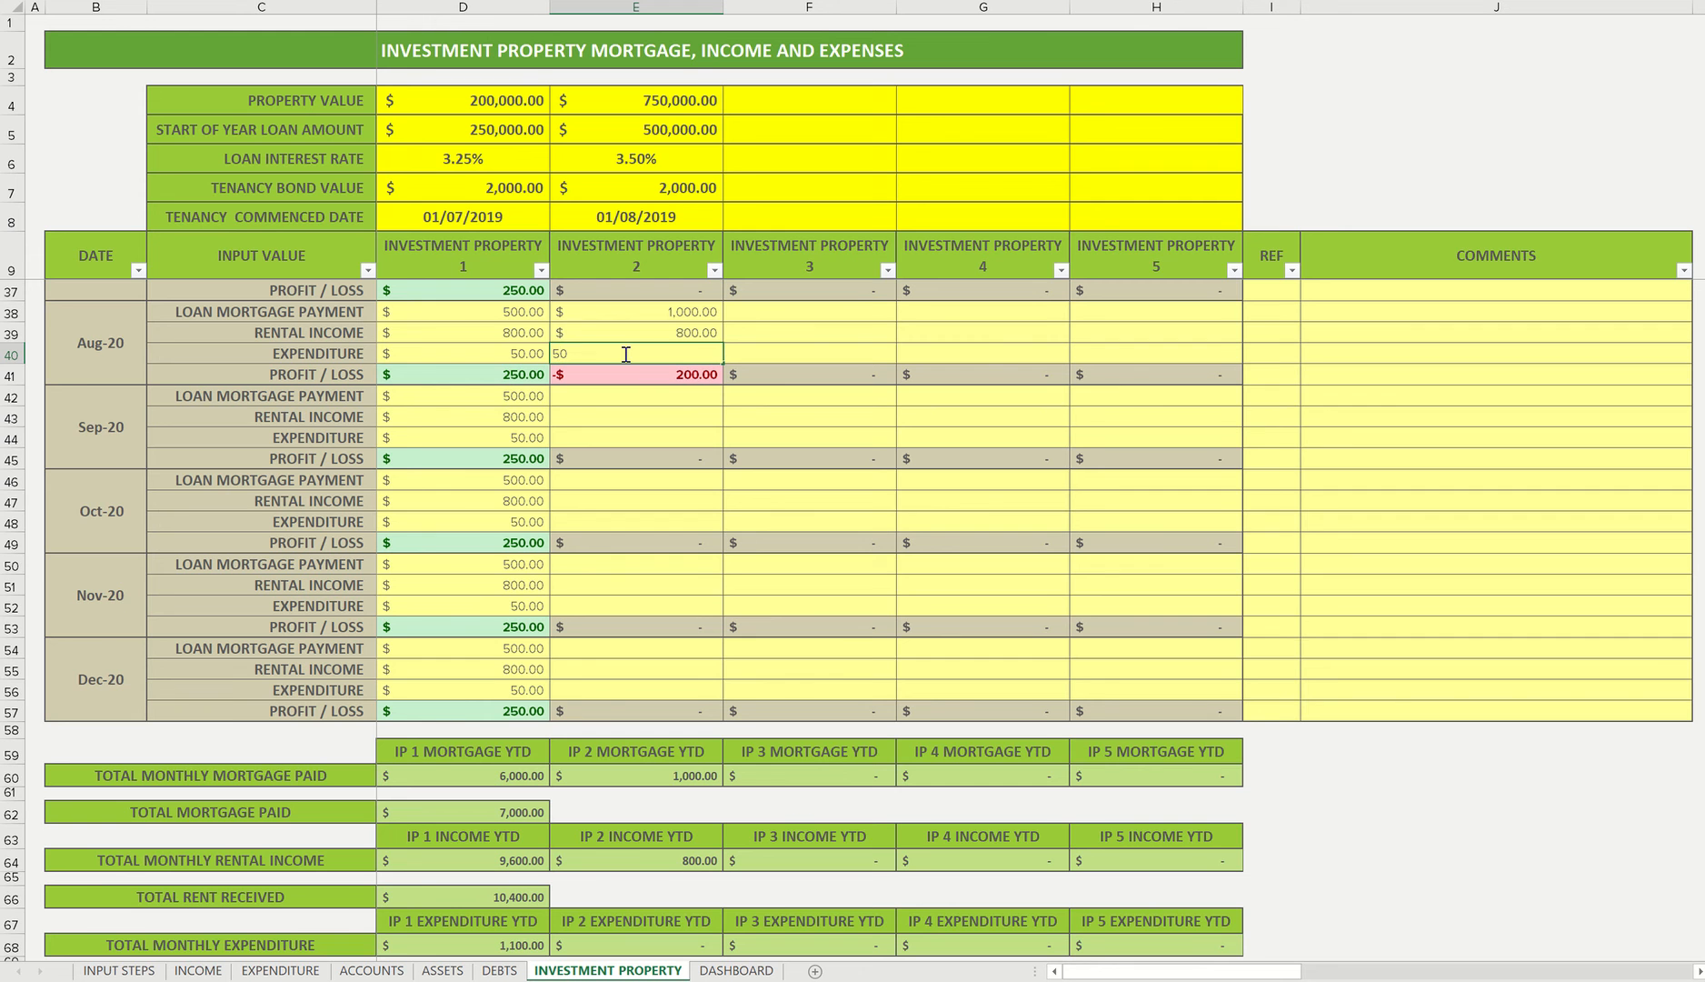
key(Return)
Copy Investment Property 2's three Aug-20 input values into its Jan-20, Feb-20 and Mar-20 blocks.
scroll(636, 364, up, 4)
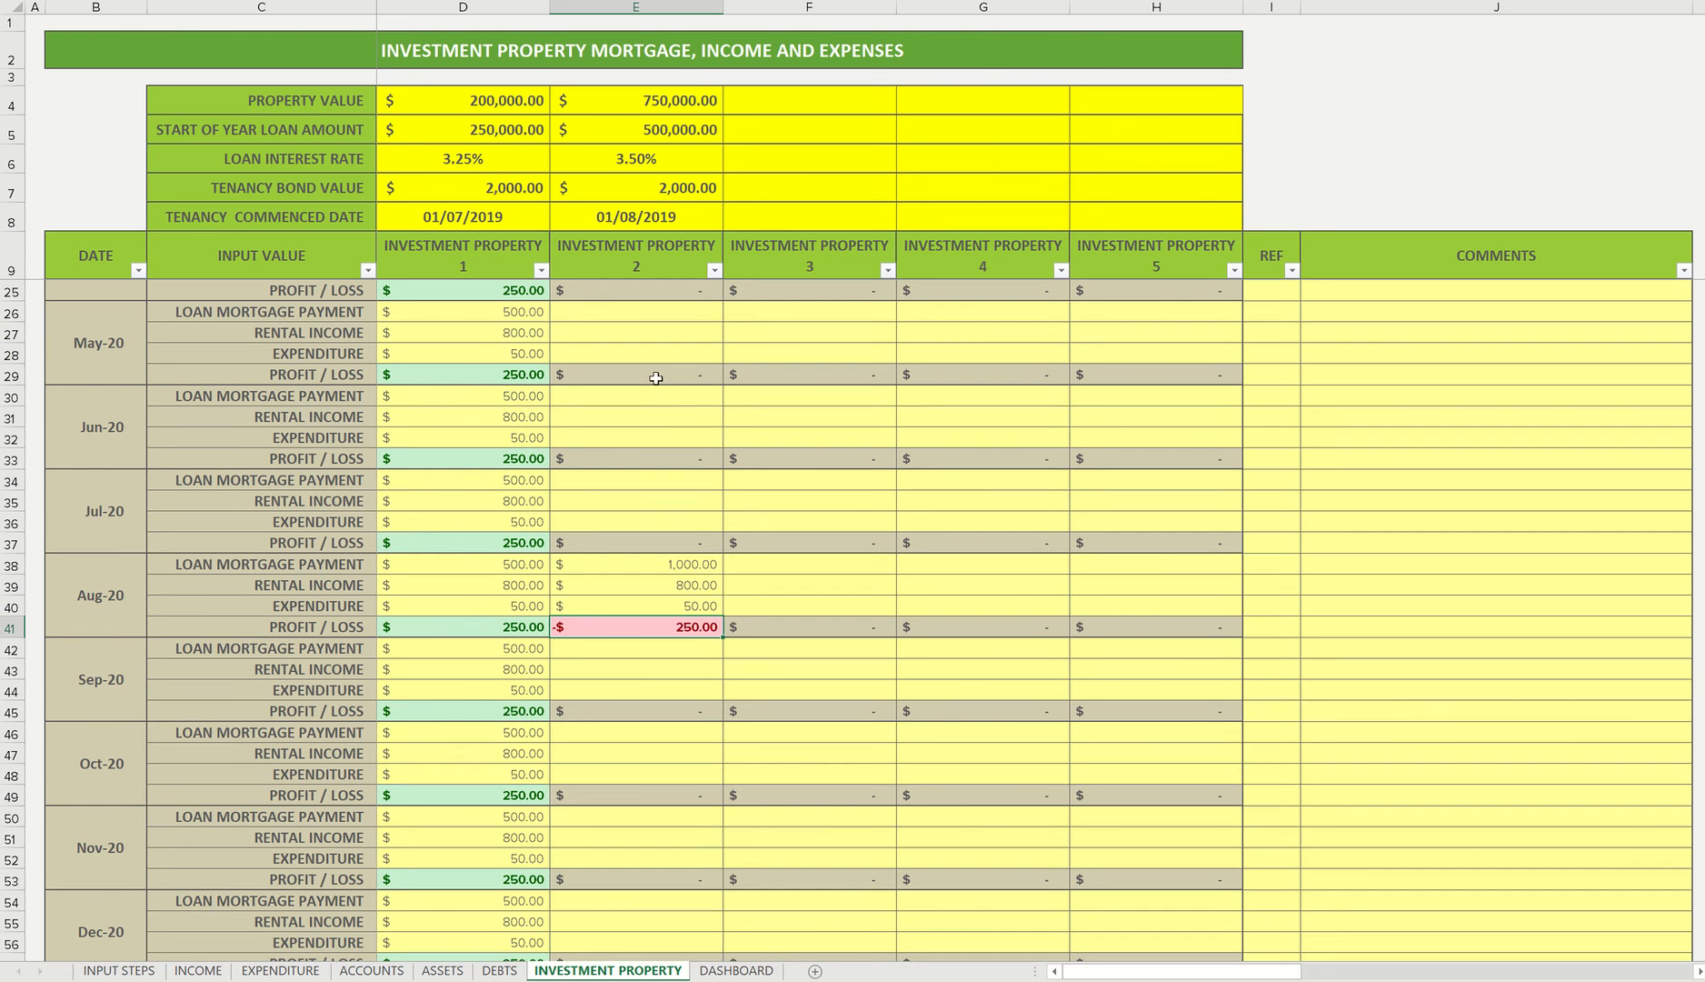
drag(670, 567, 673, 598)
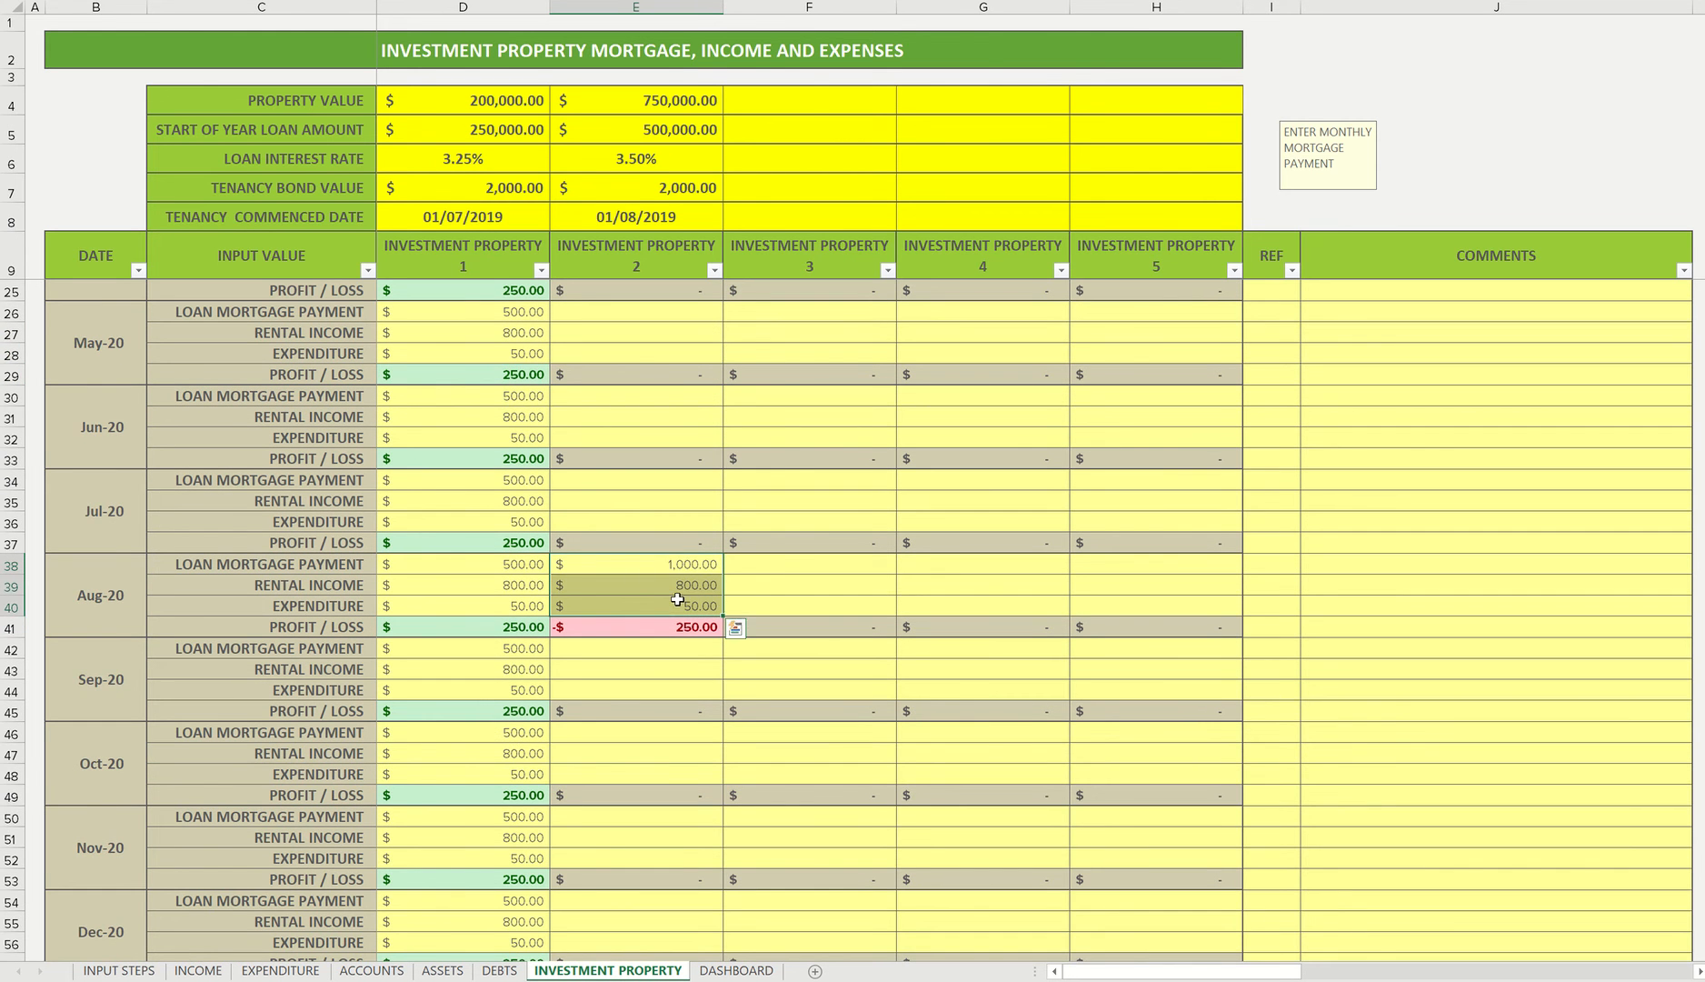
key(ctrl+c)
scroll(678, 597, up, 2)
scroll(678, 597, up, 3)
drag(661, 289, 632, 536)
key(ctrl+v)
key(ctrl+v)
key(ctrl+v)
Paste the copied monthly values into Investment Property 2's Apr-20, May-20 and Jun-20 blocks.
scroll(645, 650, down, 2)
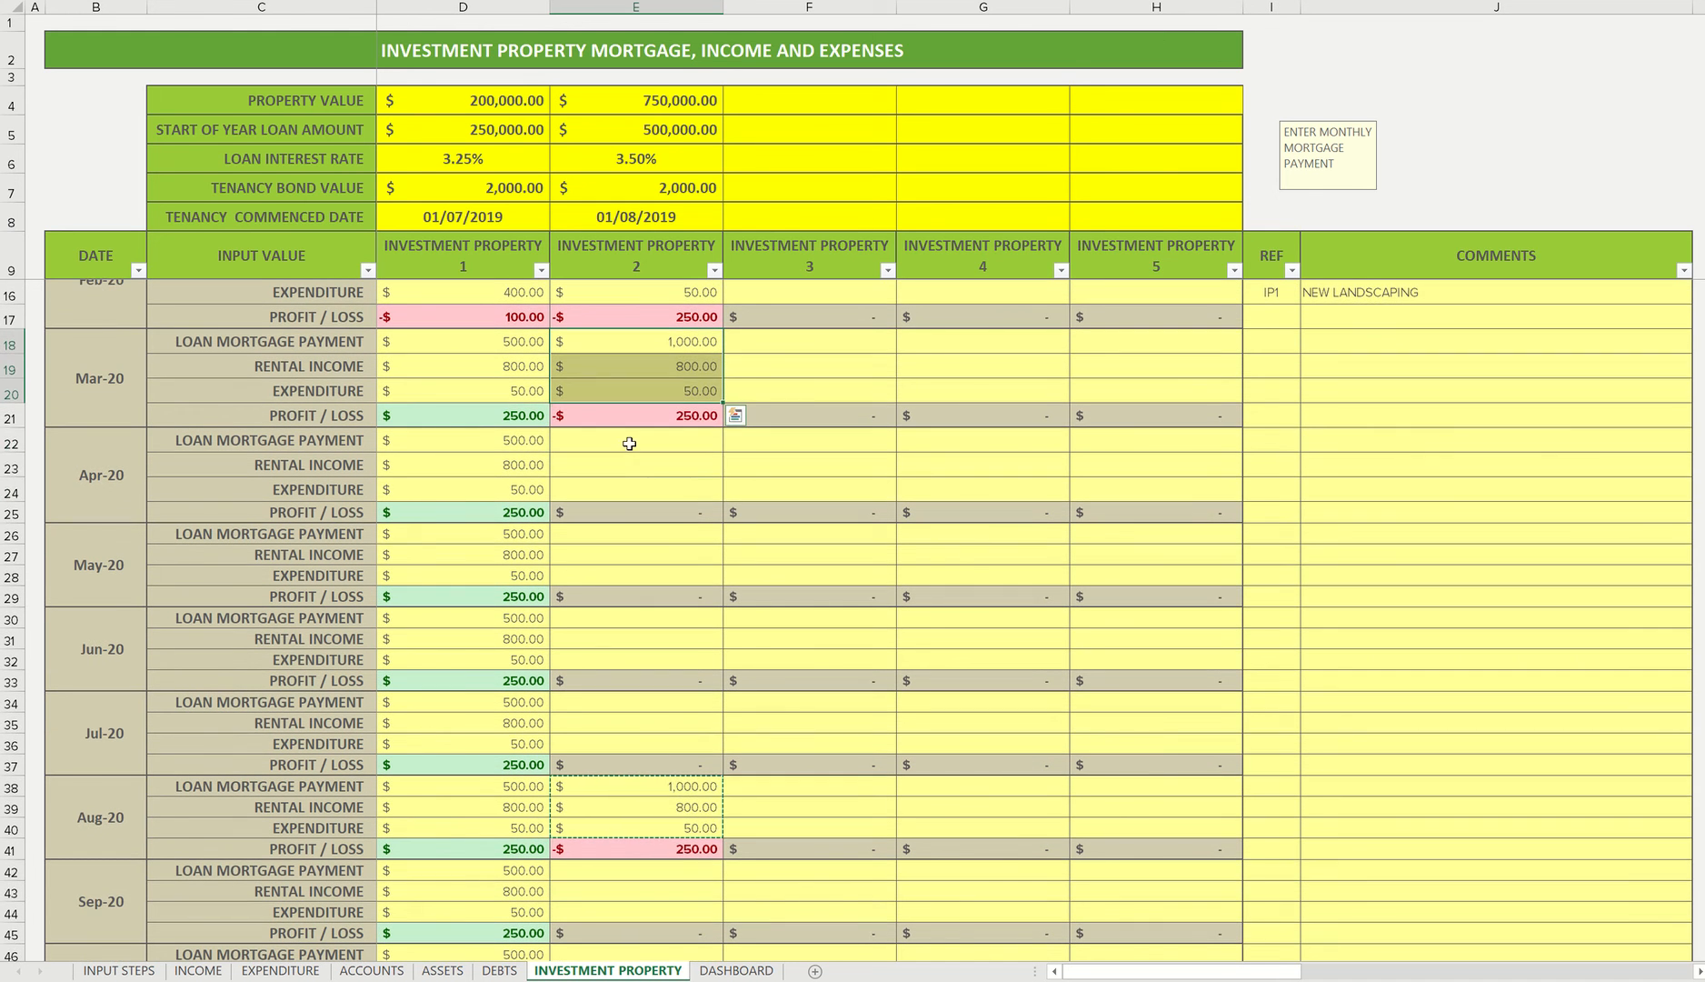
drag(627, 440, 626, 656)
key(ctrl+v)
key(ctrl+v)
key(ctrl+v)
Paste the copied monthly values into Investment Property 2's Jul-20 block and its Sep-20 through Dec-20 blocks.
scroll(627, 654, down, 4)
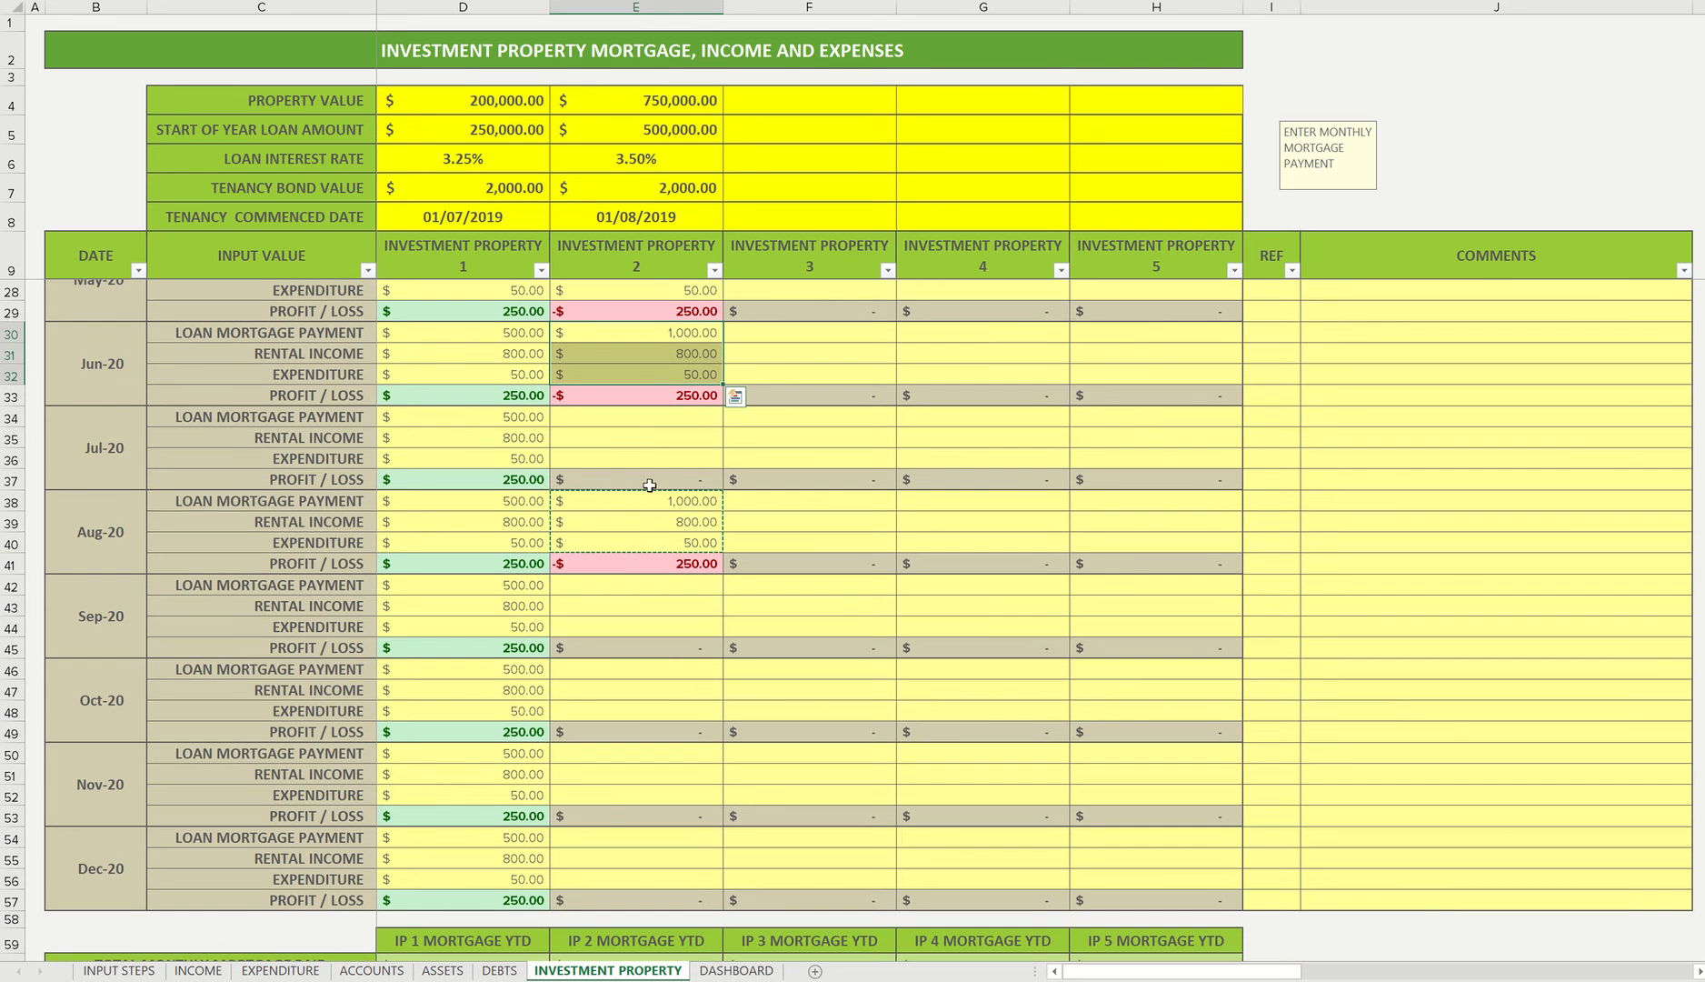
drag(651, 421, 647, 459)
key(ctrl+v)
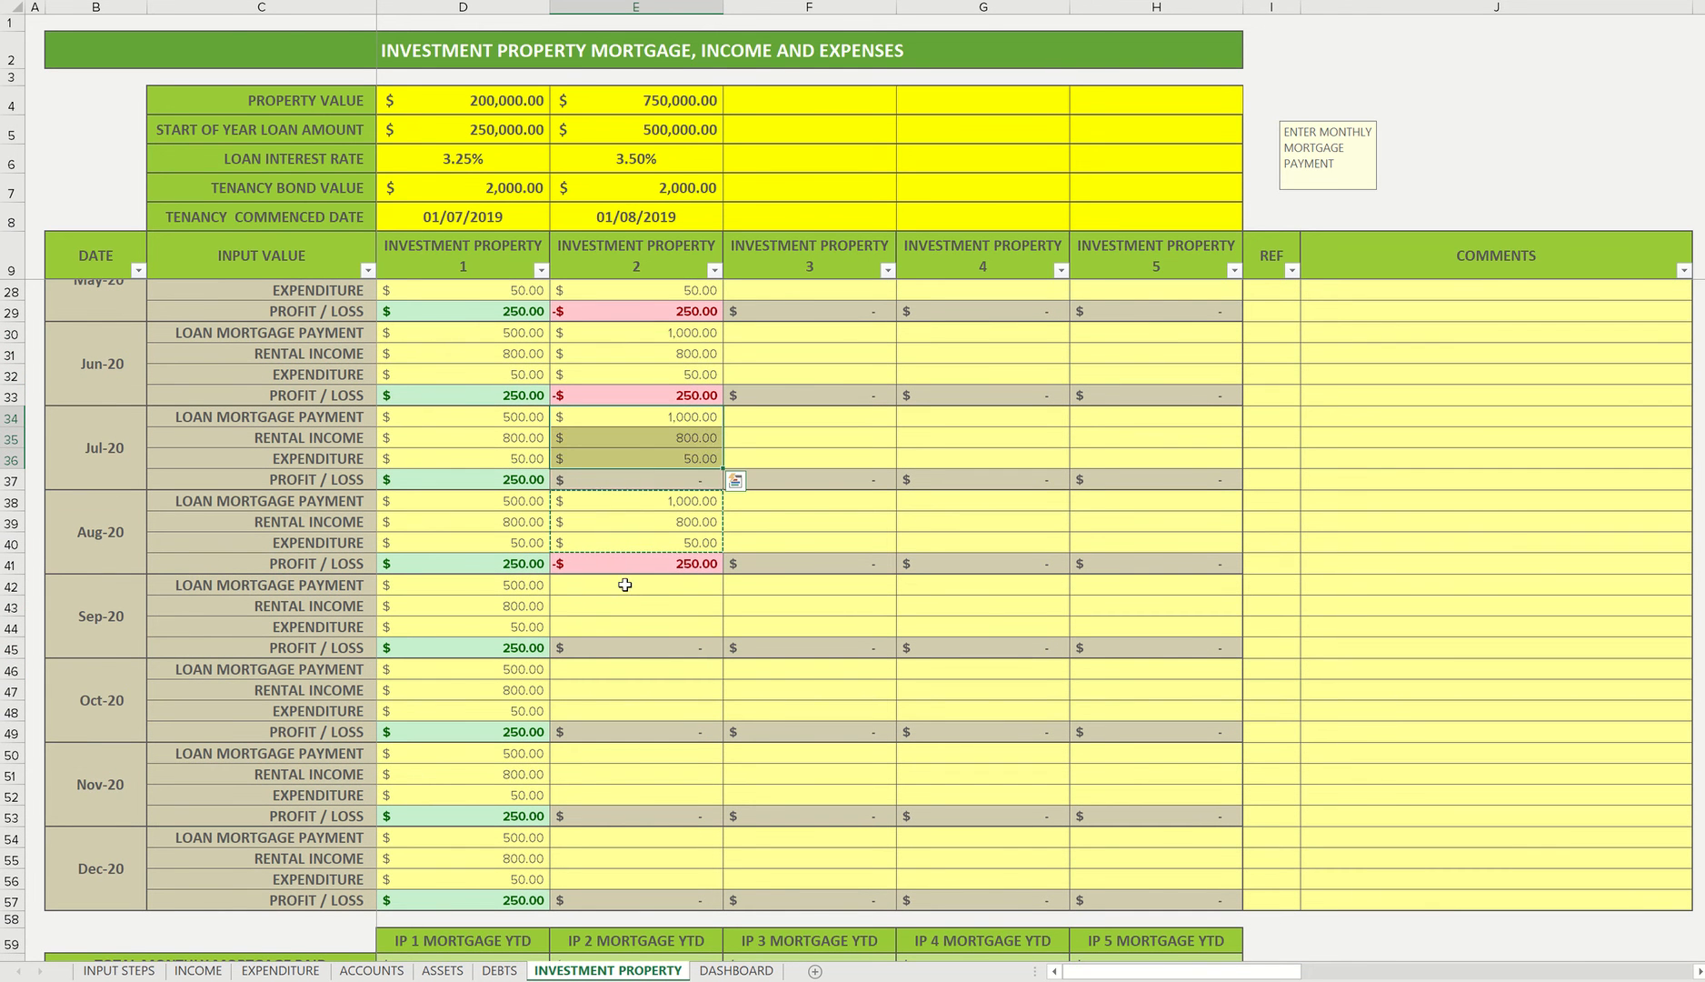
click(625, 584)
drag(625, 584, 616, 881)
key(ctrl+v)
key(ctrl+v)
key(ctrl+v)
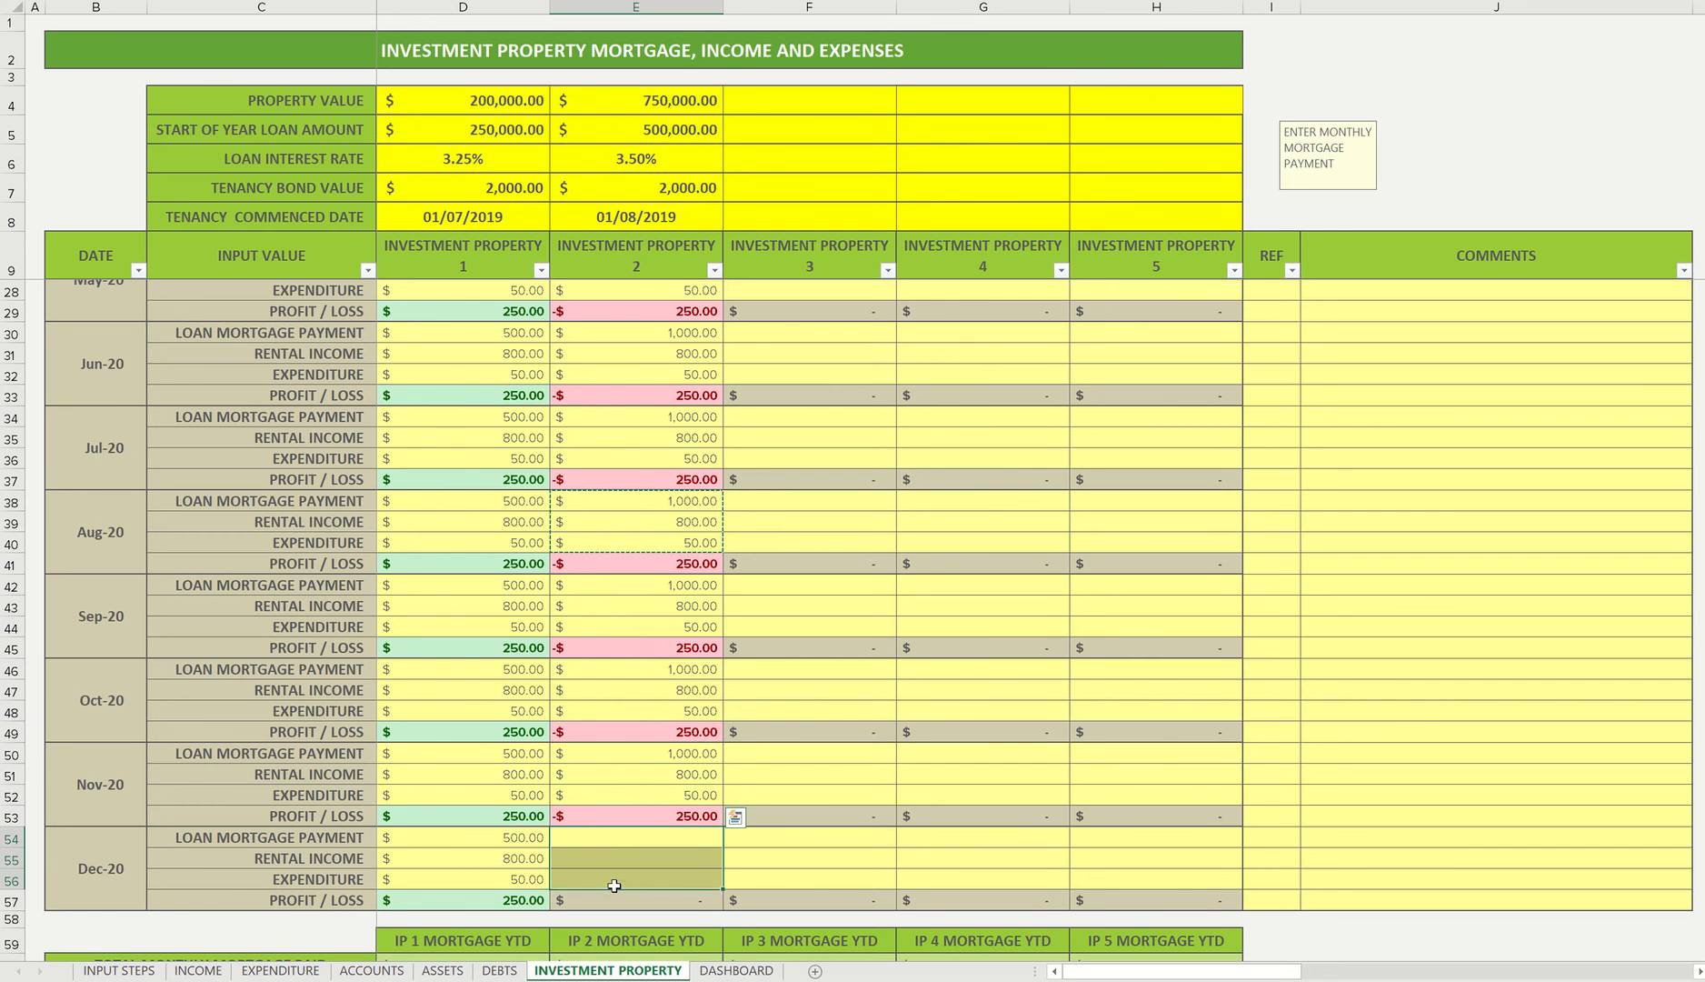
key(ctrl+v)
Check Investment Property 2's gross yield and the total portfolio profit/loss, including the investment property performance section on the dashboard.
scroll(625, 831, down, 9)
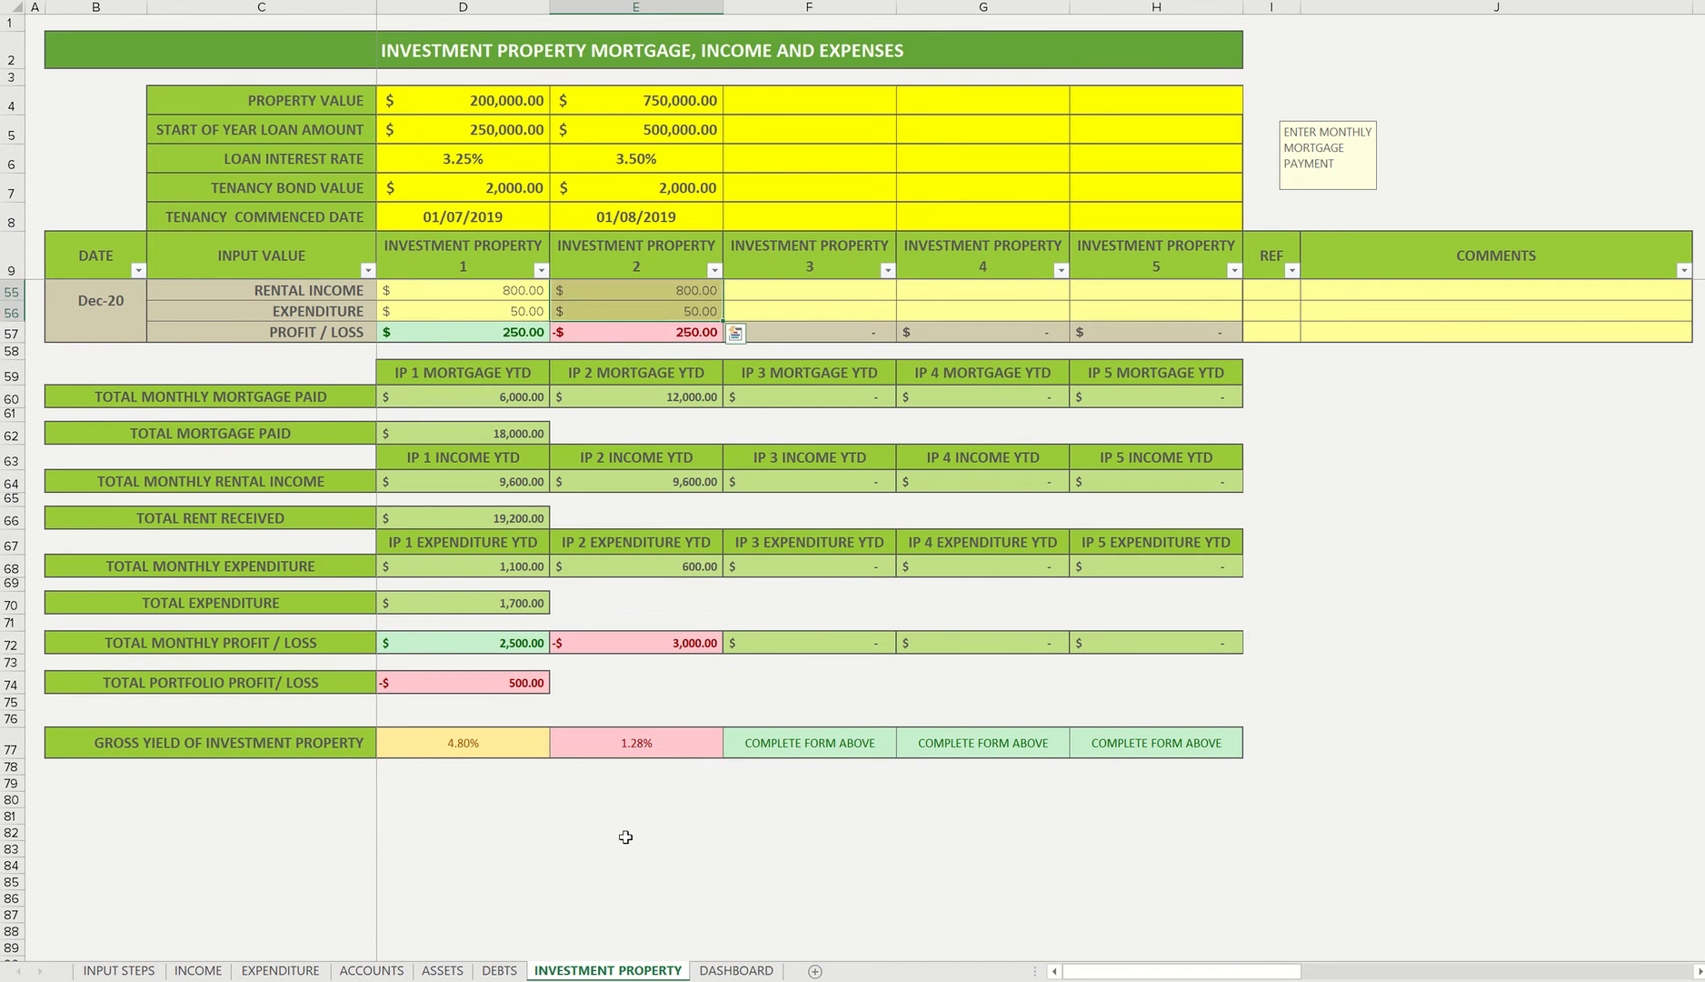
click(626, 820)
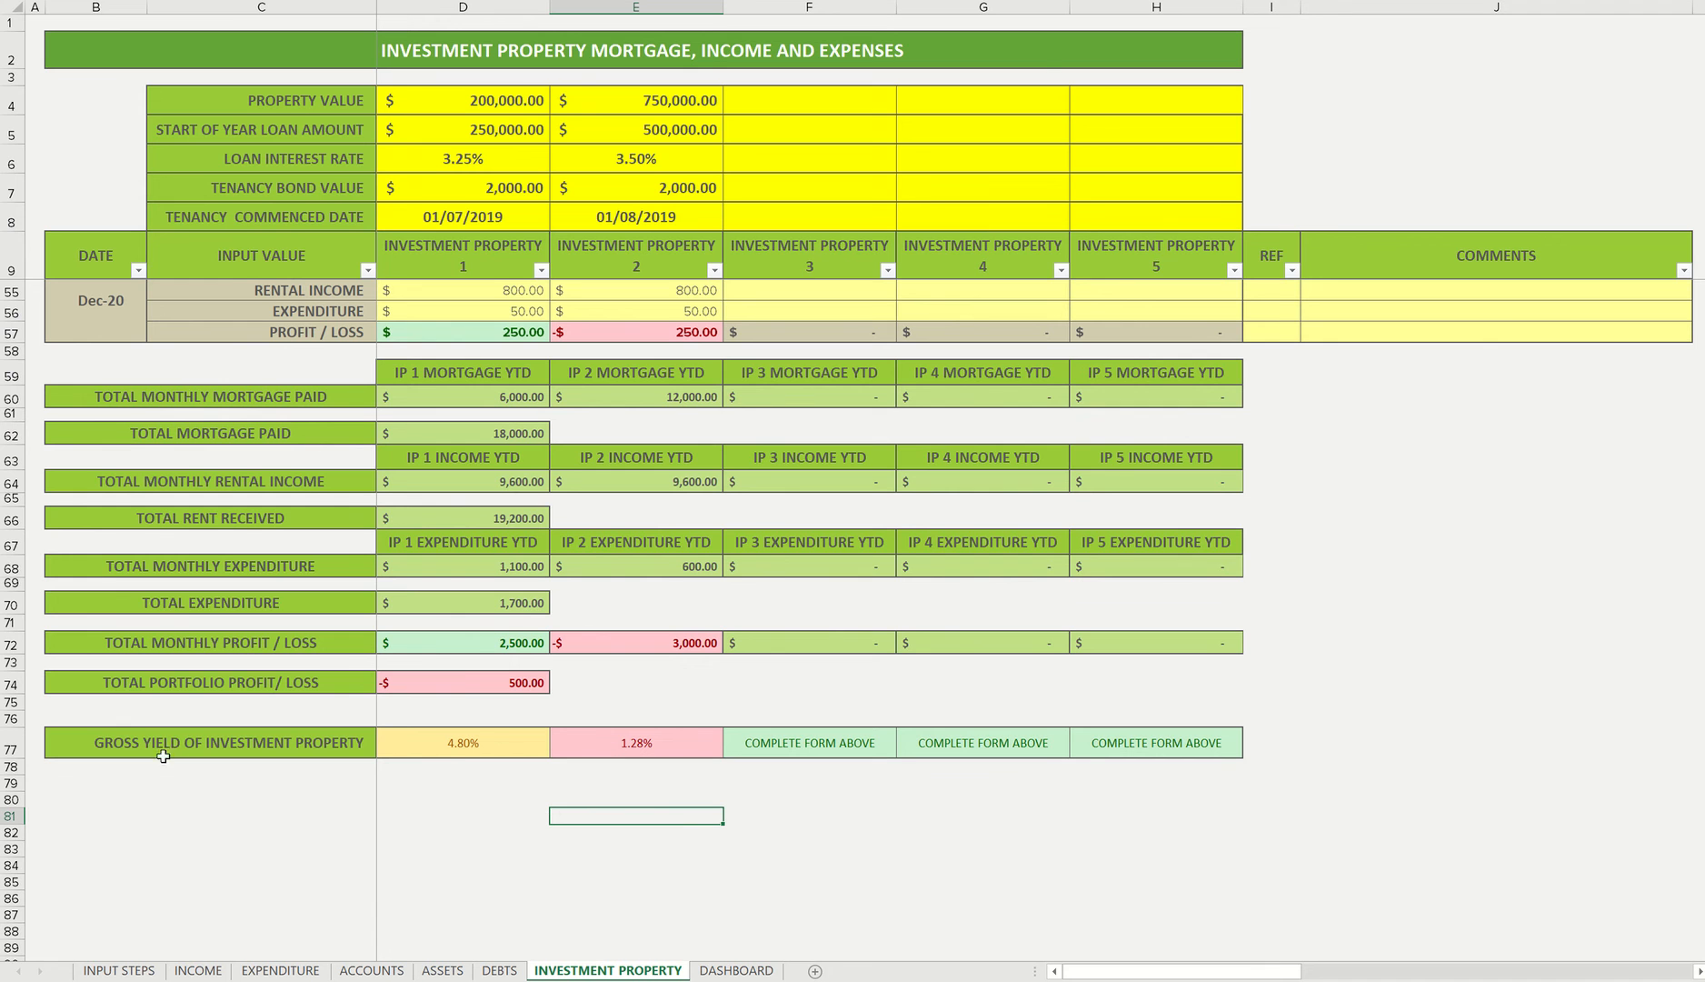
click(608, 745)
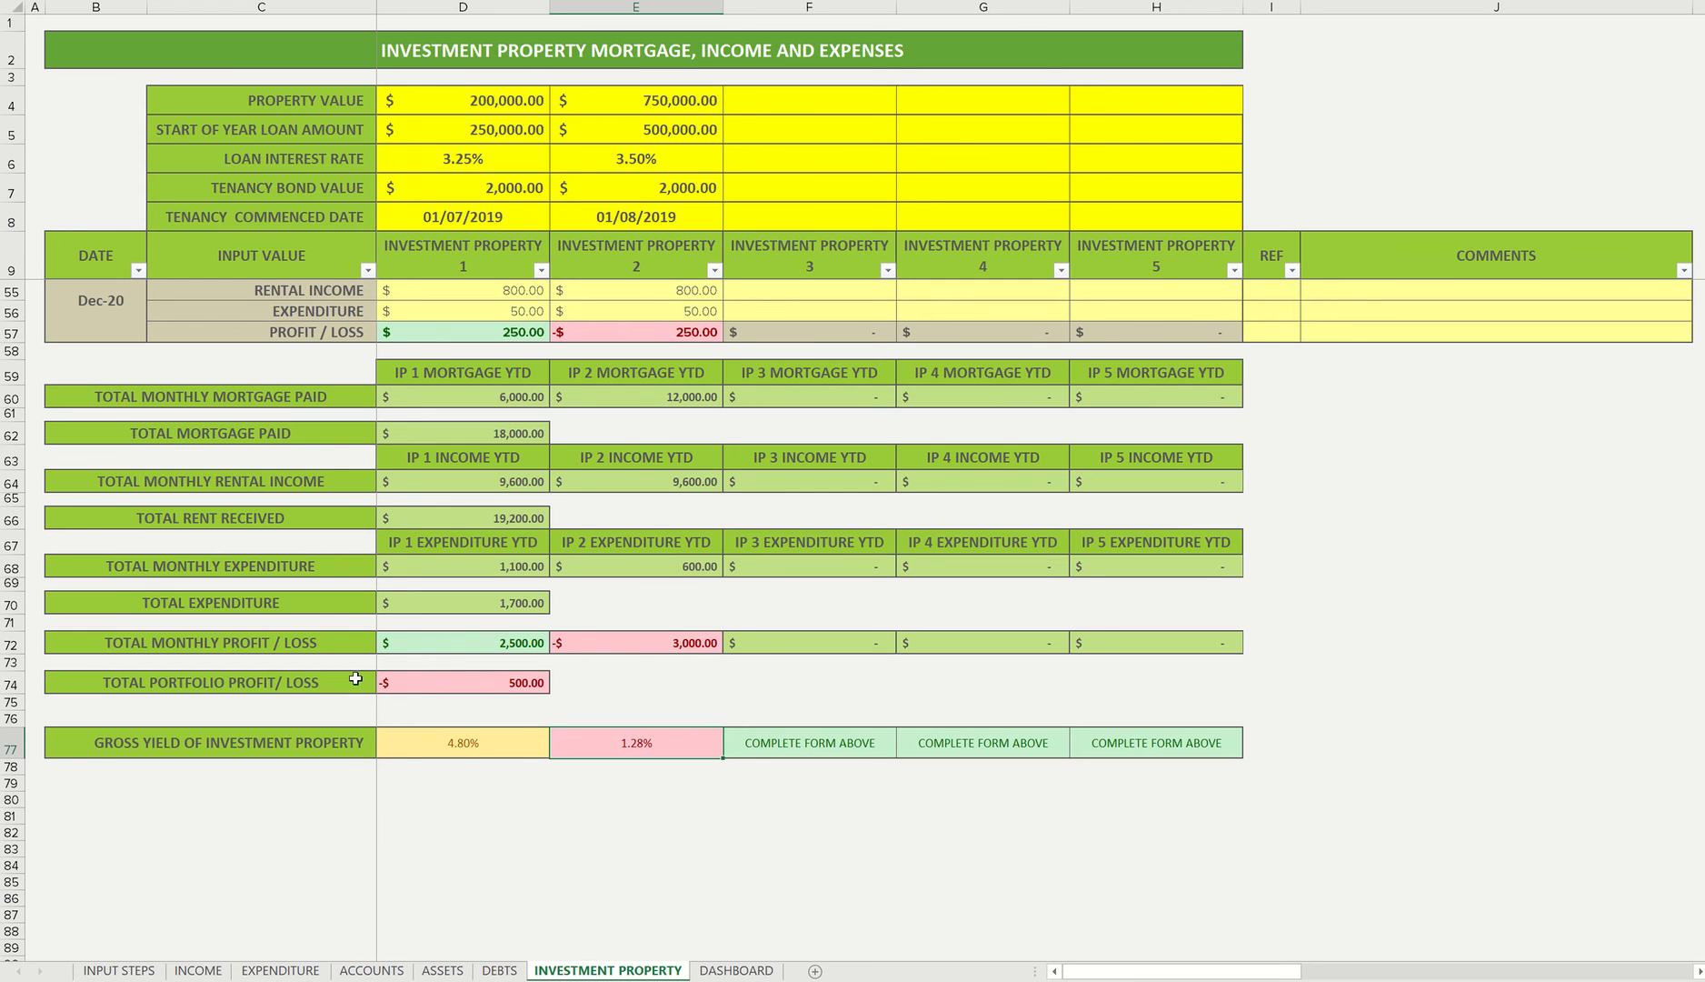
click(459, 687)
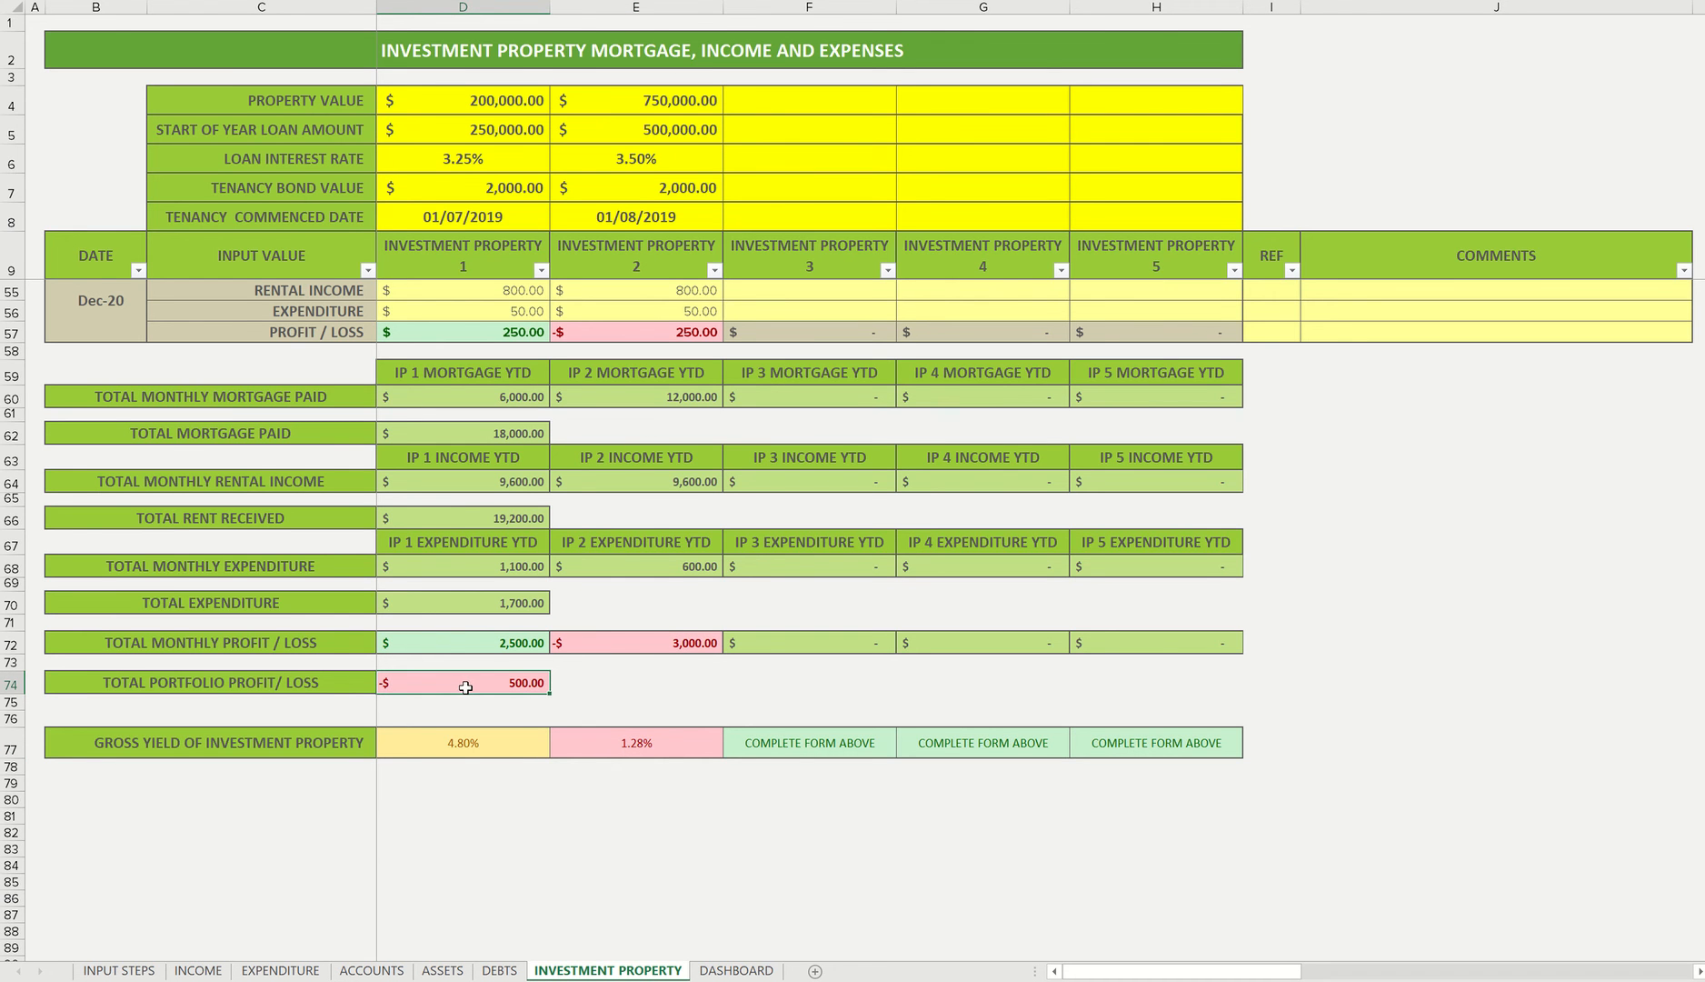
click(738, 971)
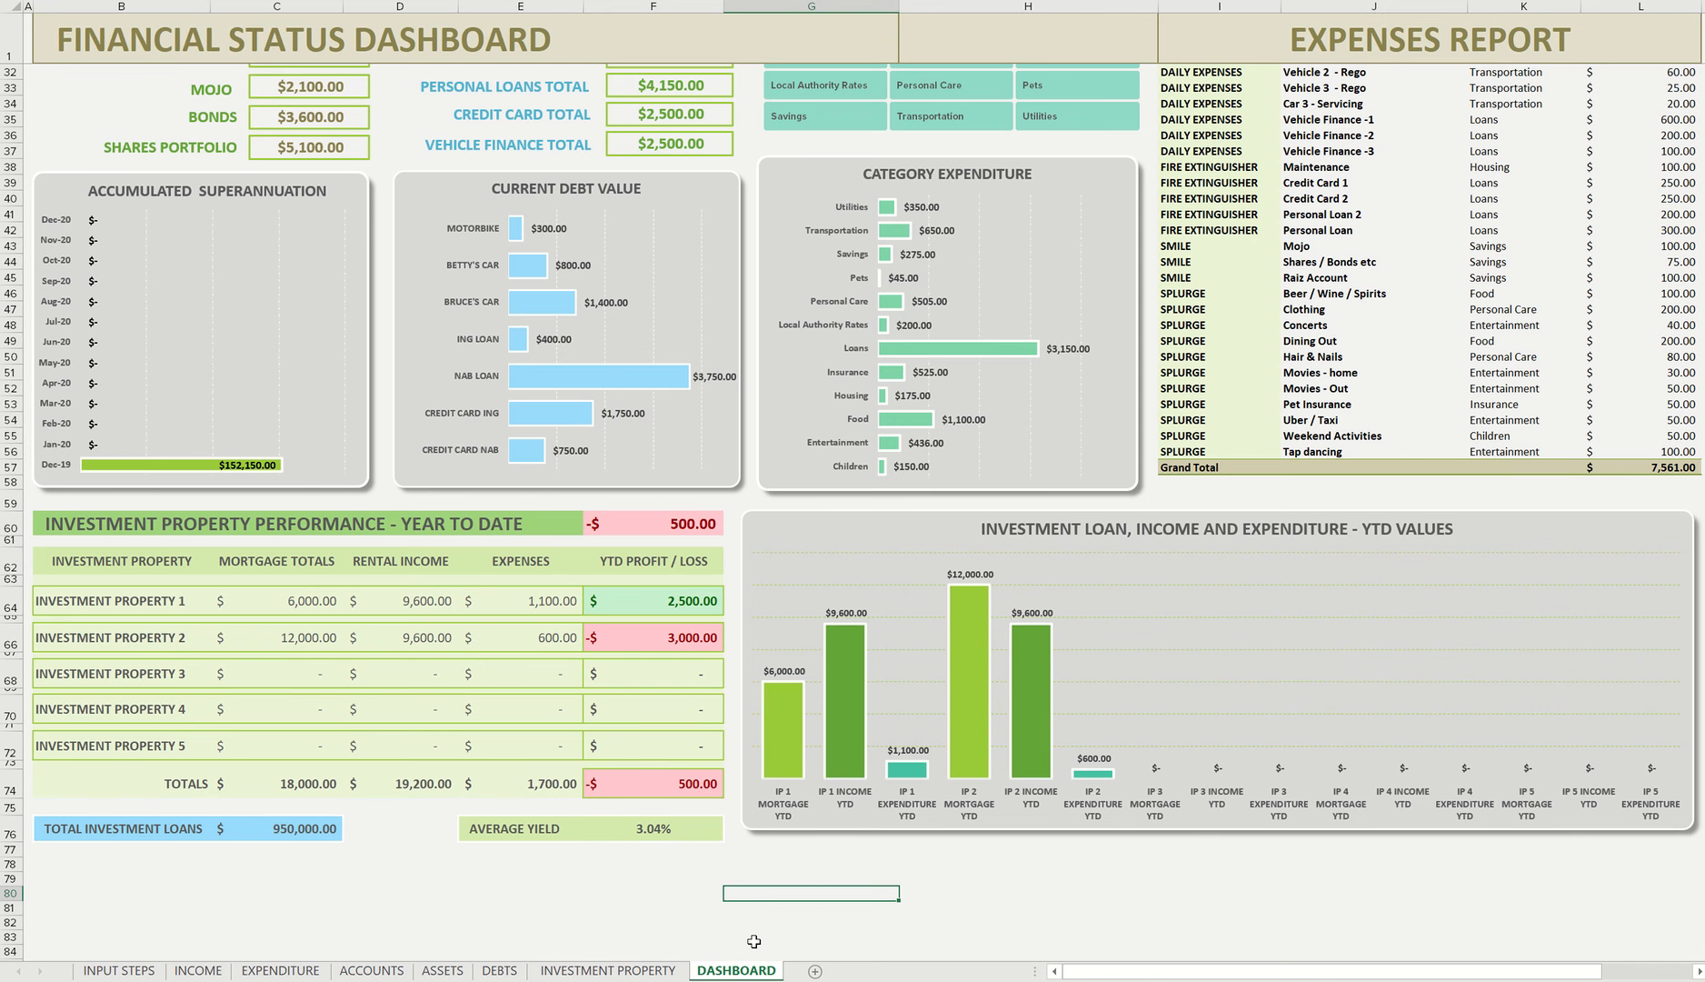
mouse_move(977, 732)
On the Investment Property sheet, enter Investment Property 3's loan details: property value 500,000, start-of-year loan amount 250,000 and interest rate 3.75%.
click(607, 969)
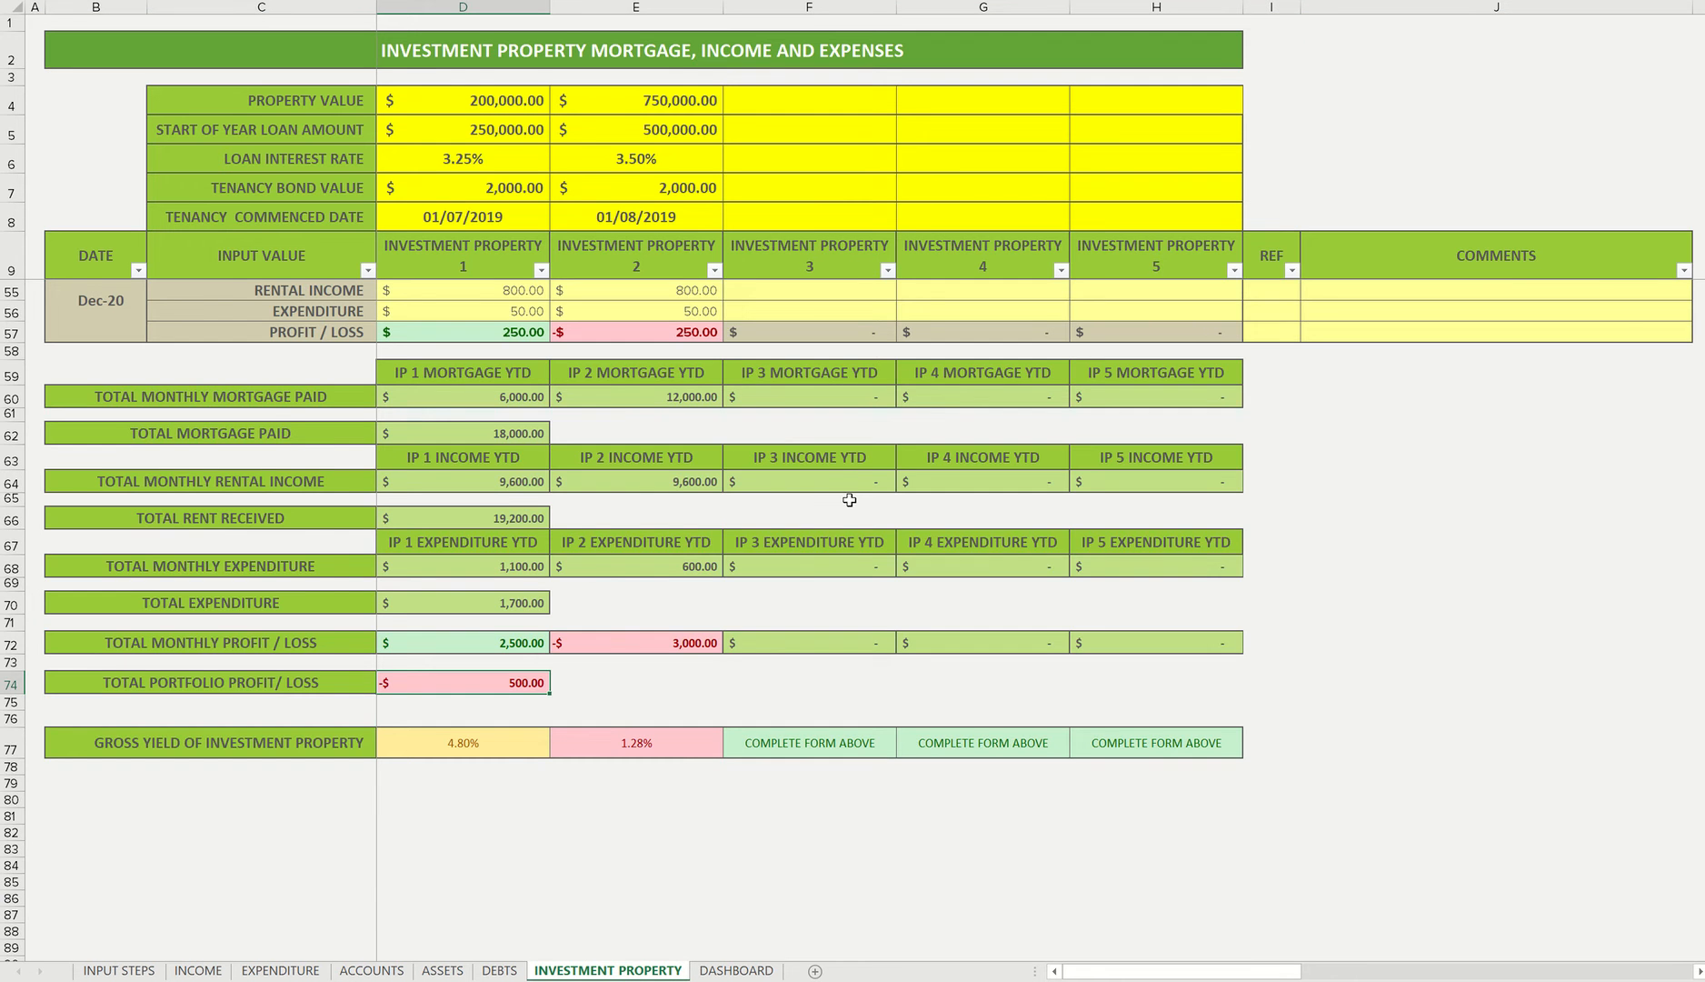
scroll(849, 500, up, 15)
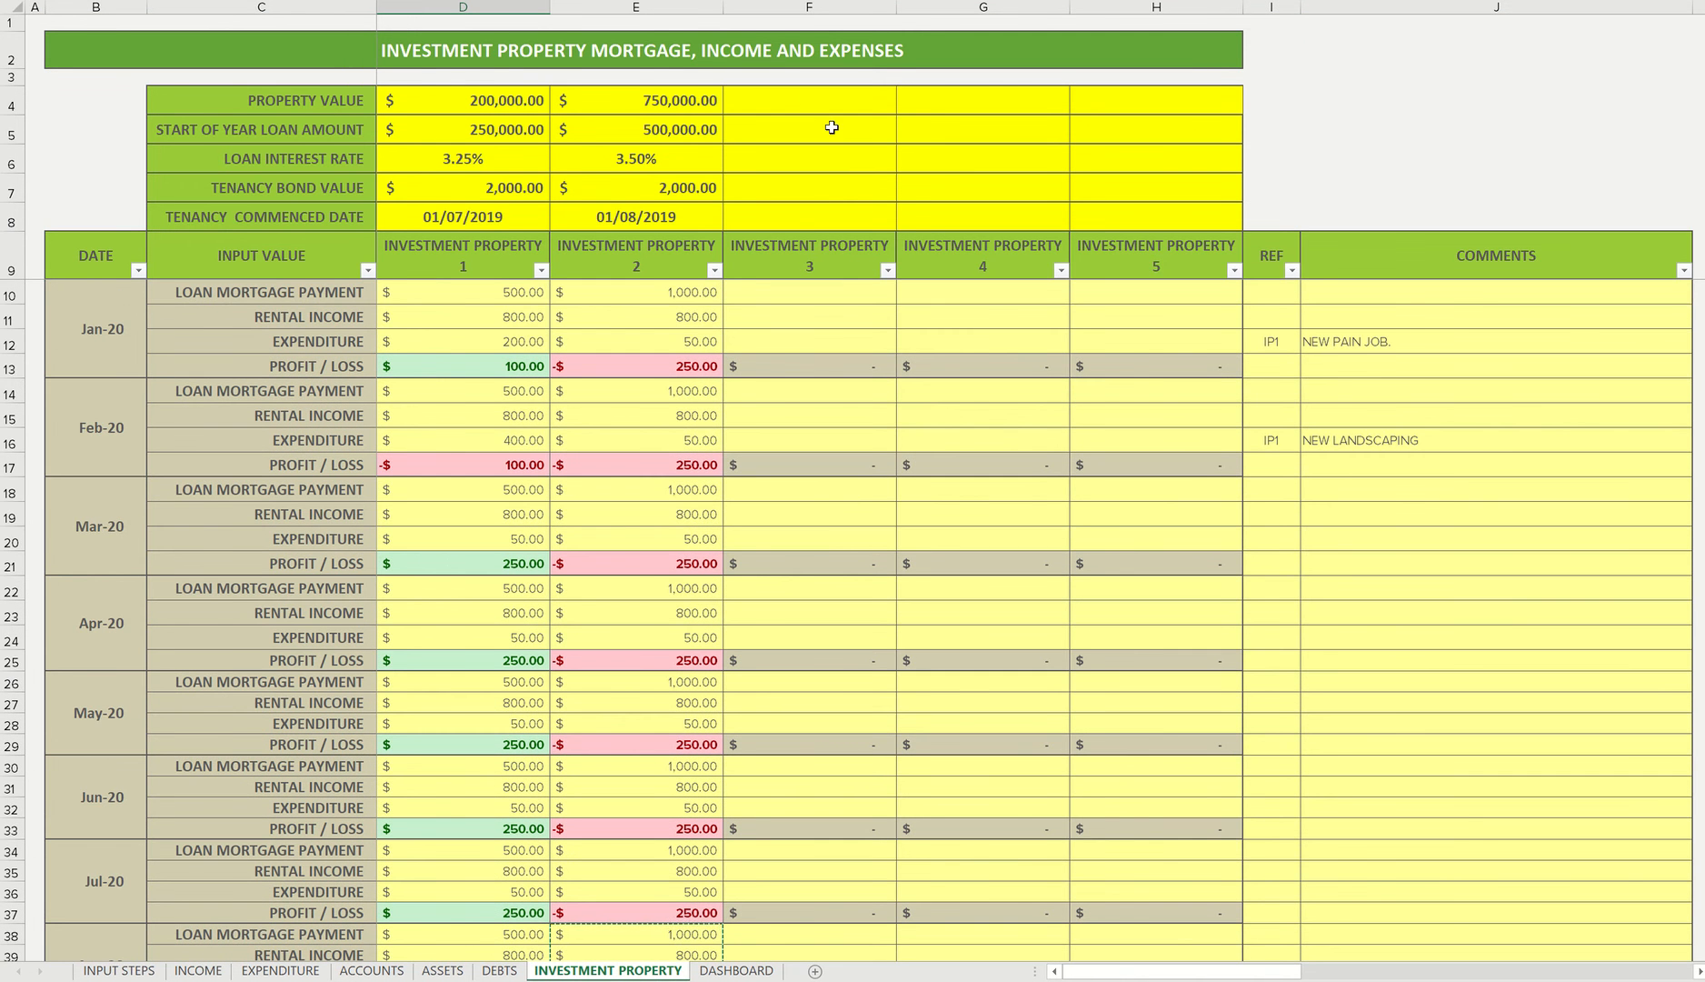
click(798, 98)
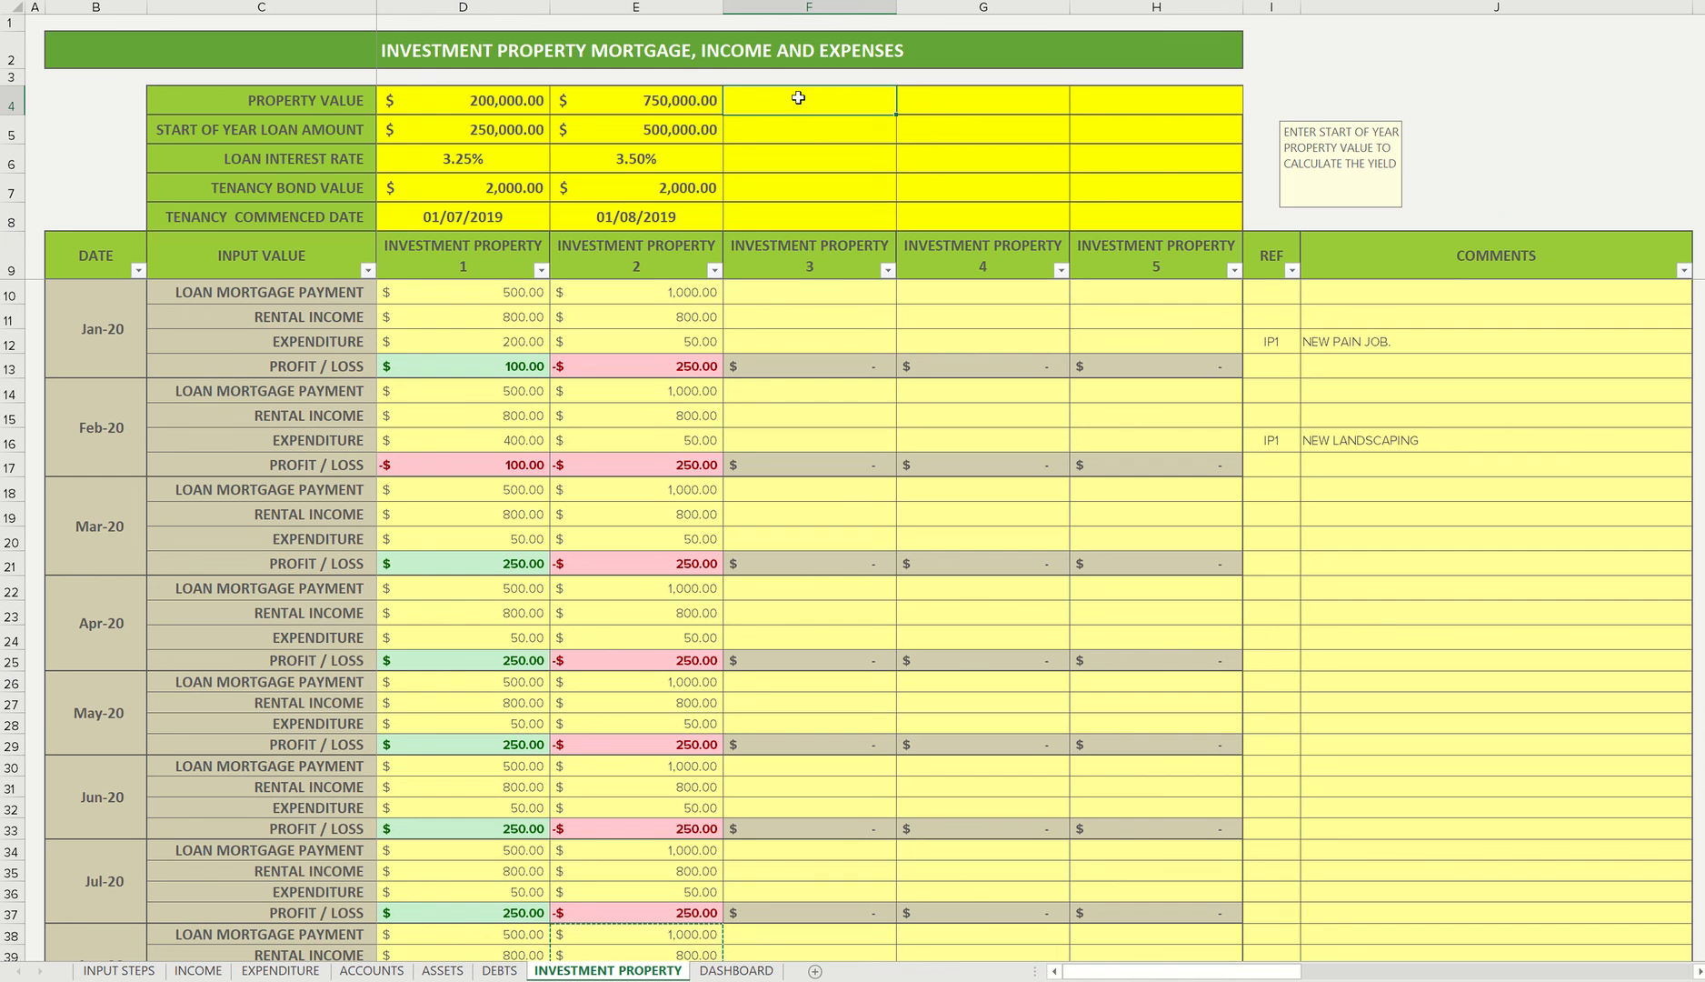
text(500000)
key(Return)
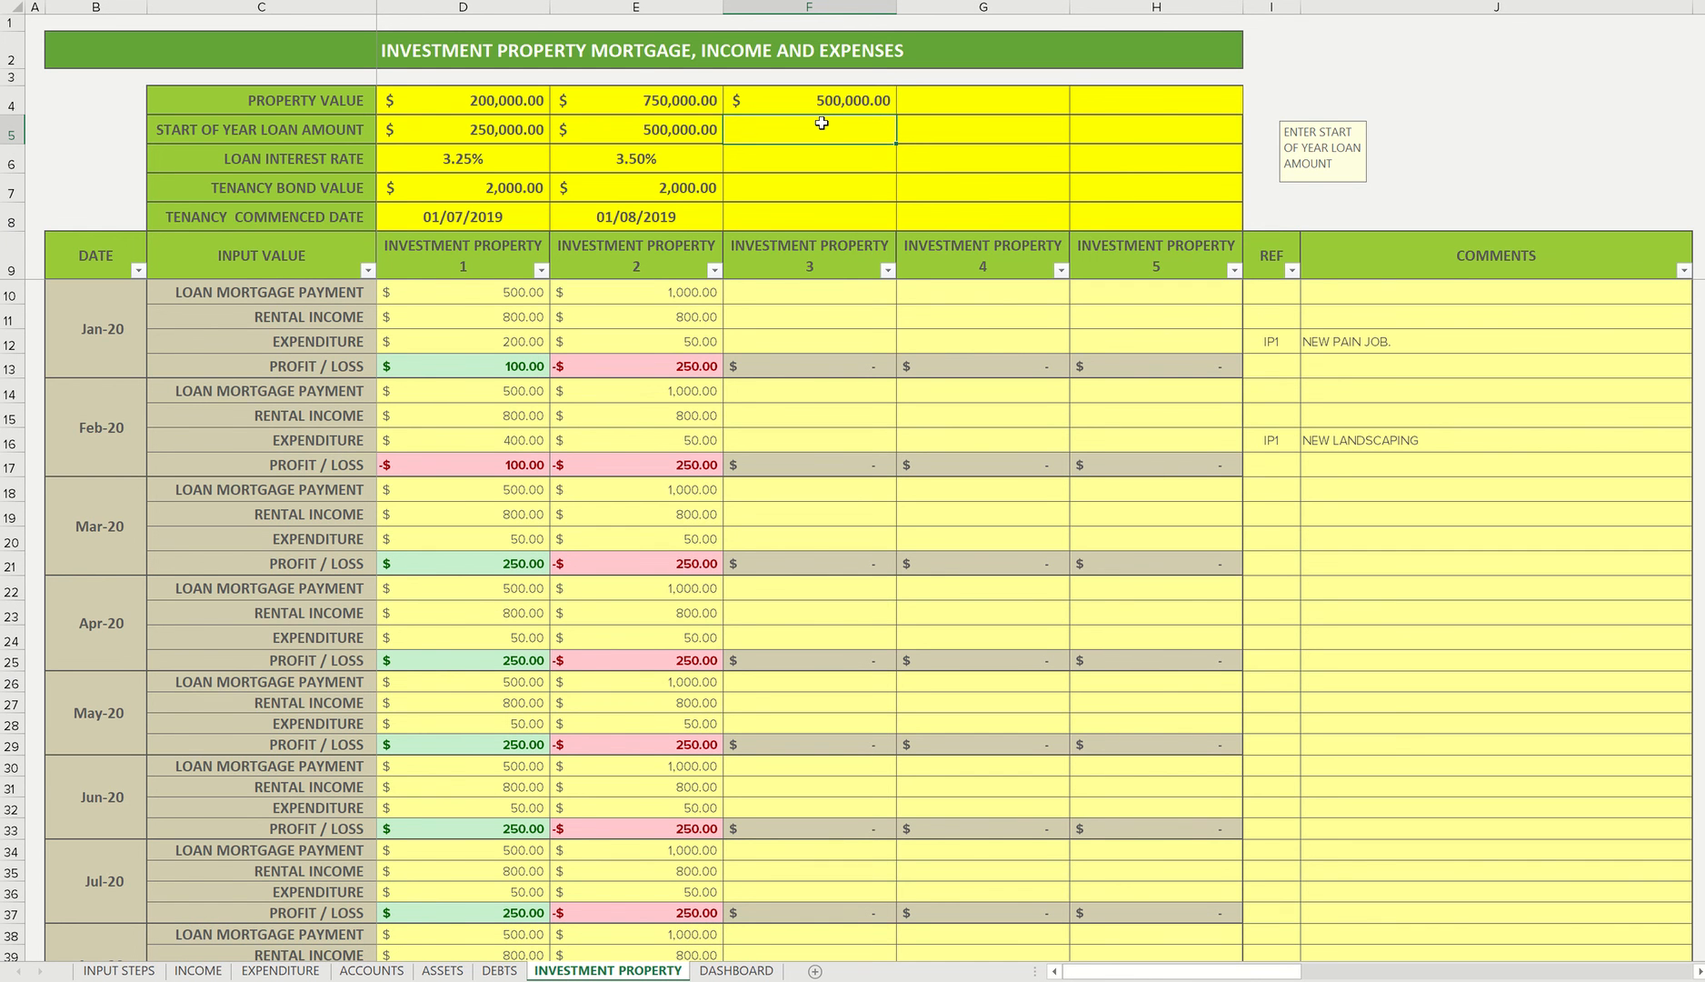
text(250000)
key(Return)
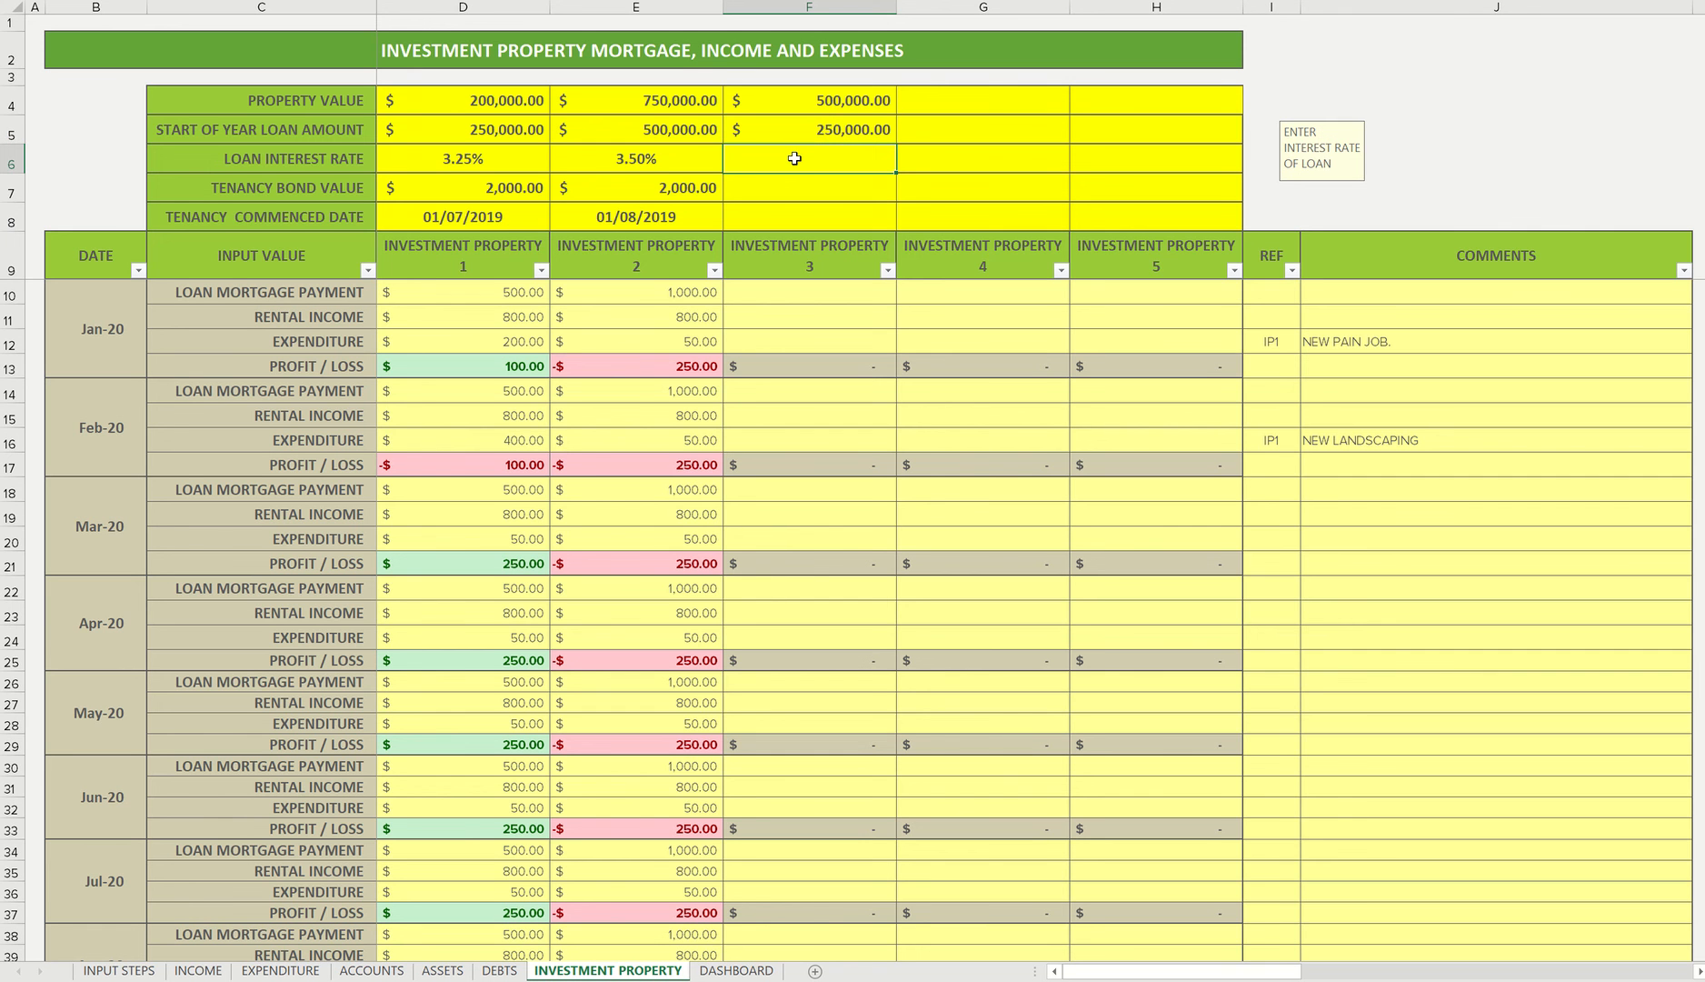
text(3.75)
key(Return)
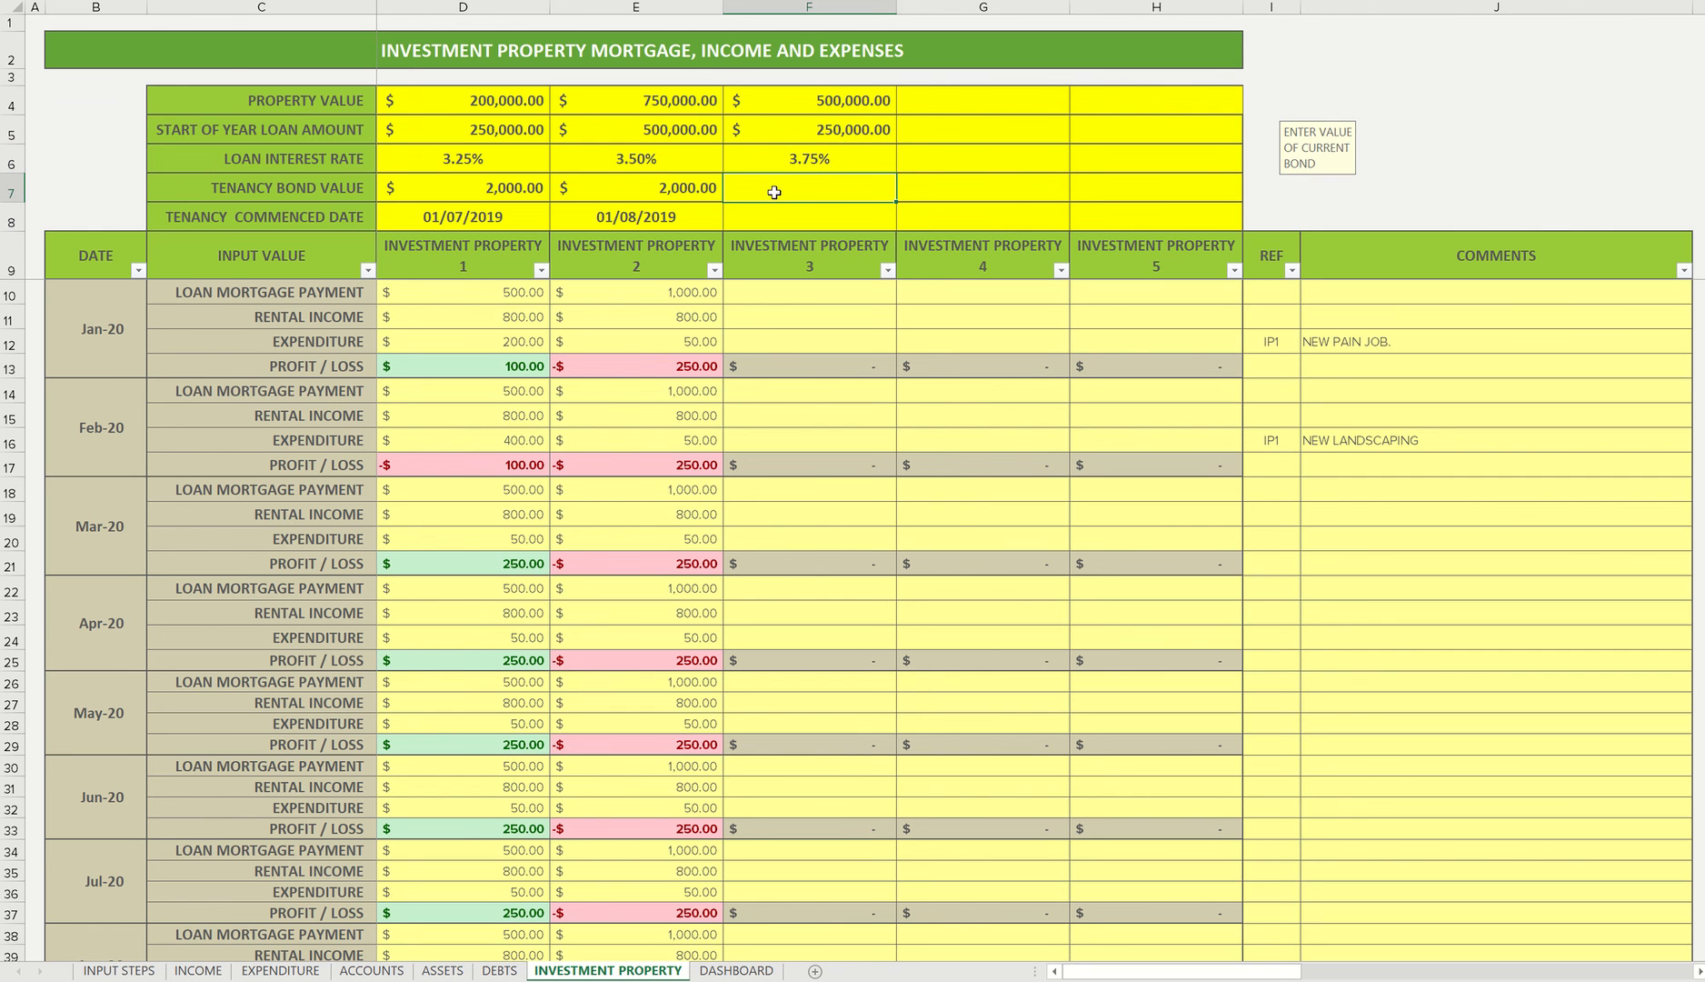
Copy the tenancy bond value and tenancy commenced date from Investment Property 2 to Investment Property 3.
drag(696, 188, 697, 210)
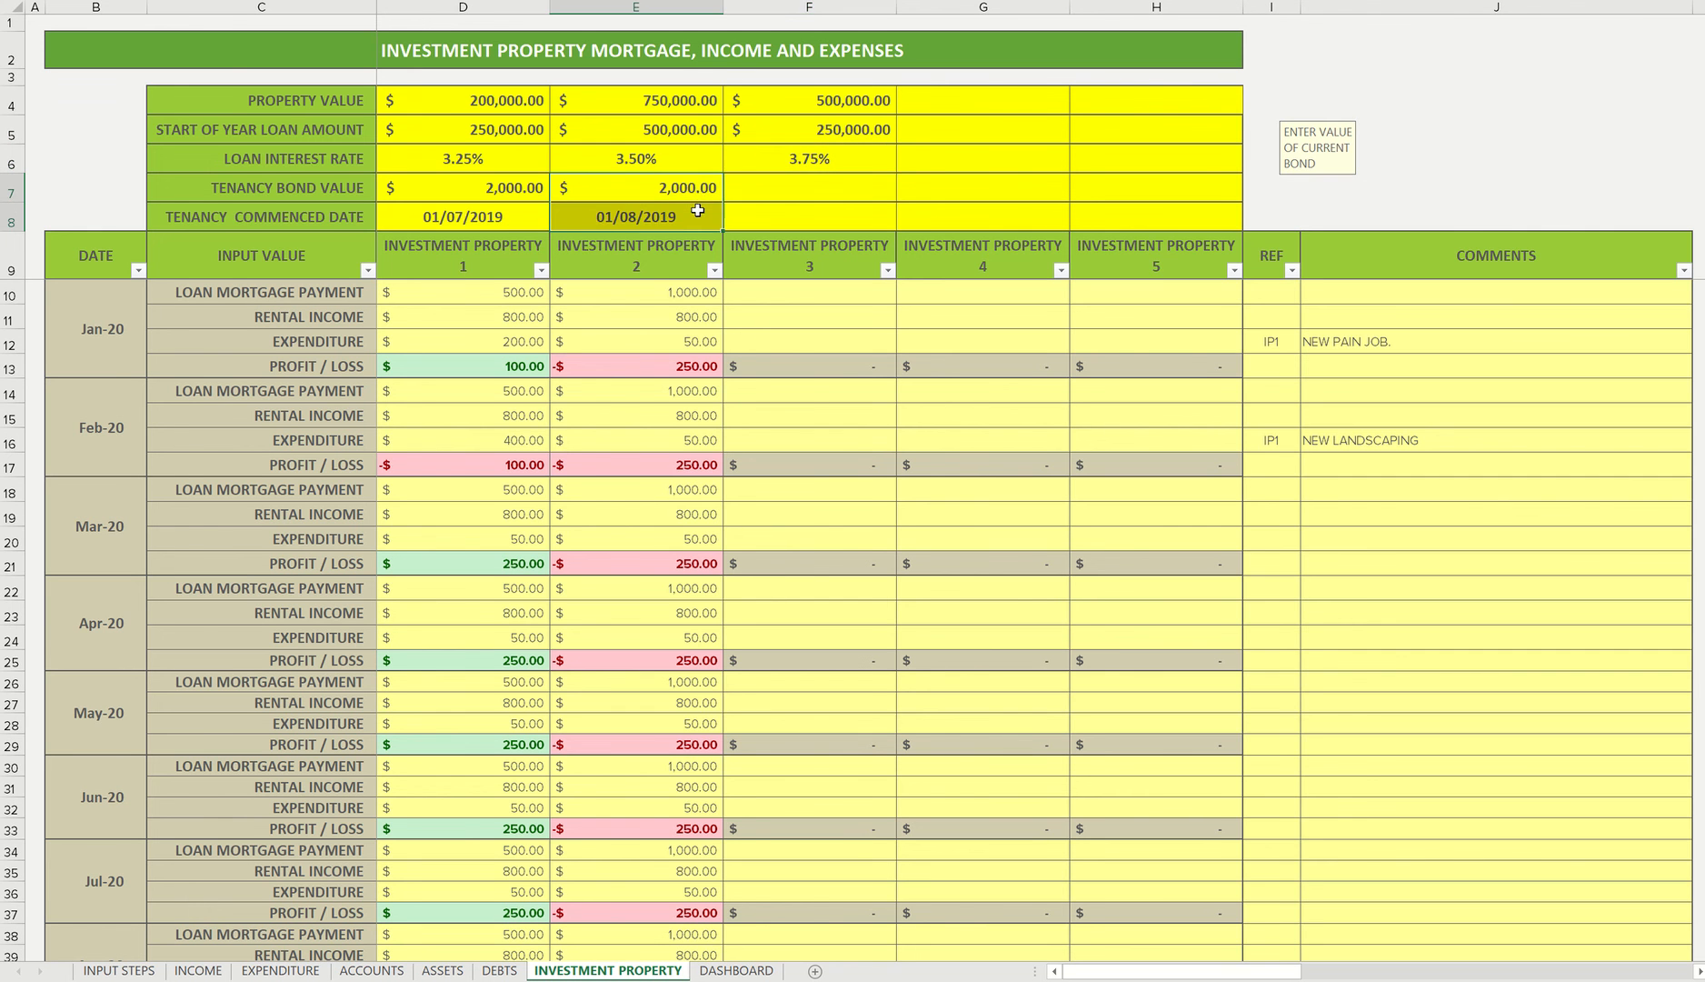
key(ctrl+c)
click(810, 192)
key(ctrl+v)
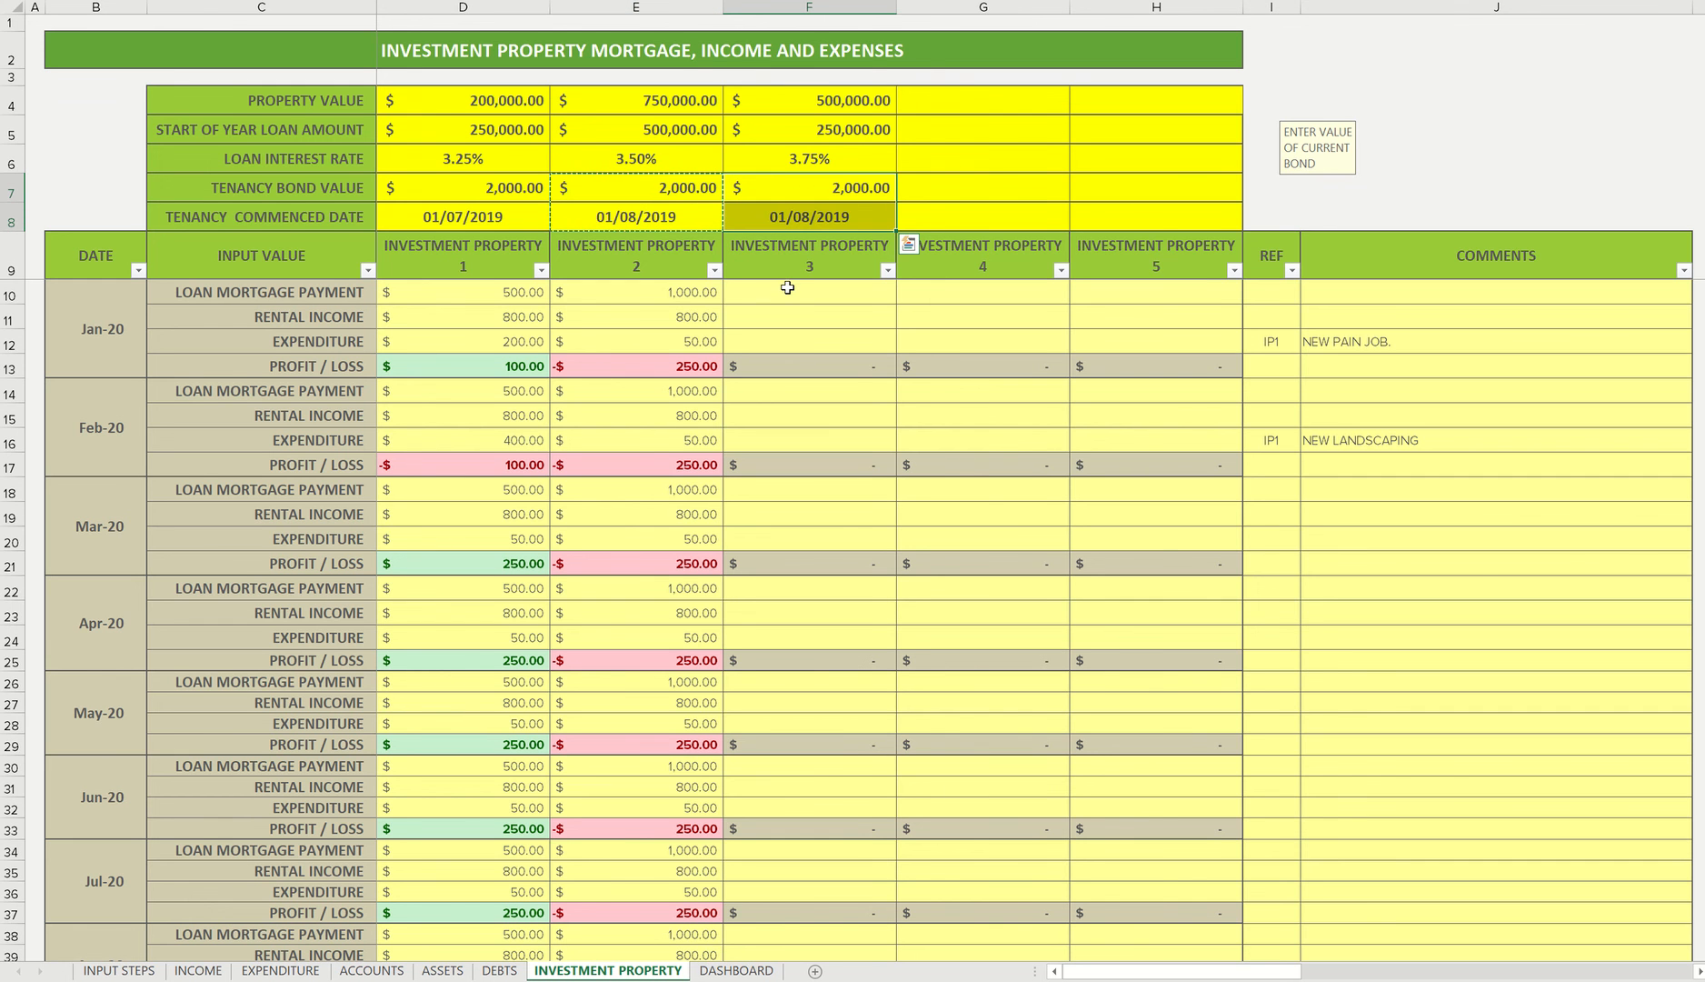
Enter Investment Property 3's Jan-20 values: loan mortgage payment 750, rental income 1,500 and expenditure 150.
click(788, 285)
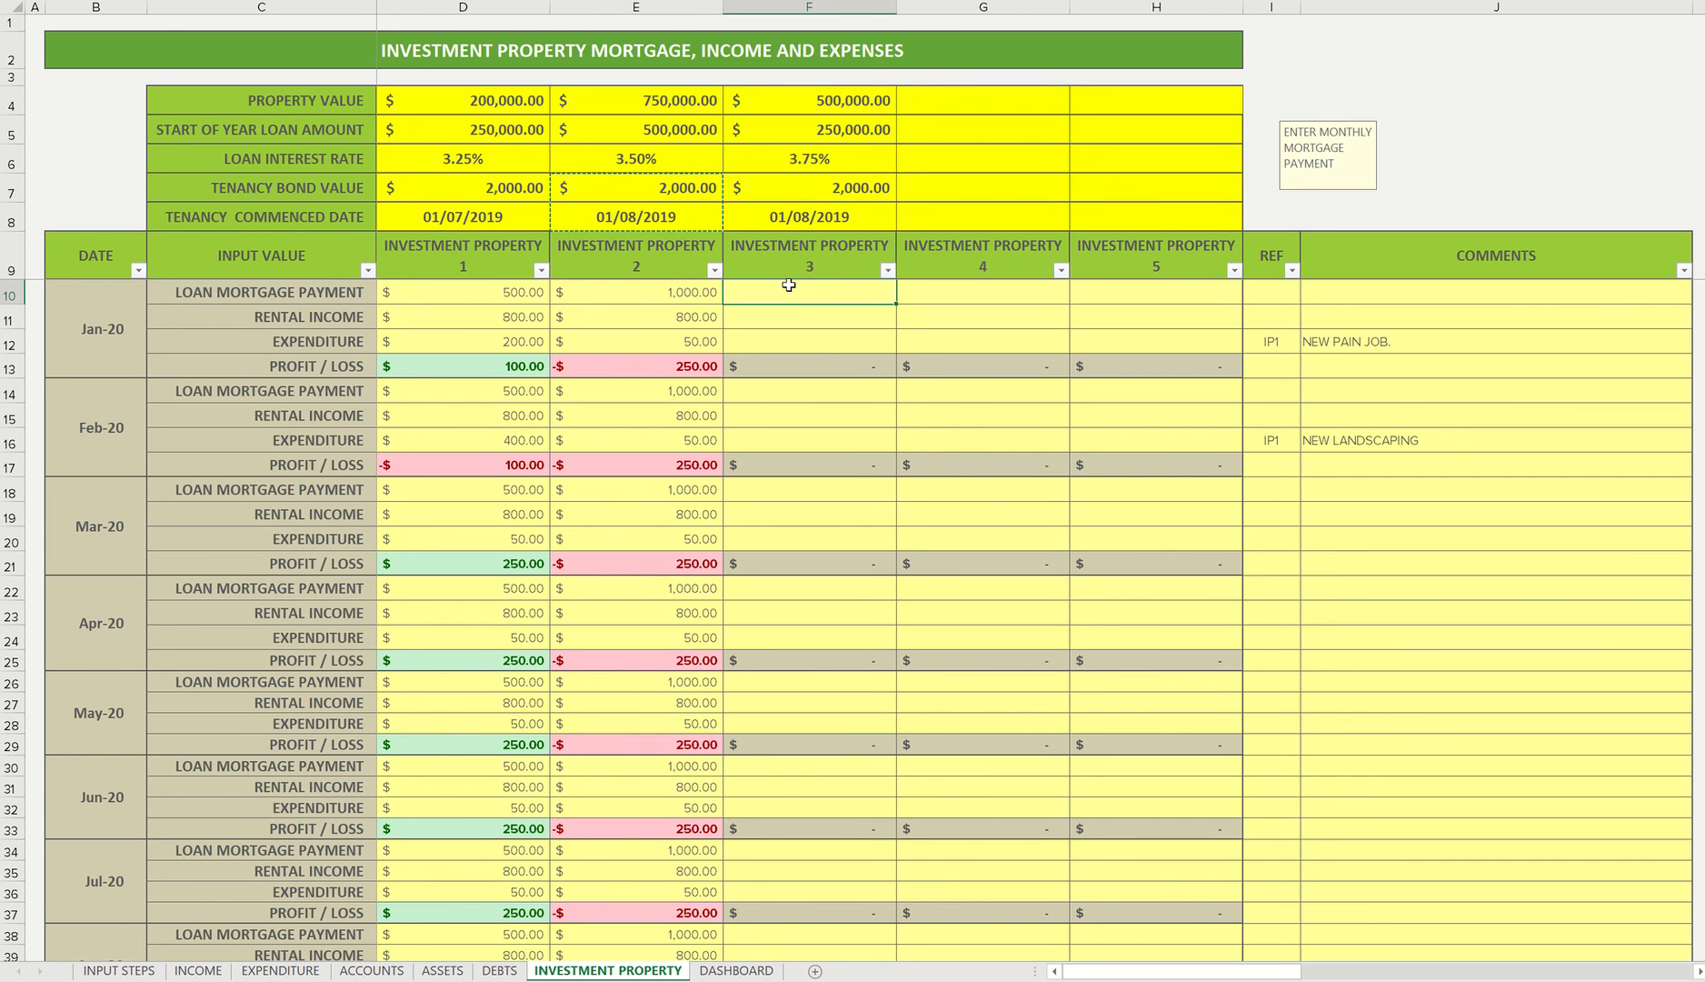
double_click(789, 285)
text(750)
key(Return)
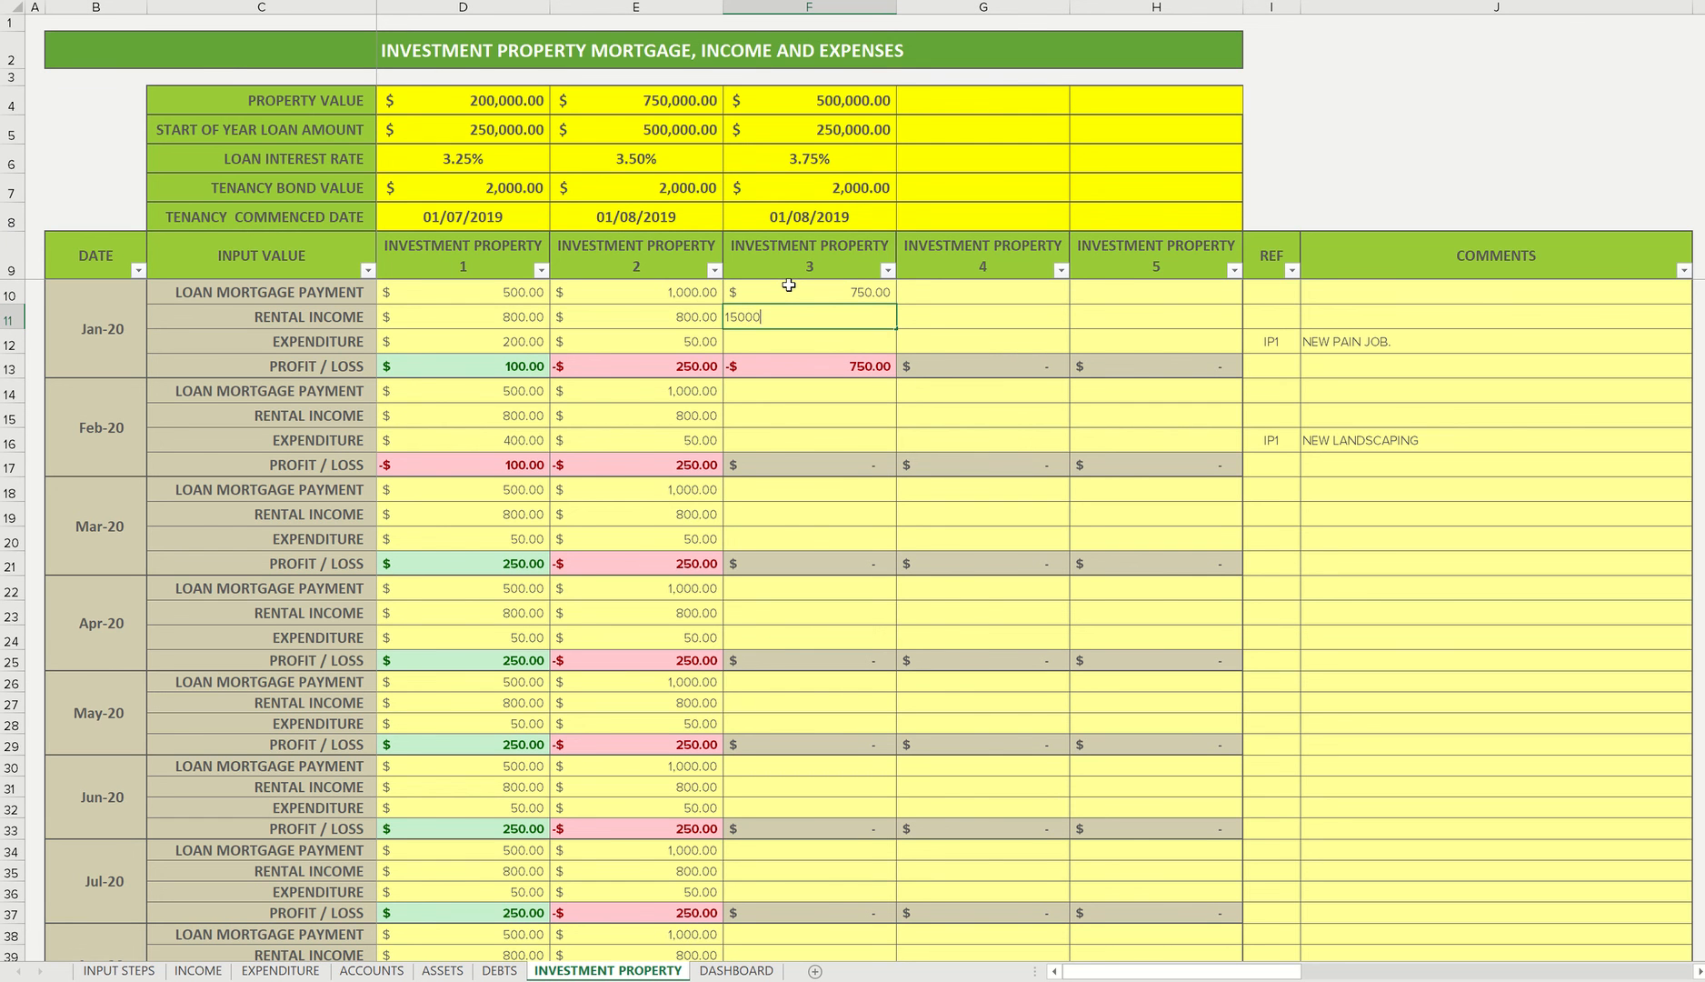
key(Return)
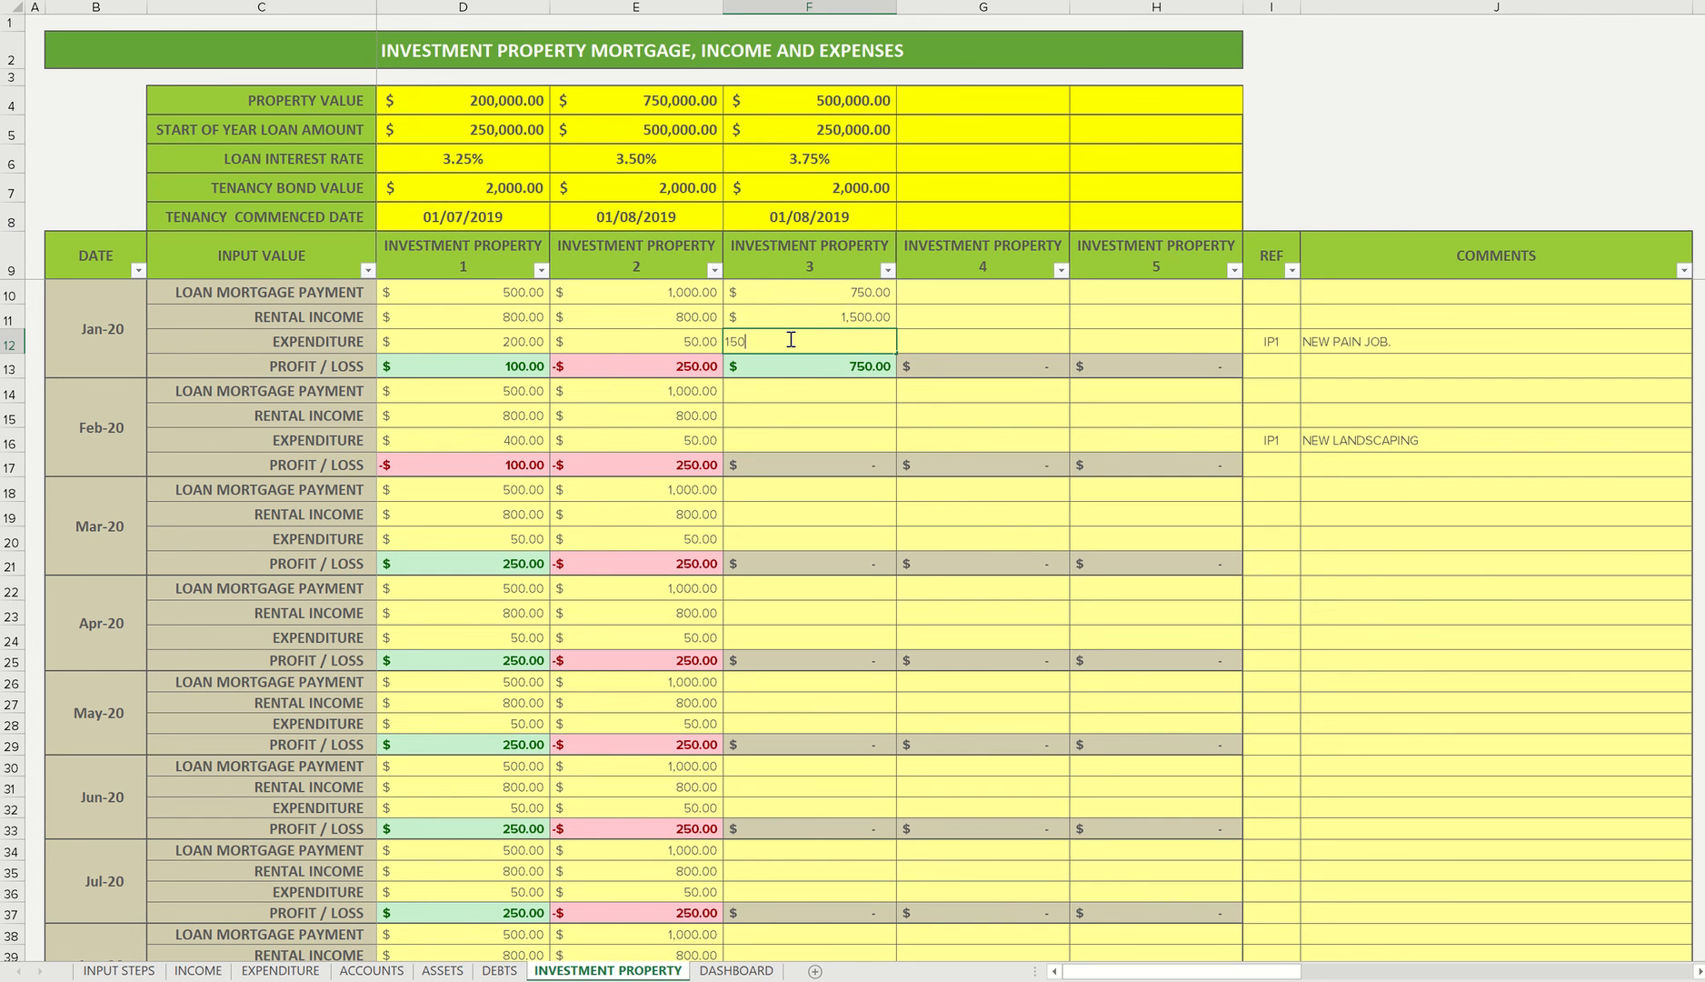
key(Return)
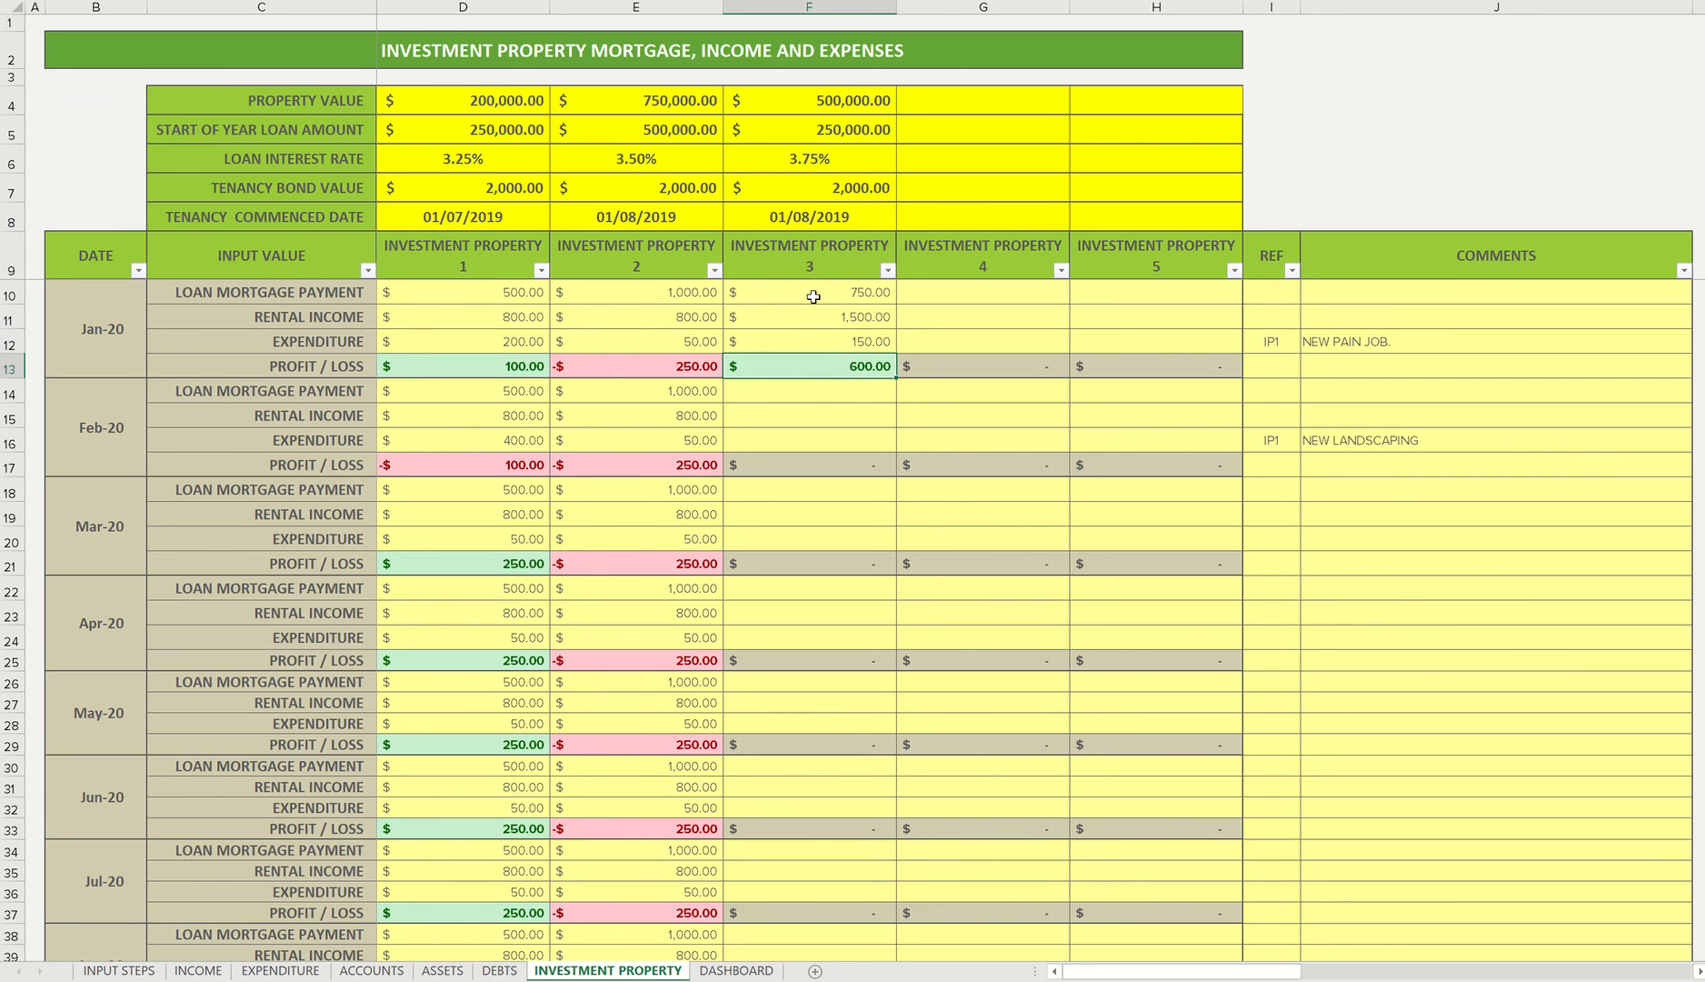
Copy Investment Property 3's Jan-20 mortgage, rental income and expenditure values into its Feb-20 through May-20 blocks.
drag(813, 297, 811, 338)
key(ctrl+c)
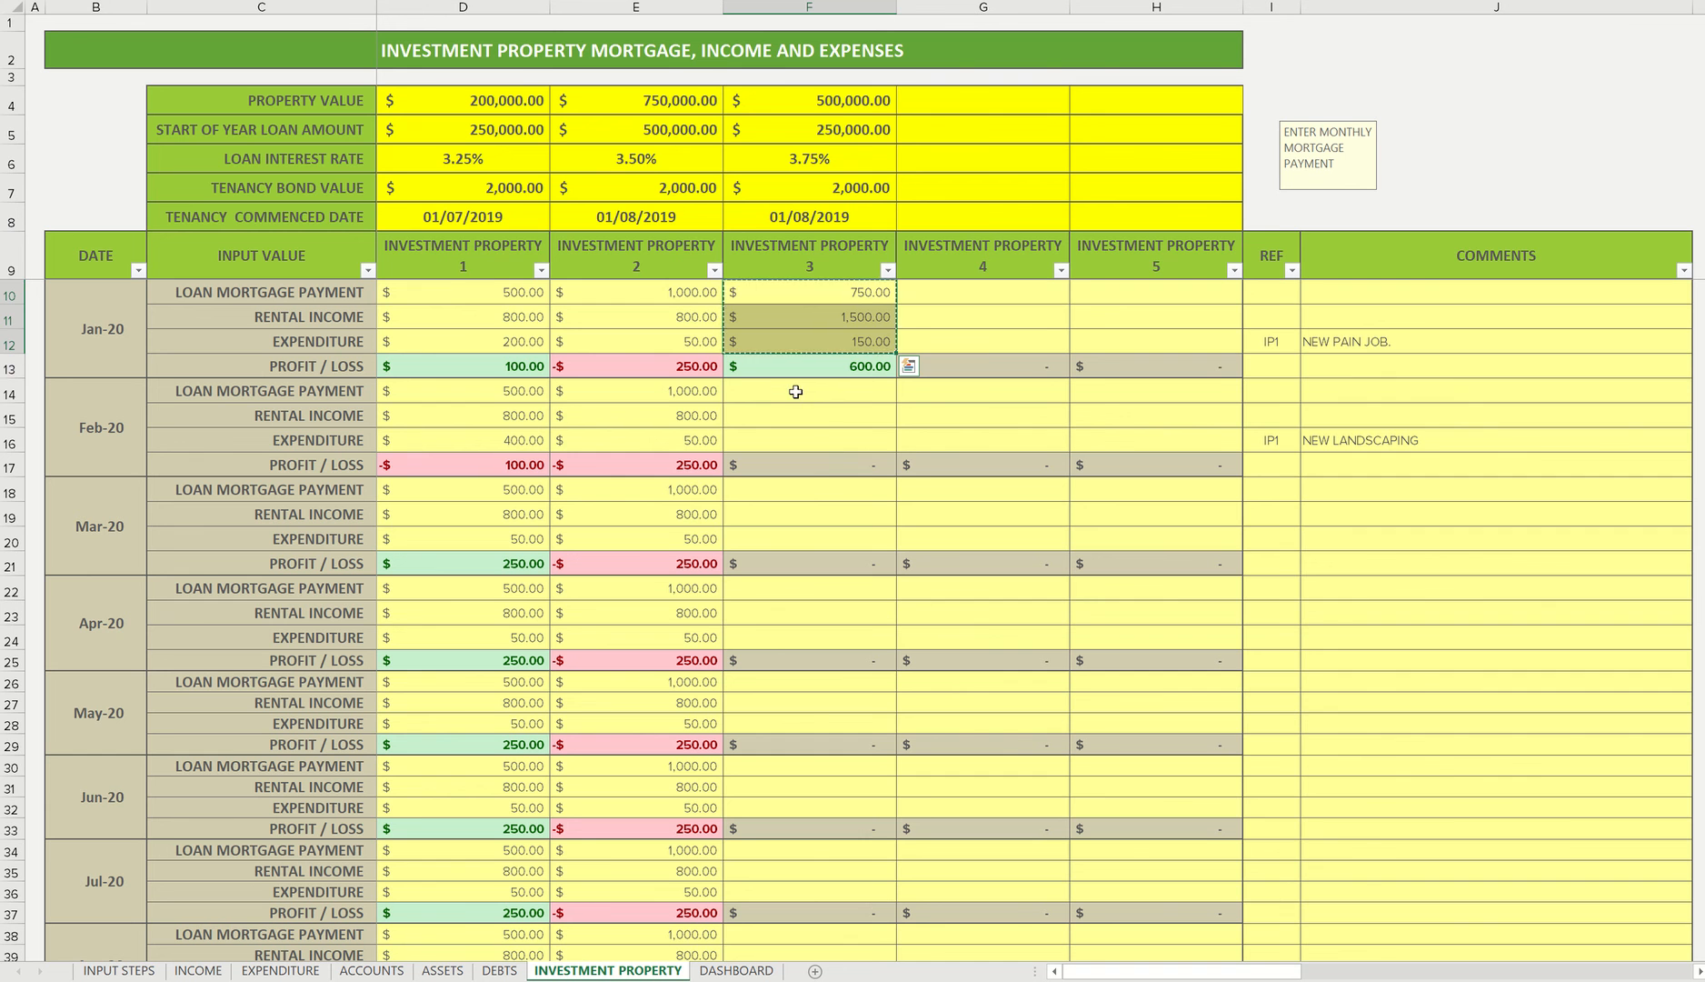
click(796, 392)
key(ctrl+v)
click(804, 487)
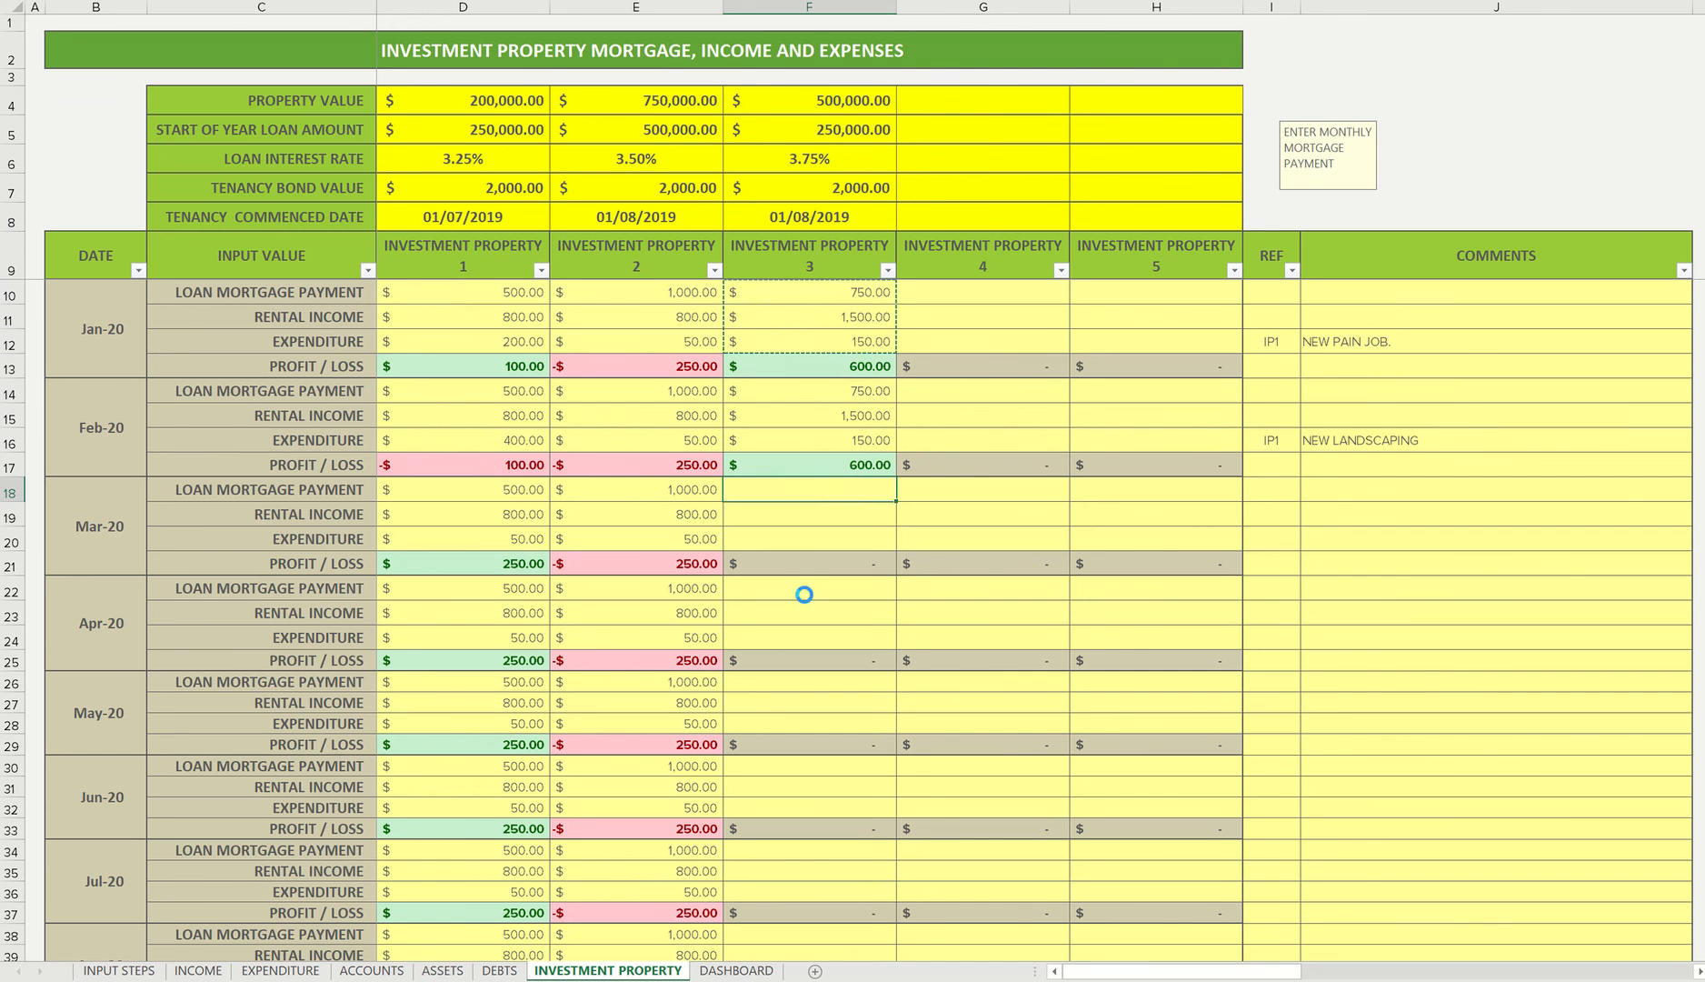
key(ctrl+v)
click(803, 590)
key(ctrl+v)
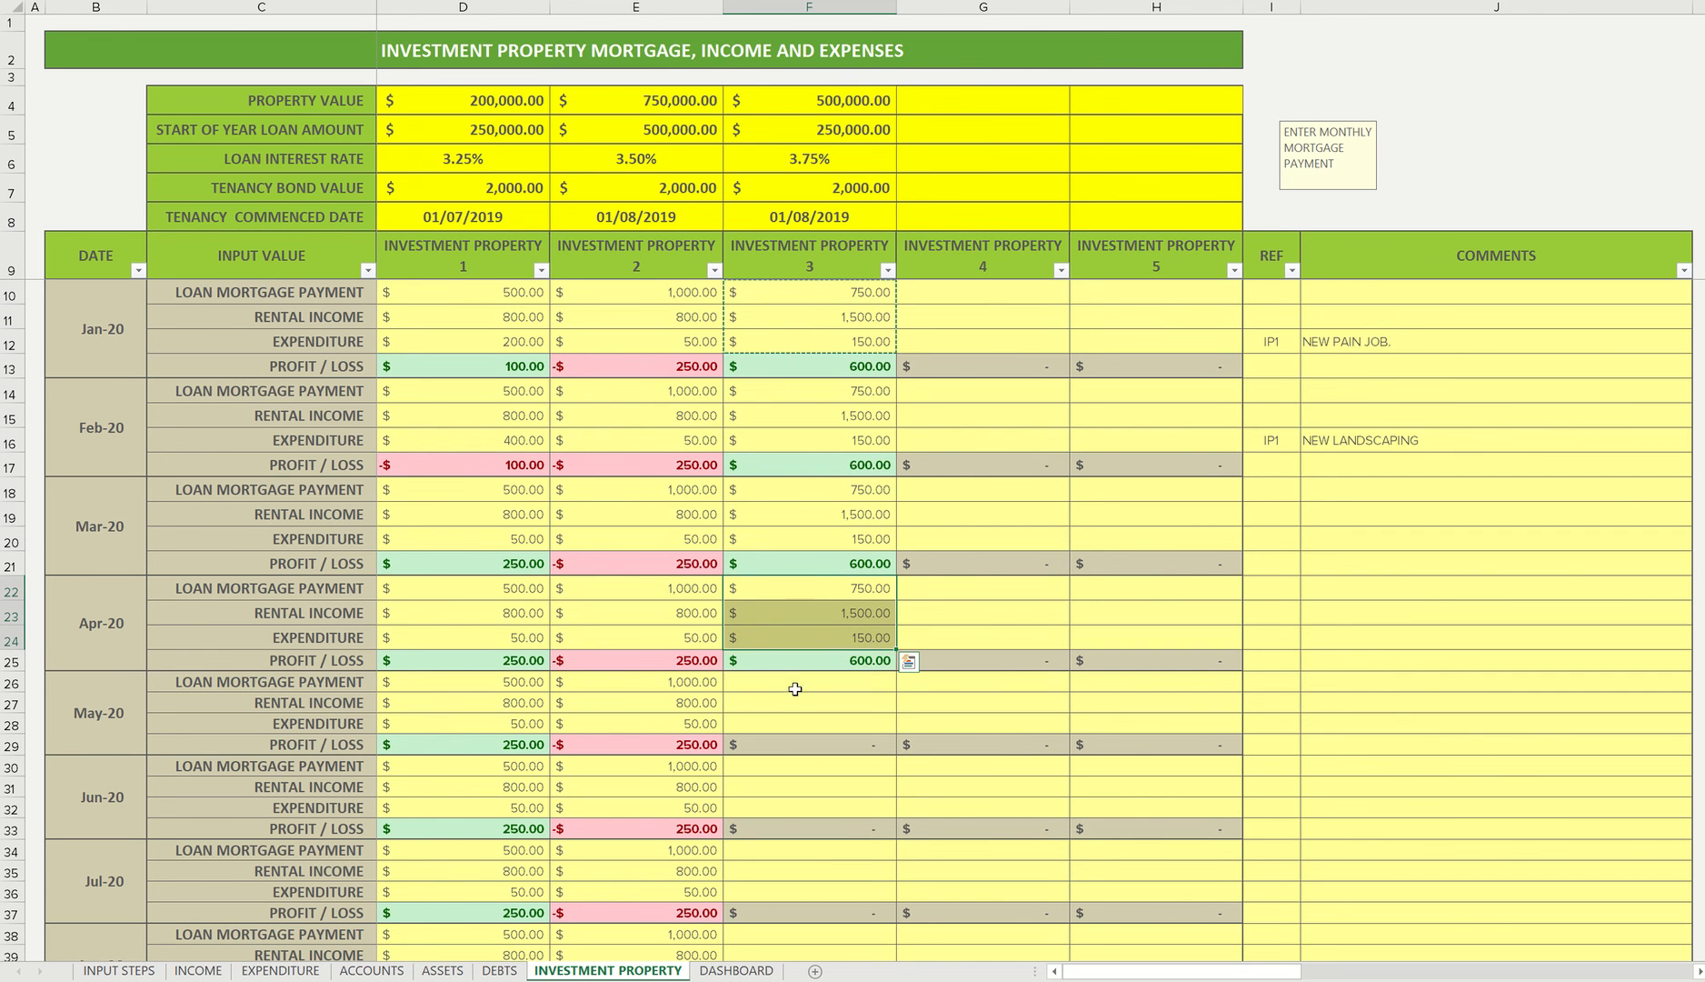
click(795, 689)
key(ctrl+v)
Paste the copied monthly values into Investment Property 3's Jun-20, Jul-20 and Aug-20 blocks.
scroll(796, 672, down, 3)
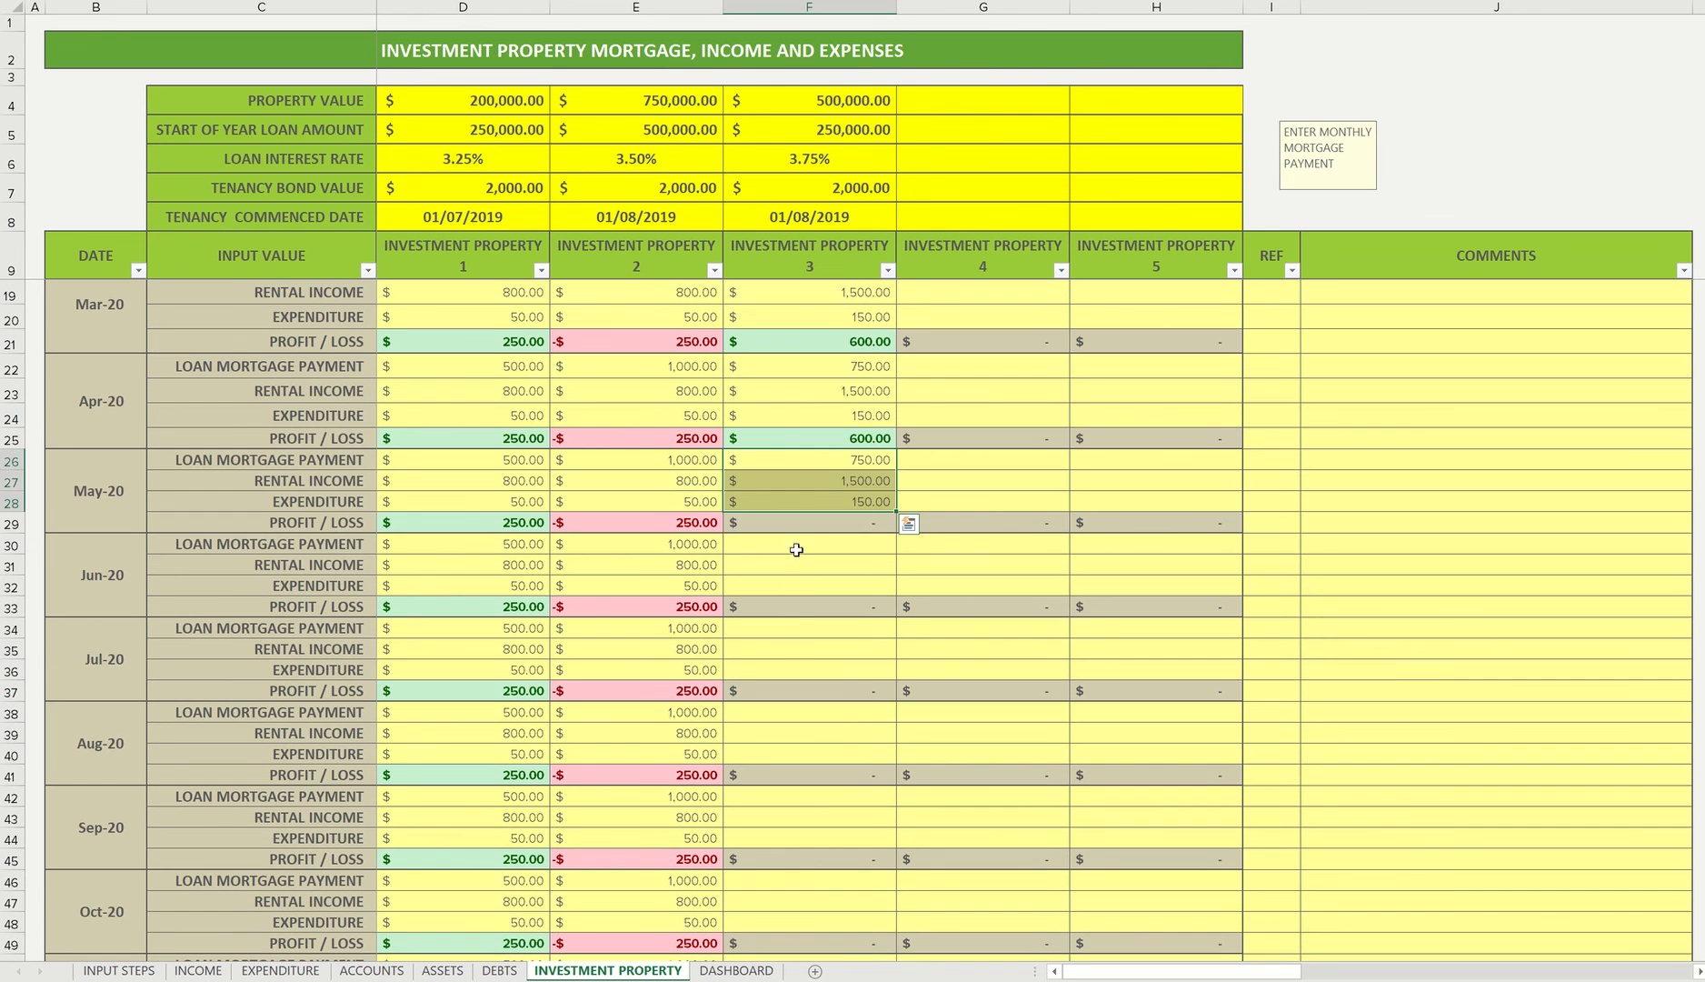
click(796, 549)
key(ctrl+v)
click(795, 629)
key(ctrl+v)
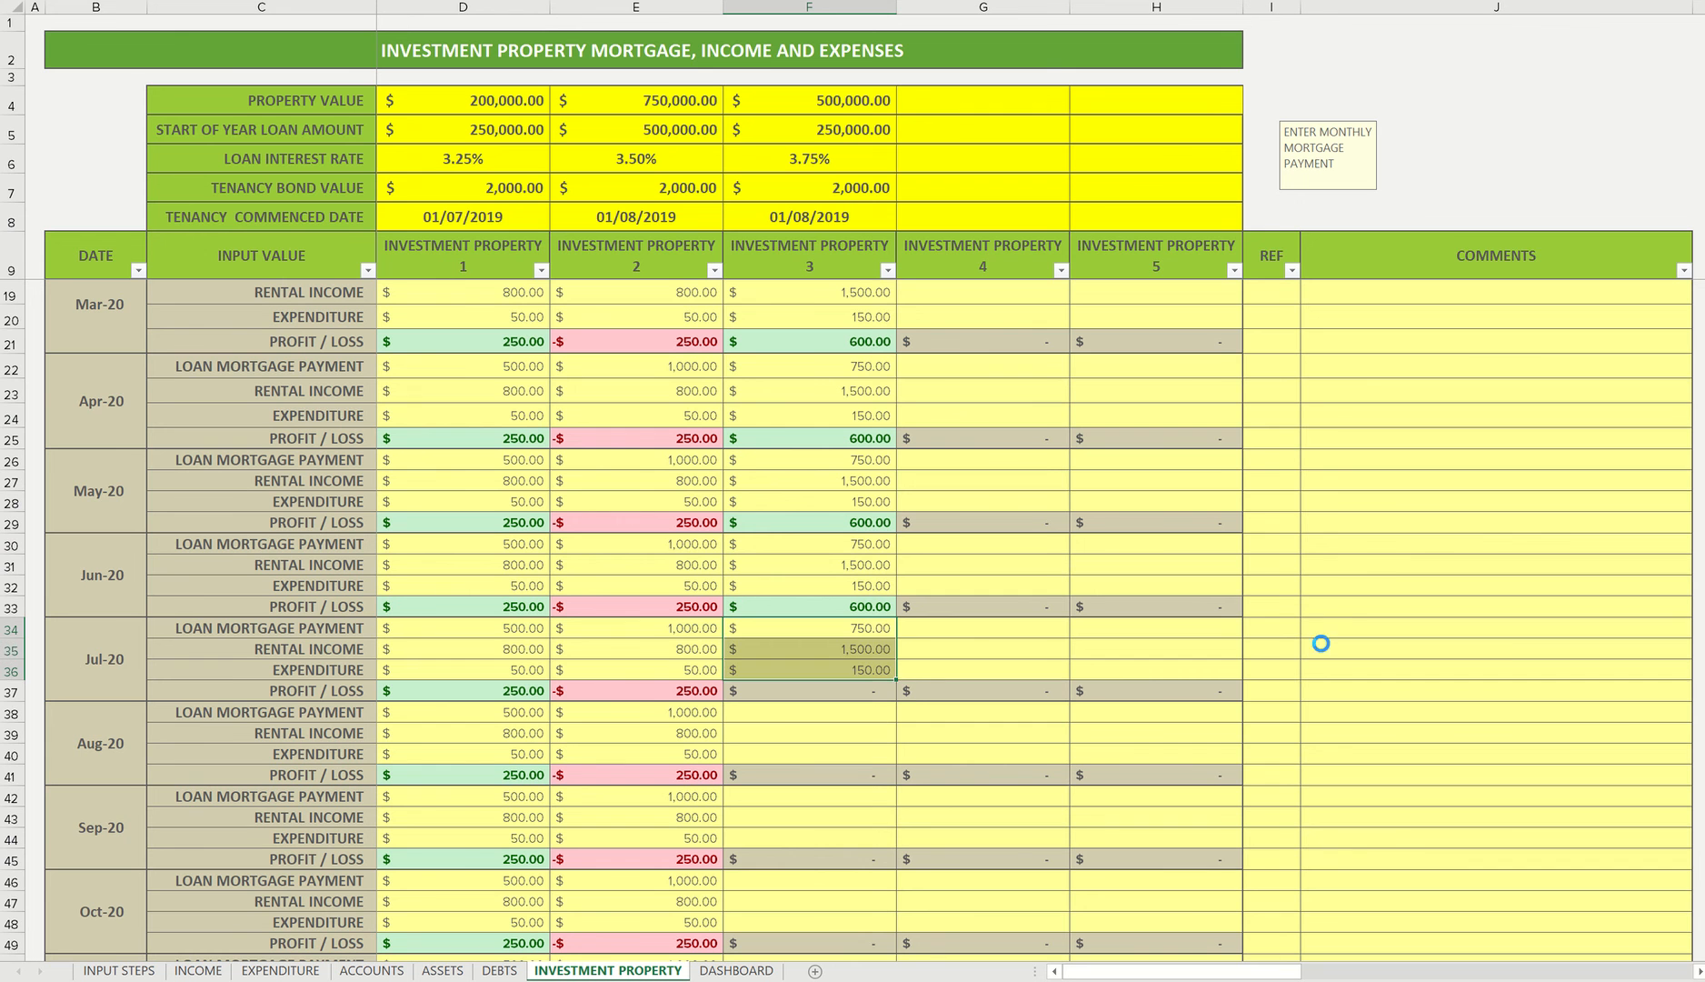
click(786, 713)
key(ctrl+v)
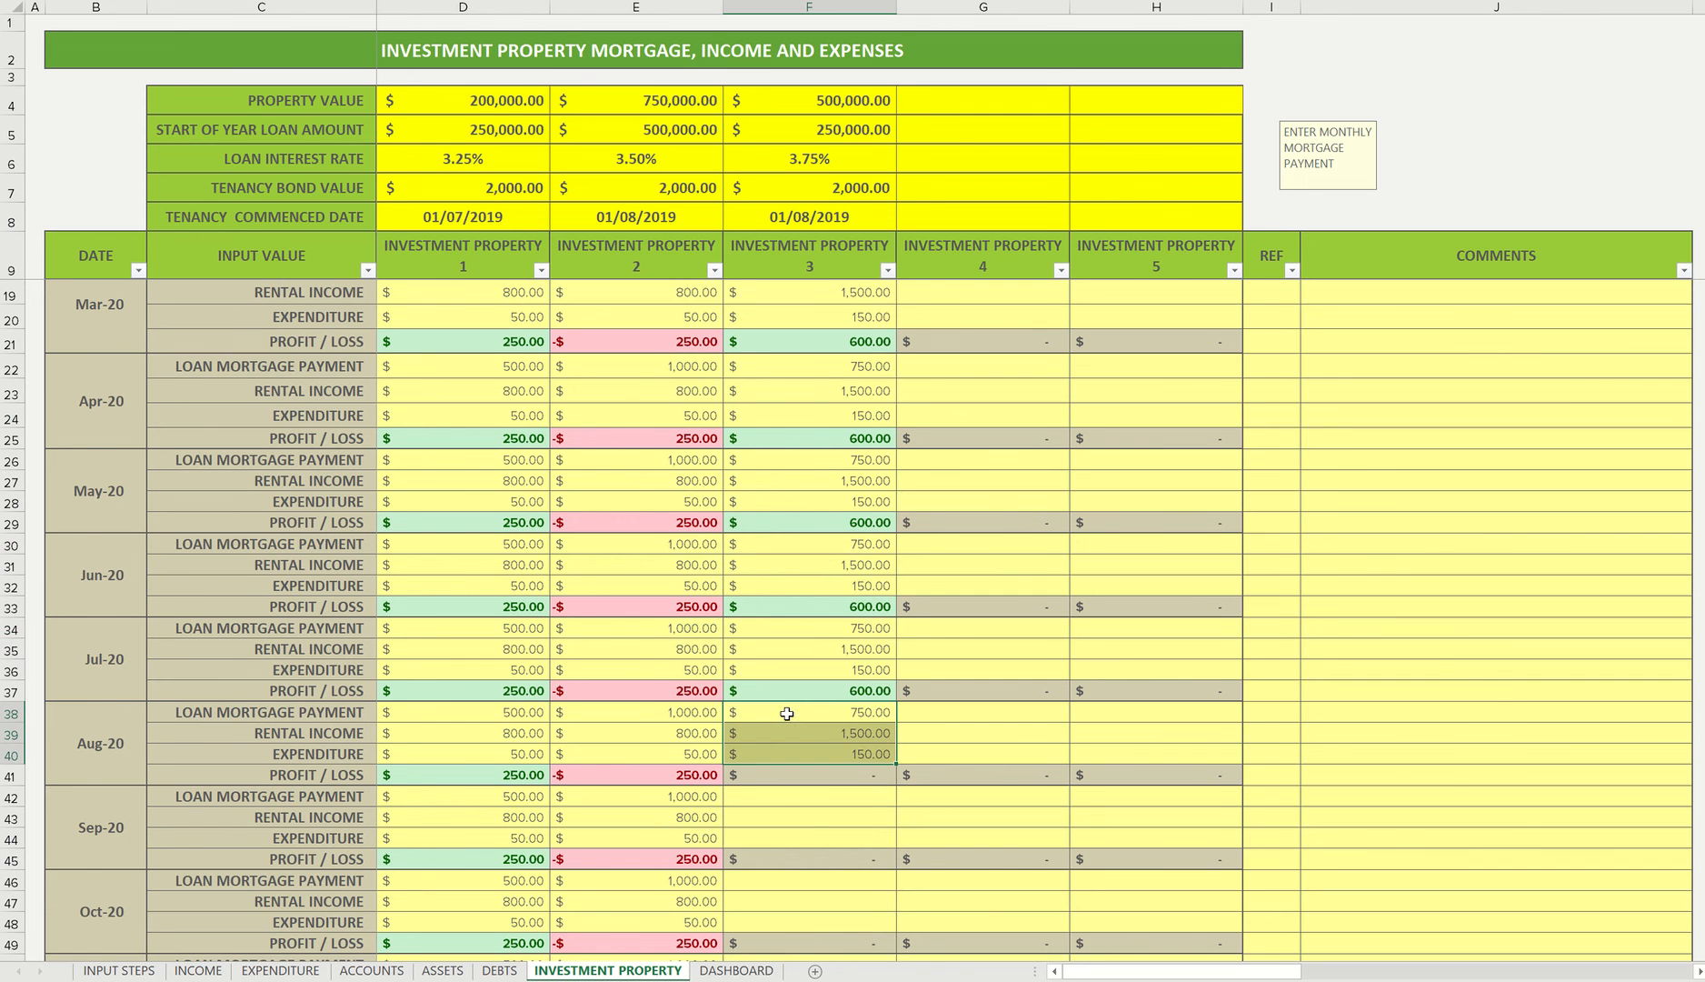
Paste the copied monthly values into Investment Property 3's Sep-20 through Dec-20 blocks.
scroll(786, 712, down, 4)
click(805, 522)
text(750.00 1,500.00 150.00)
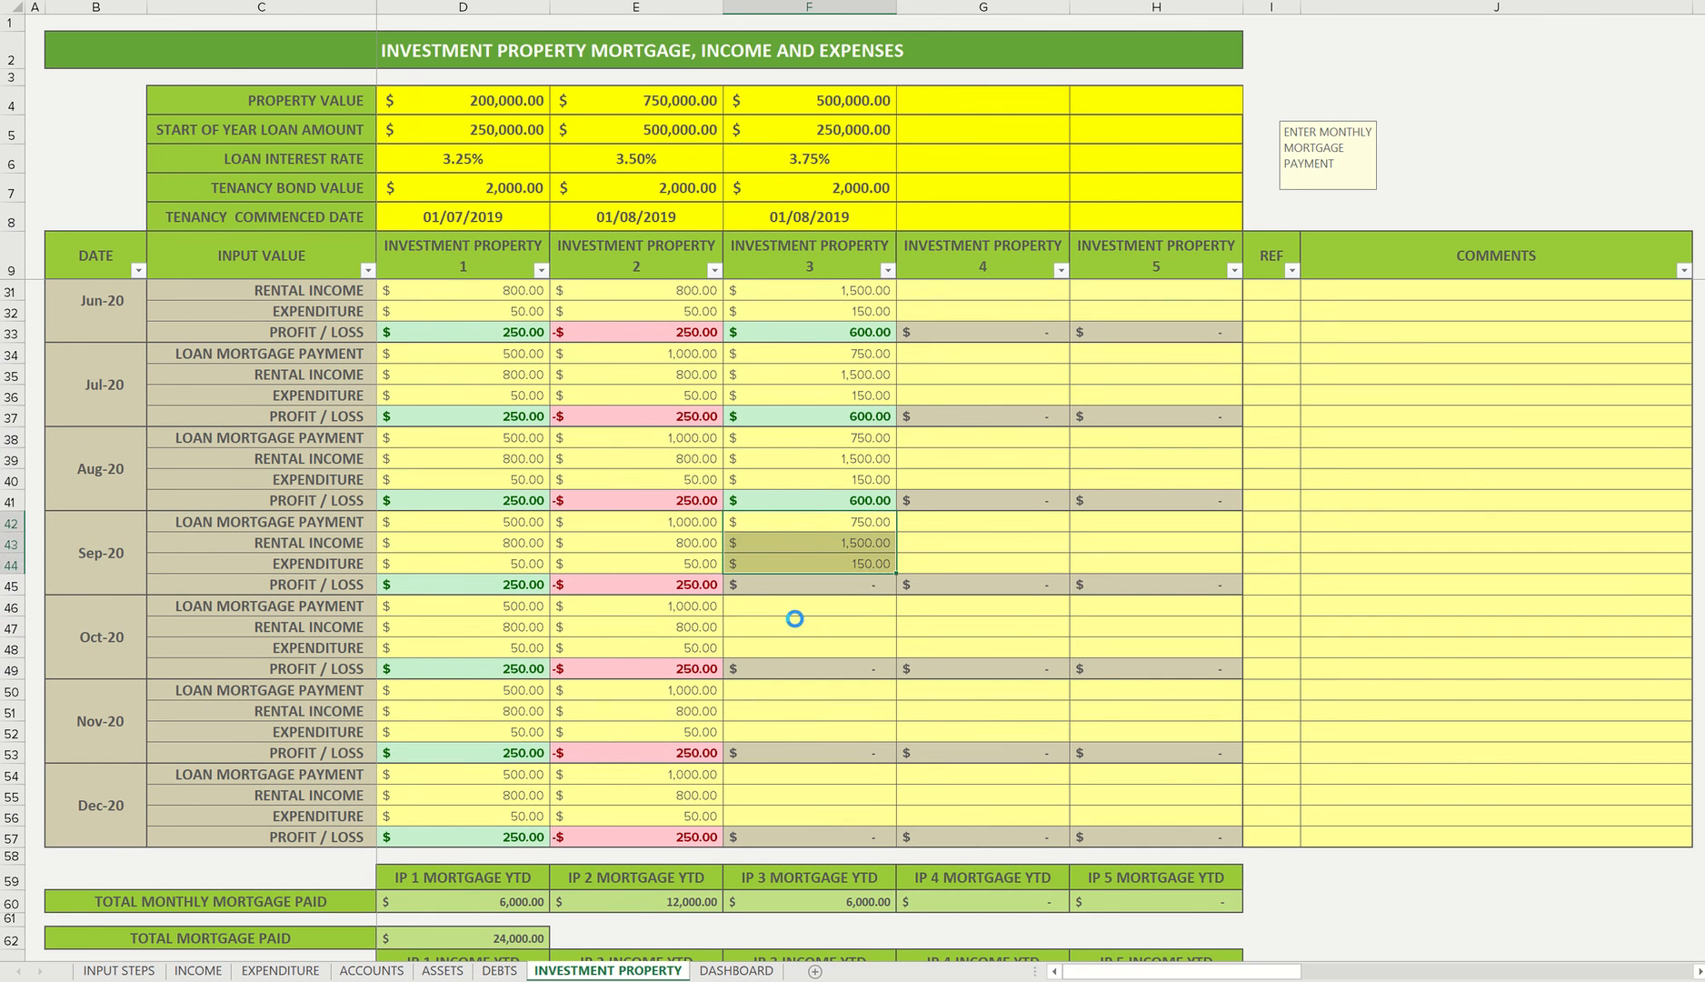
click(795, 614)
key(ctrl+v)
click(788, 690)
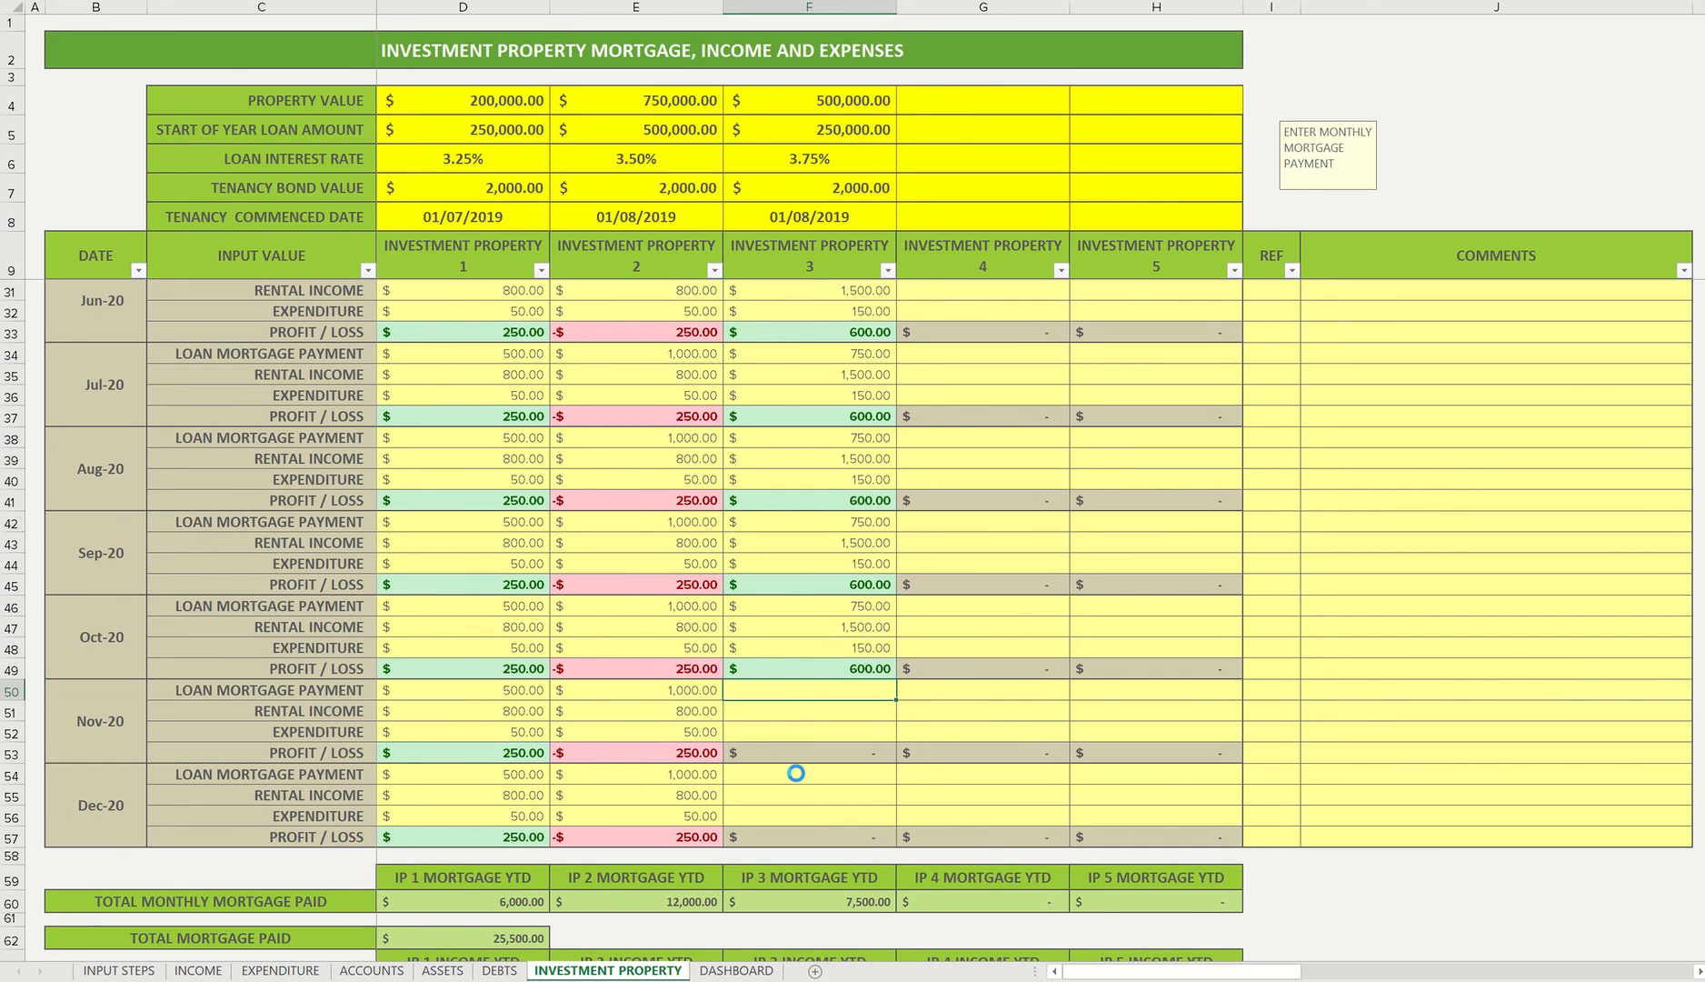
key(ctrl+v)
click(797, 771)
key(ctrl+v)
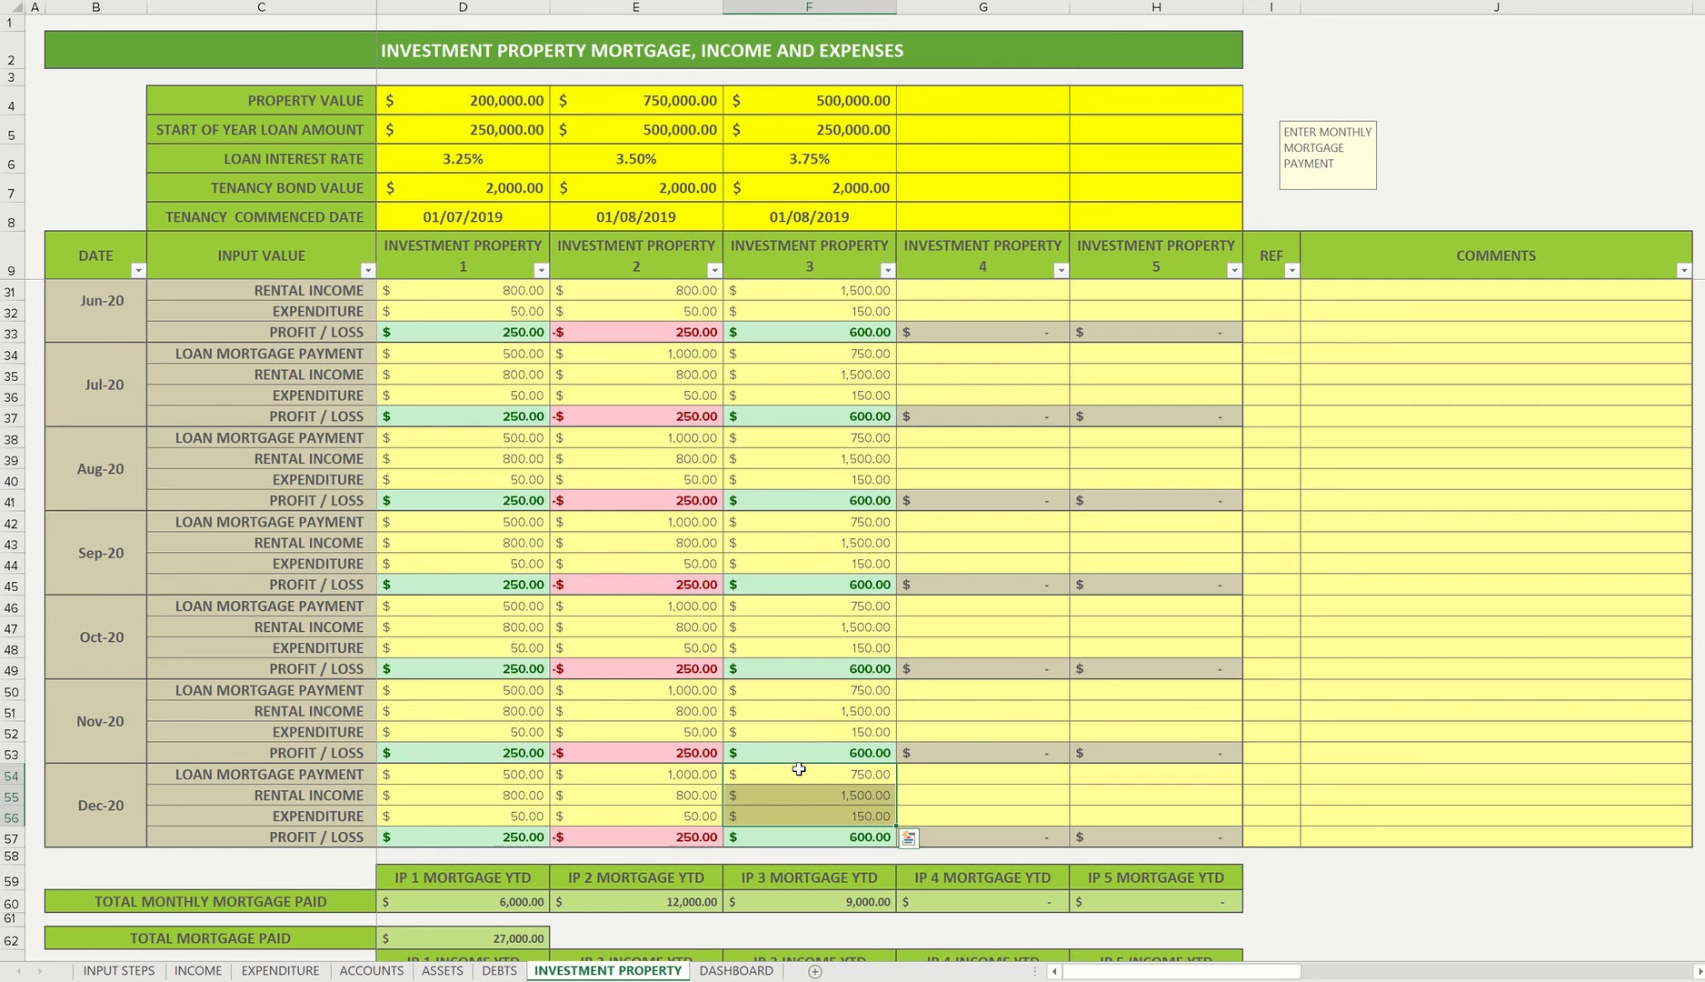
Check Investment Property 3's year-to-date totals and gross yield, and set its Jan-20 rental income to 2,000.
scroll(799, 769, down, 4)
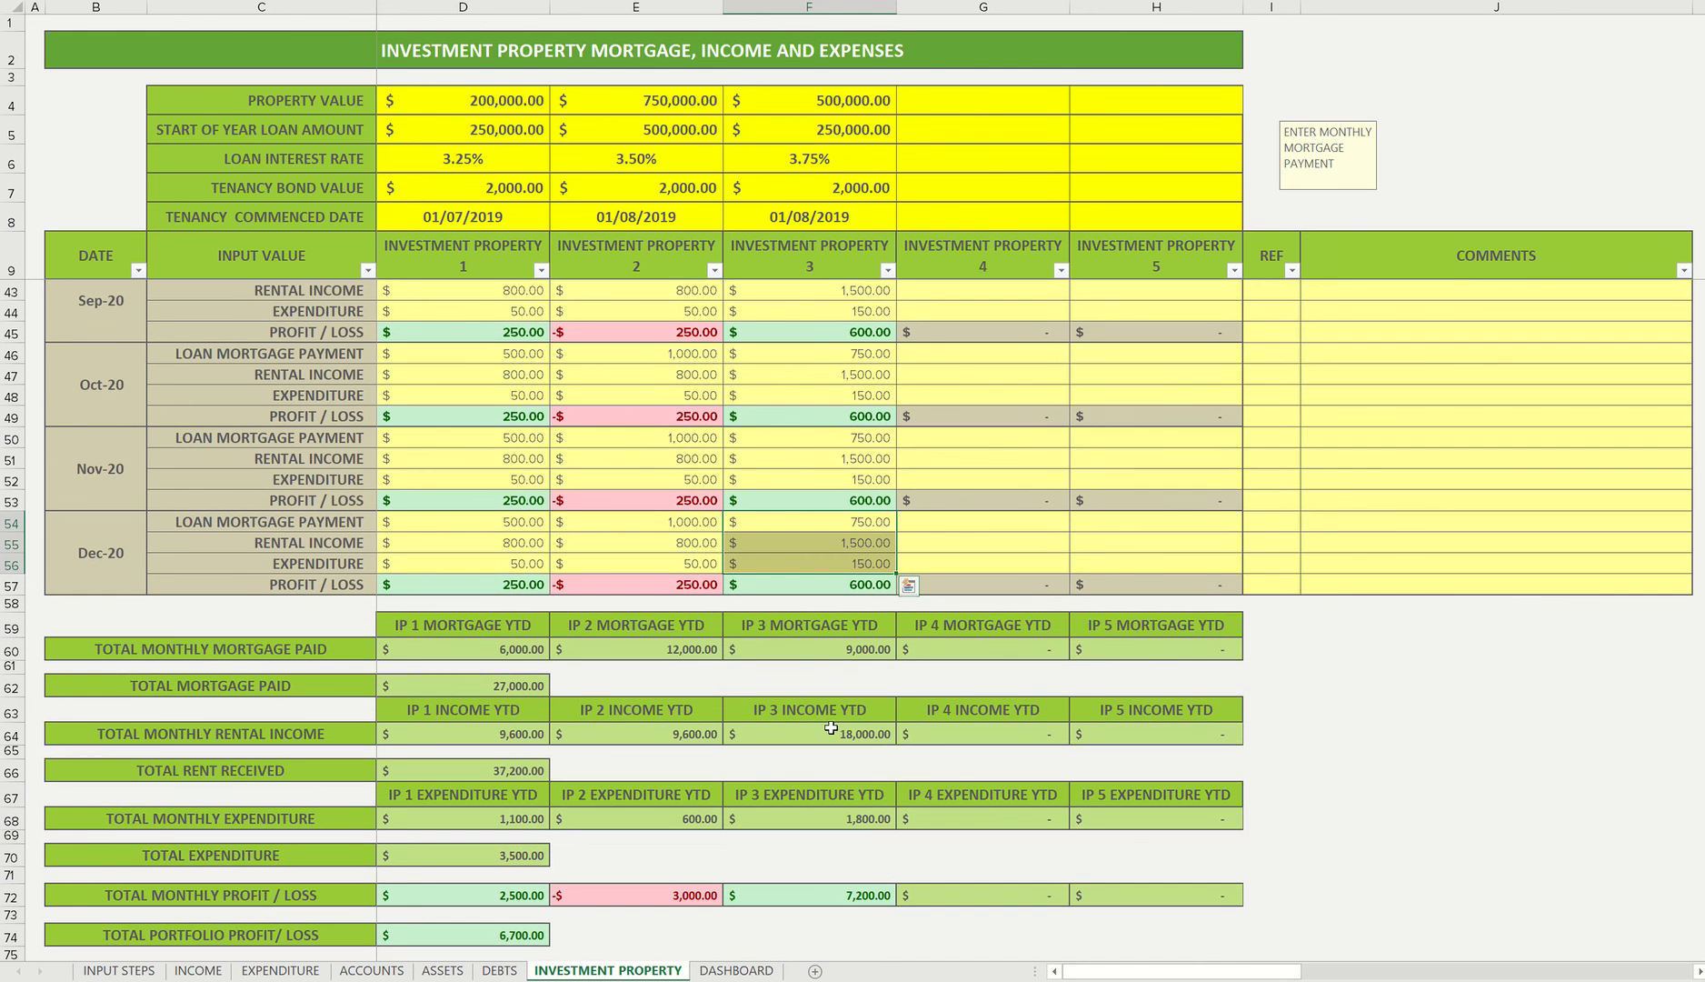
scroll(831, 727, down, 3)
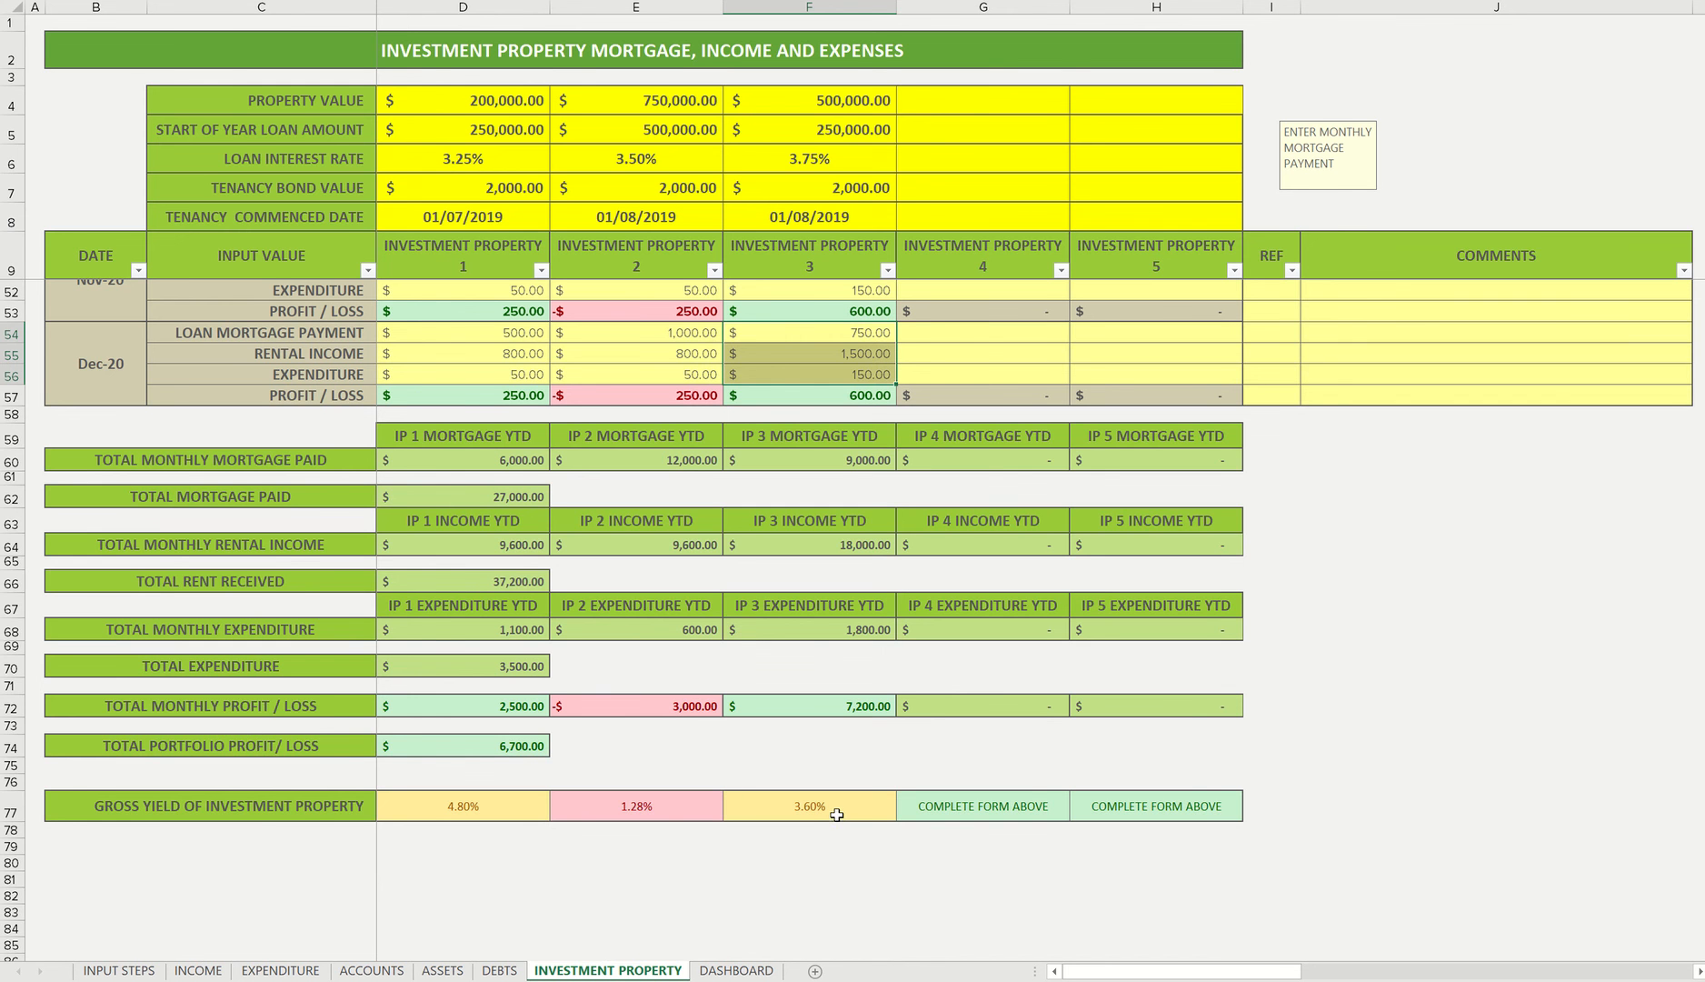
scroll(836, 815, up, 14)
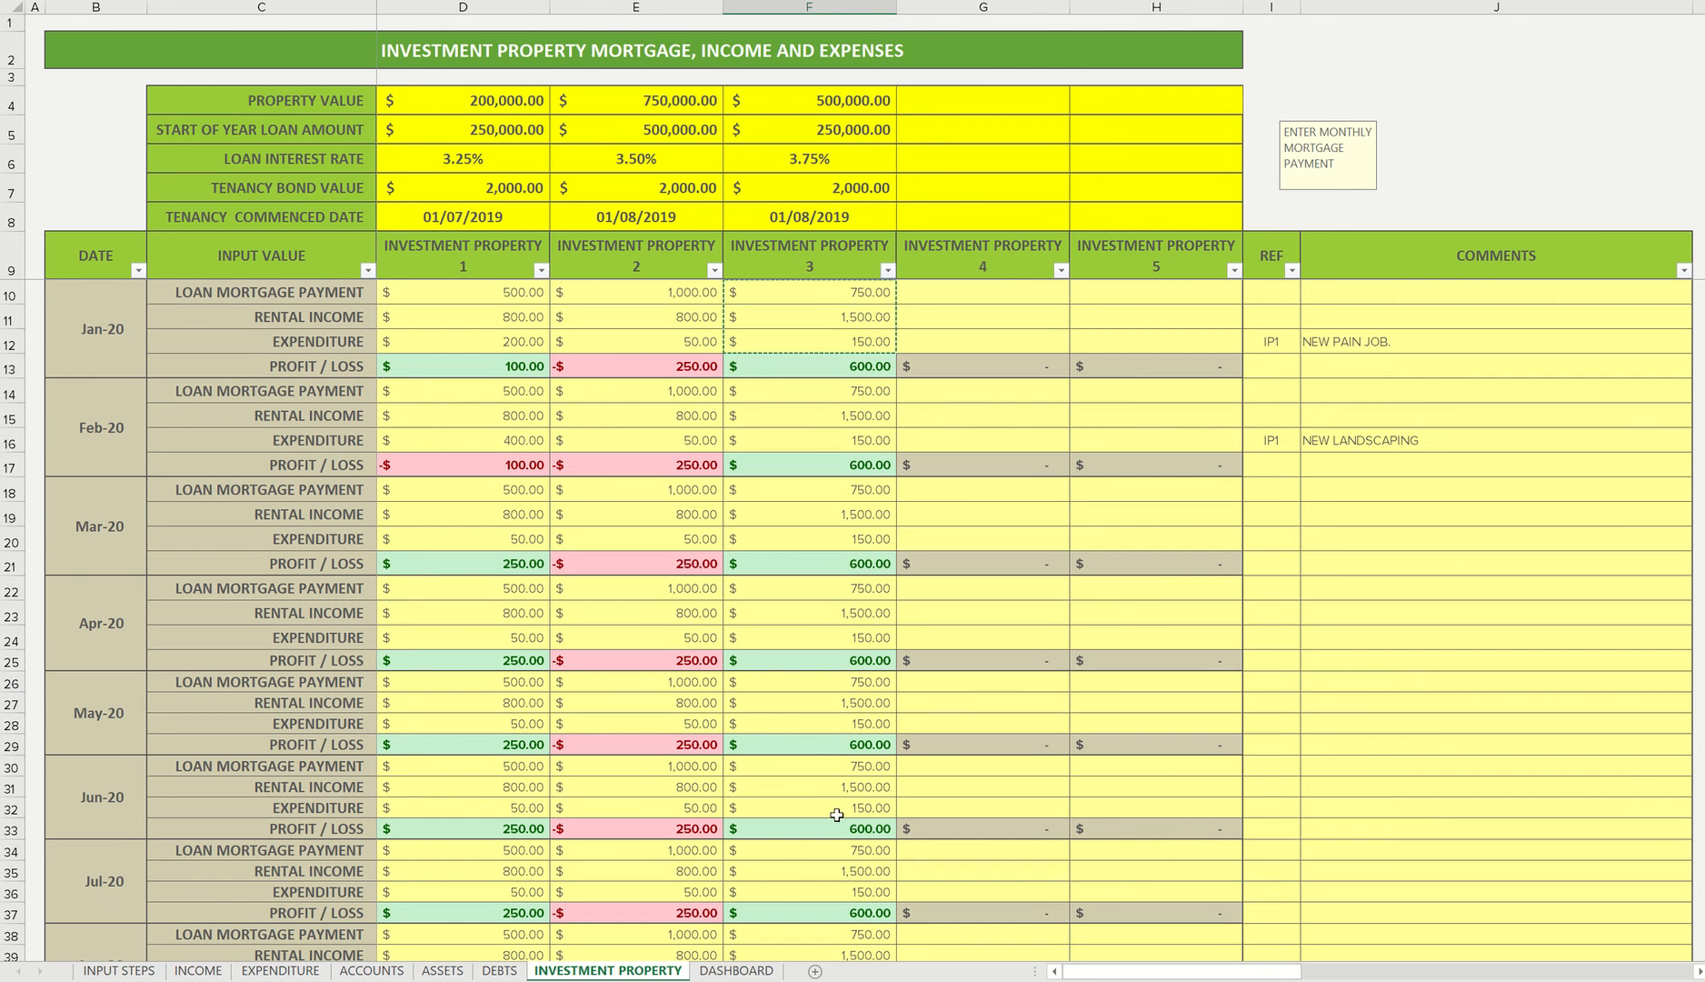
double_click(793, 321)
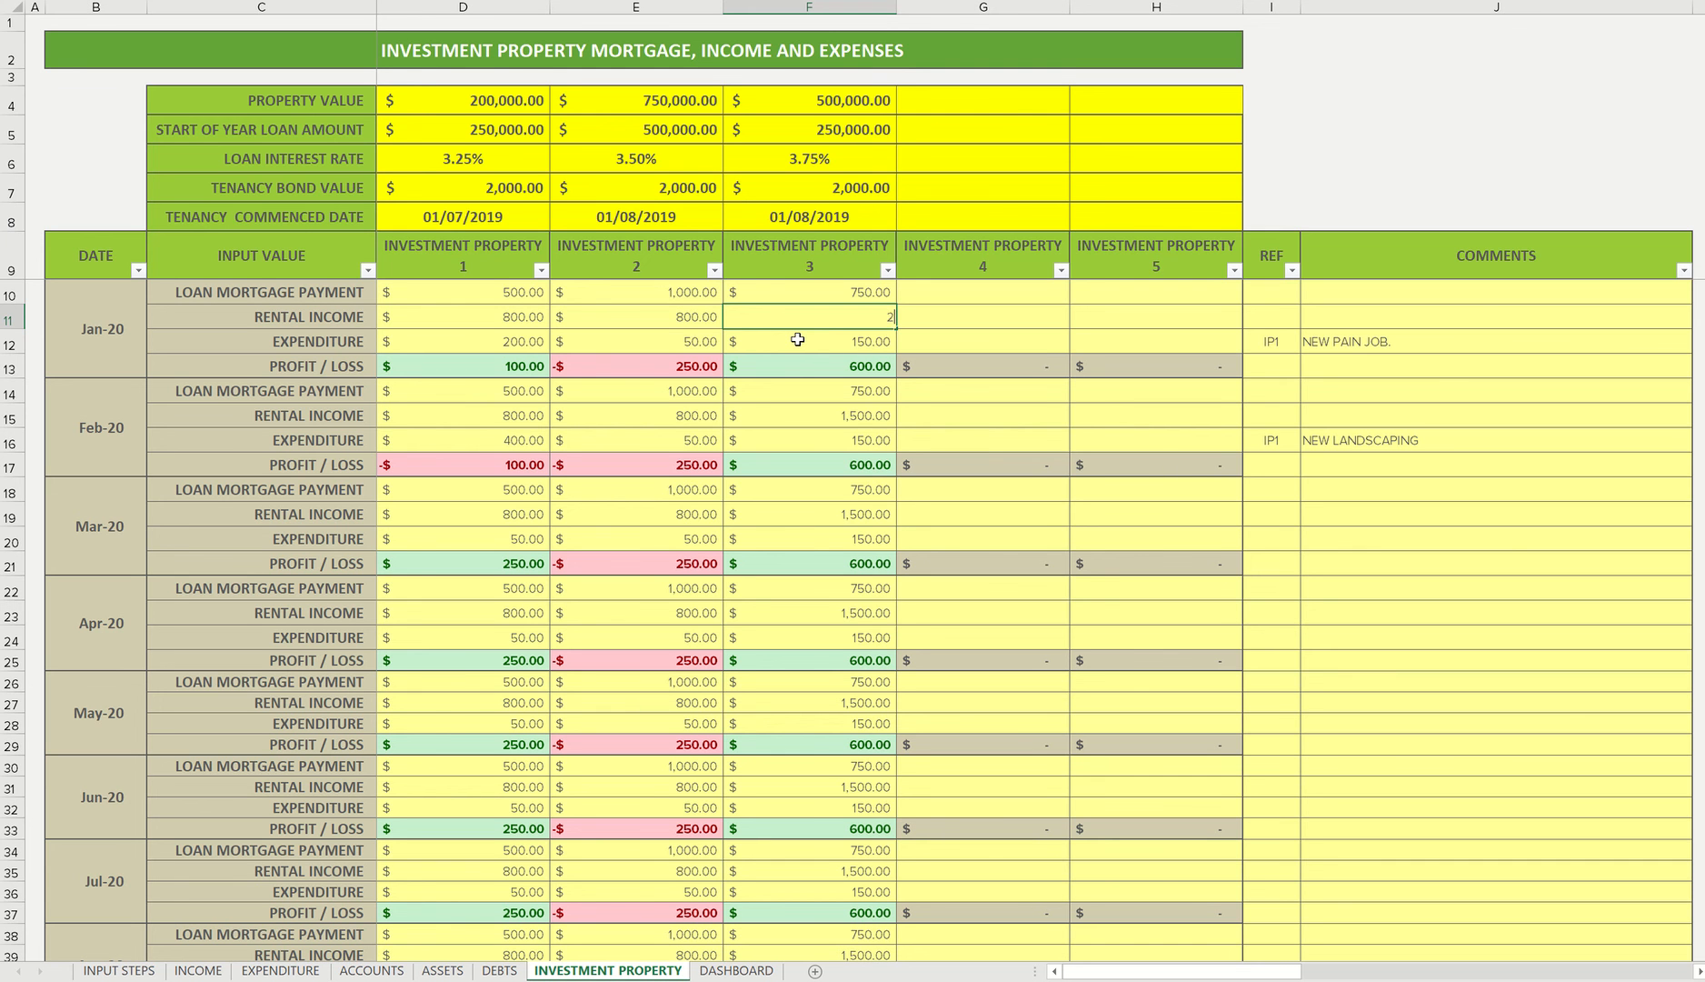
text(2000)
key(Return)
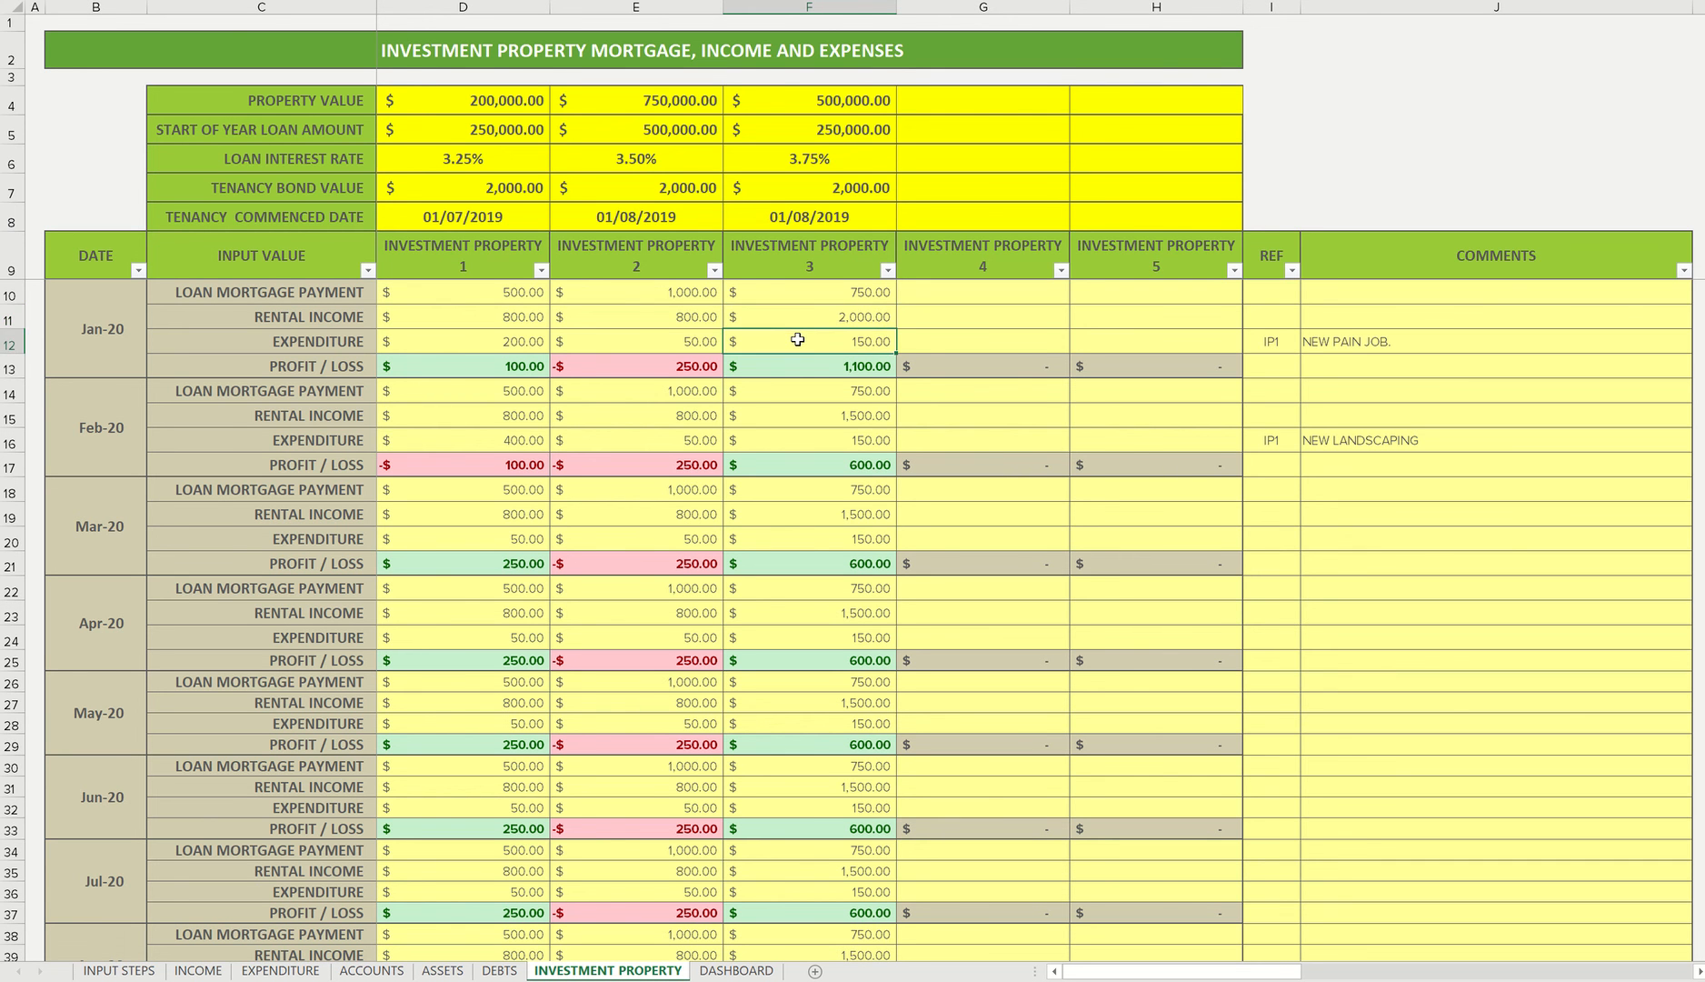
Copy Investment Property 3's Jan-20 rental income of 2,000 into its Feb-20 and Mar-20 rental income cells.
click(811, 316)
key(ctrl+c)
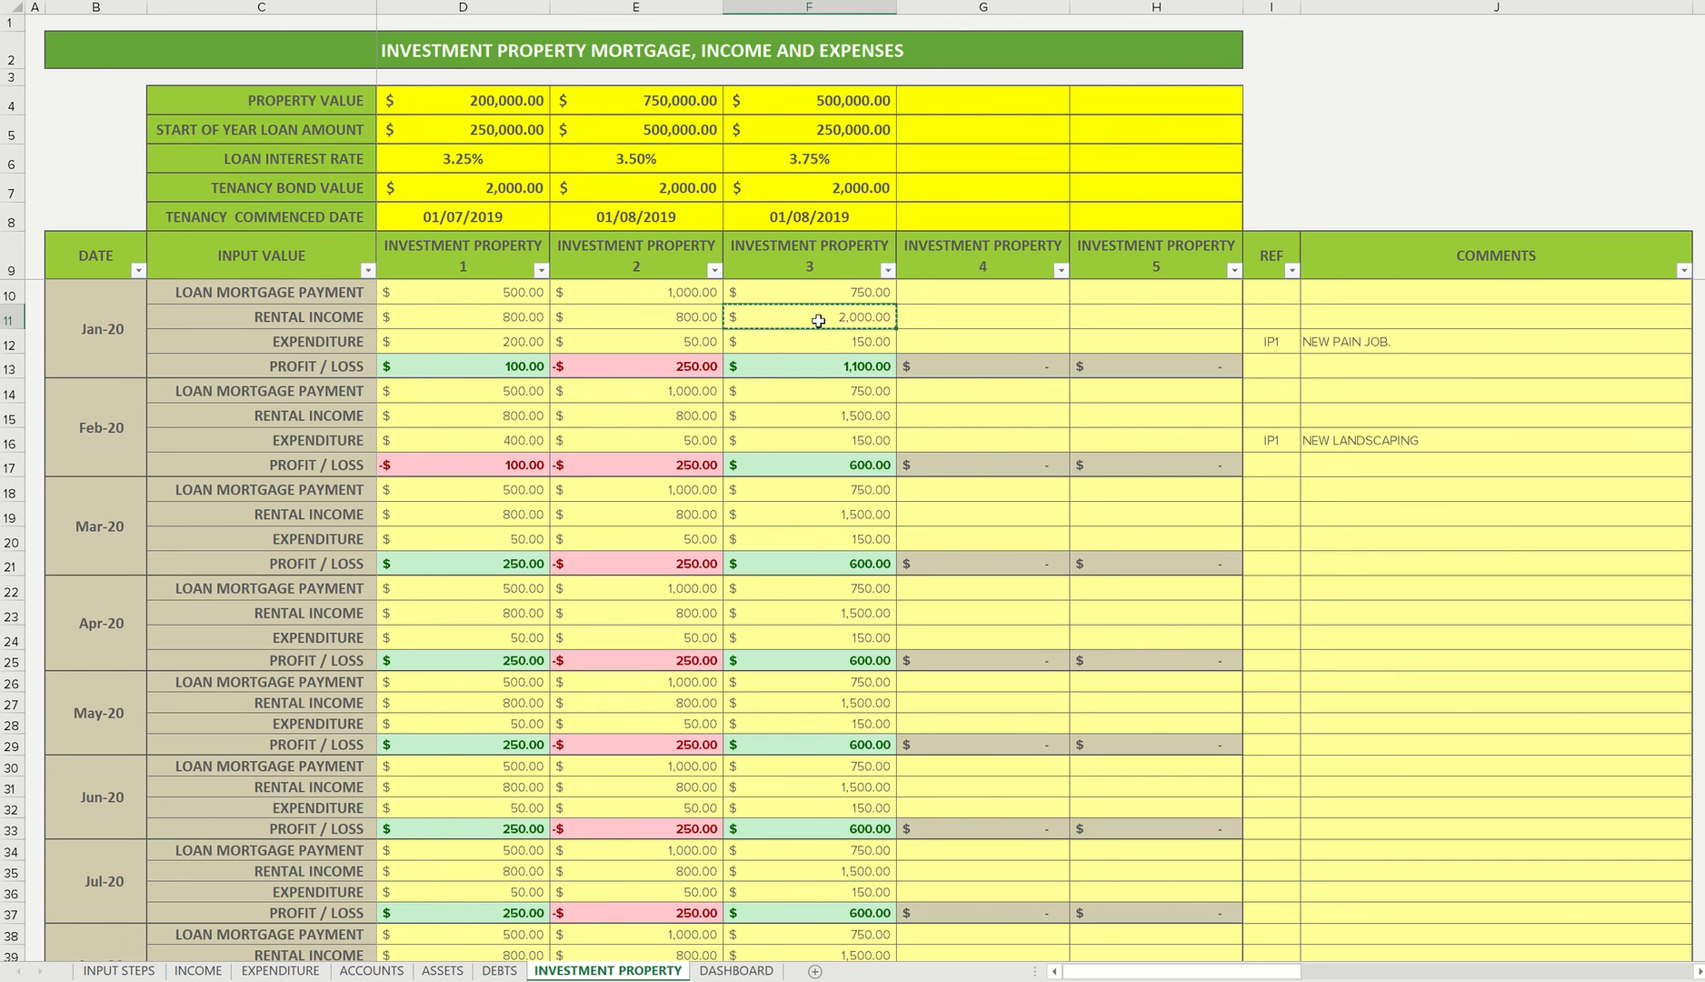
key(Down)
key(Down)
key(Down)
key(Down)
key(ctrl+v)
key(Down)
key(Down)
key(Down)
key(Down)
key(Down)
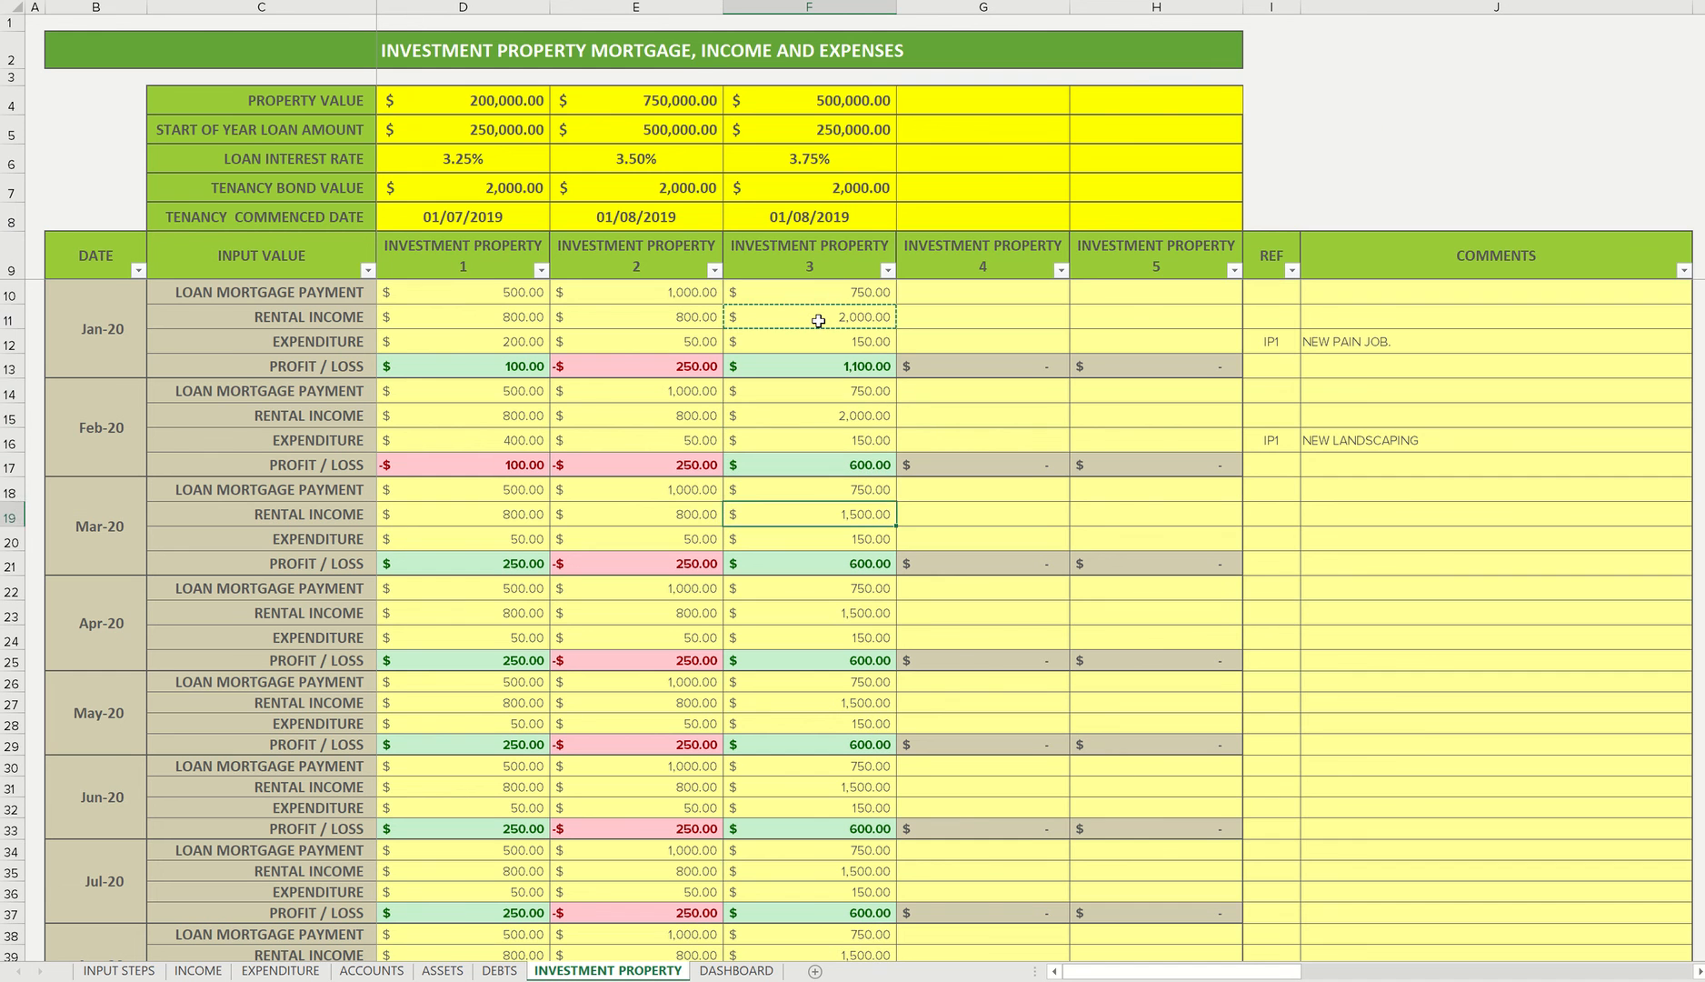
key(Up)
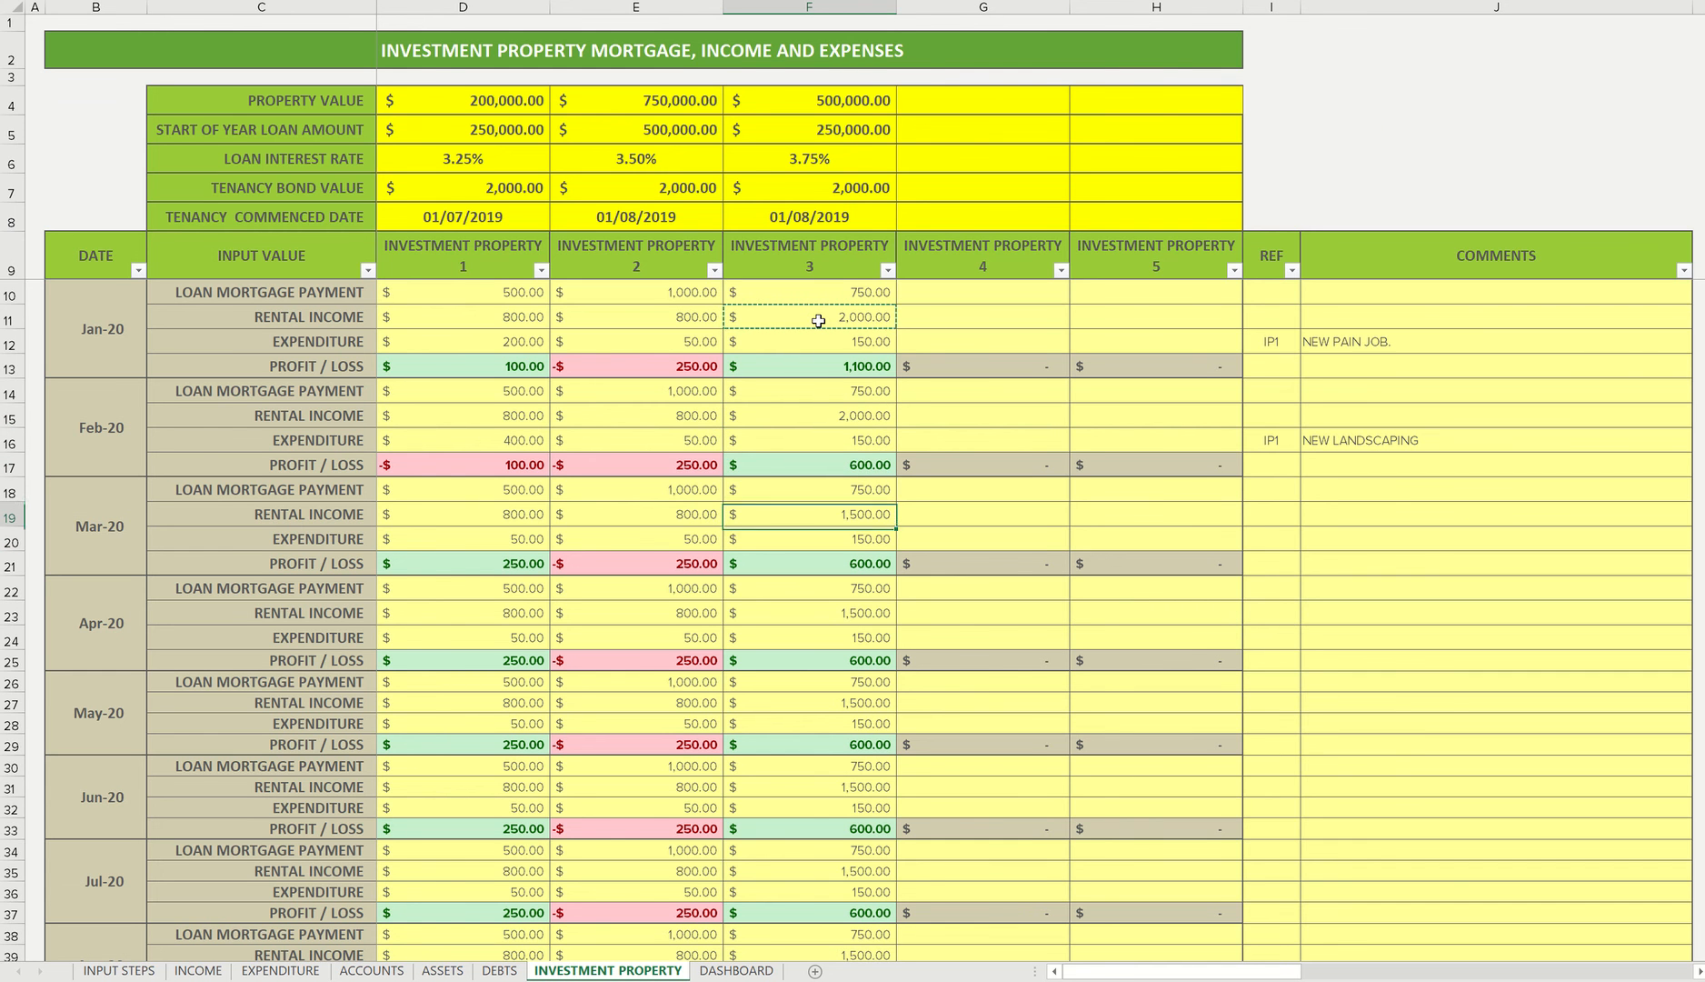
key(ctrl+v)
Paste the 2,000 rental income into Investment Property 3's Apr-20 and May-20 blocks.
key(Down)
key(Down)
key(Down)
key(Down)
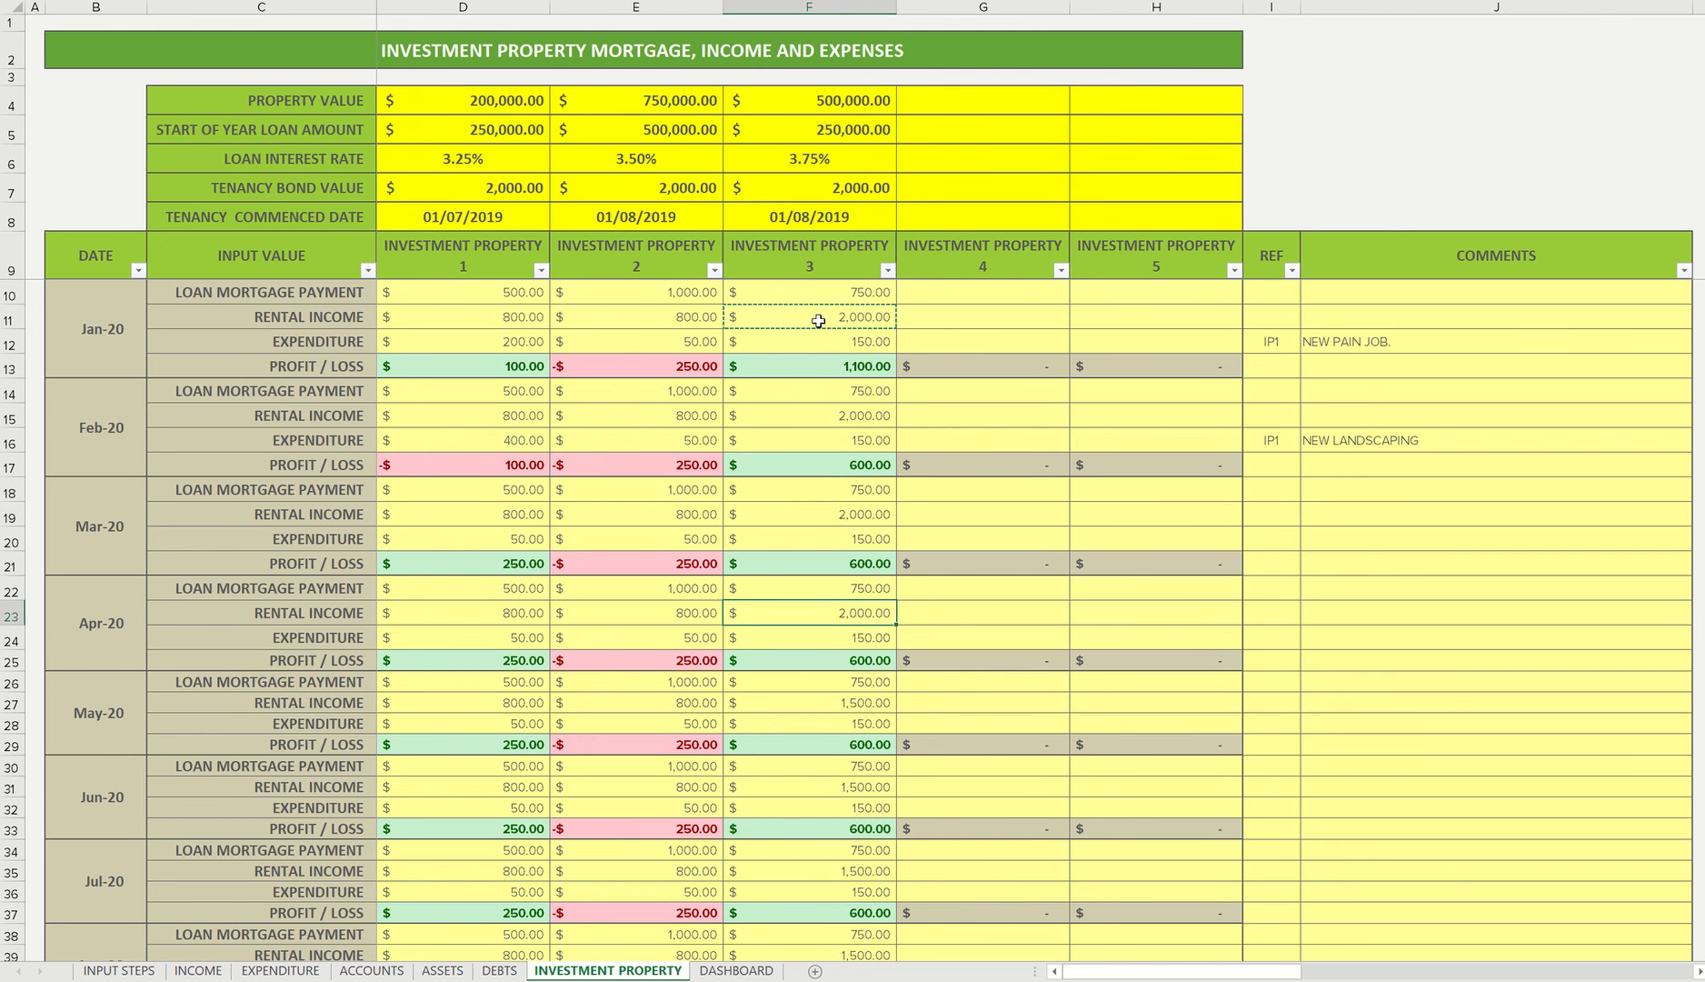
key(ctrl+v)
key(Down)
key(Down)
key(Down)
key(Down)
key(Down)
key(Up)
key(ctrl+v)
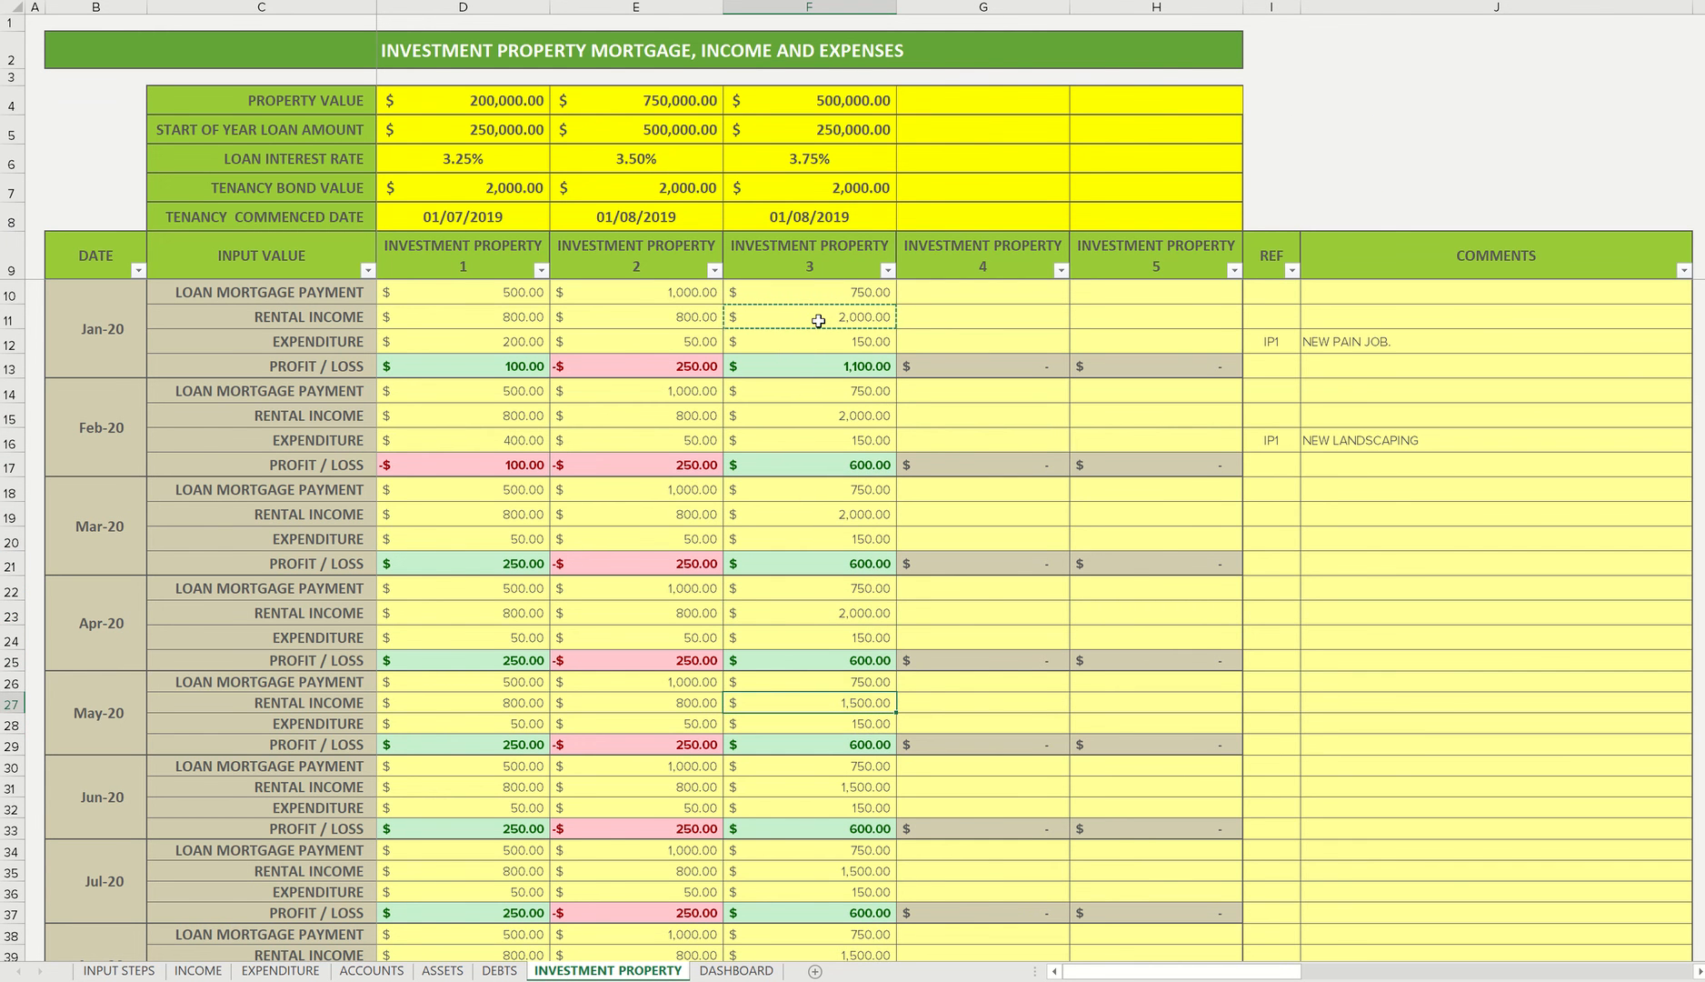
Set Investment Property 3's rental income to 2,000 for Oct-20, Nov-20 and Dec-20 using the copied value.
scroll(479, 751, down, 12)
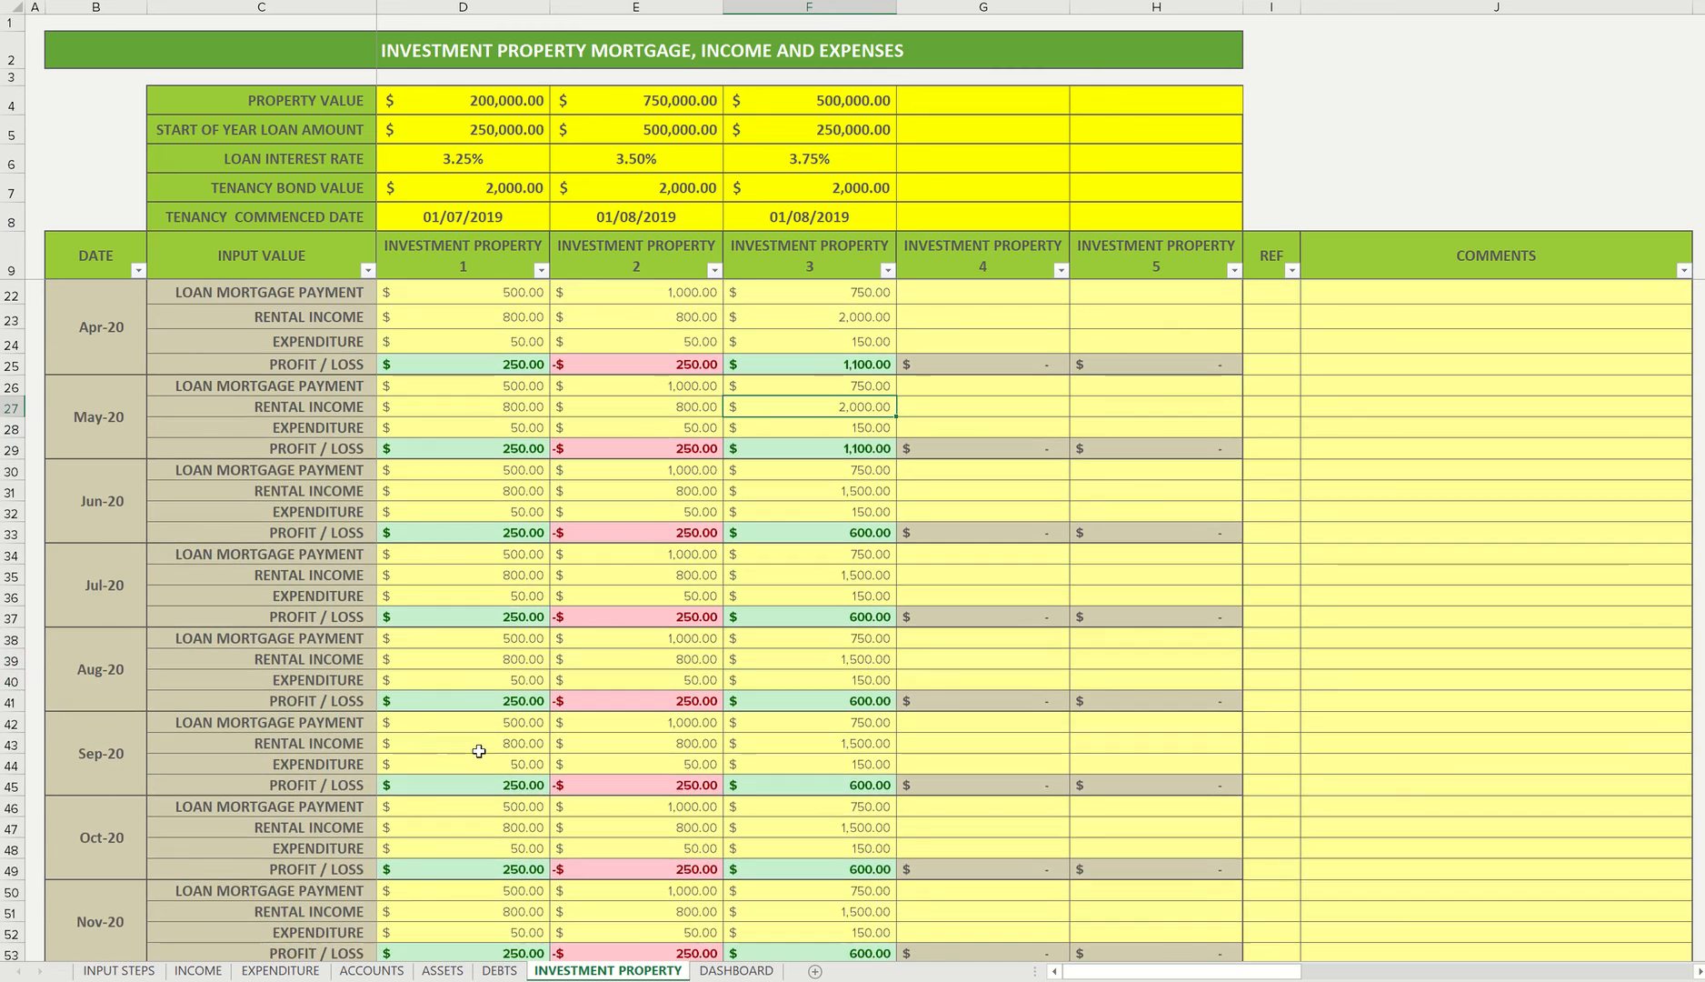
scroll(488, 770, down, 1)
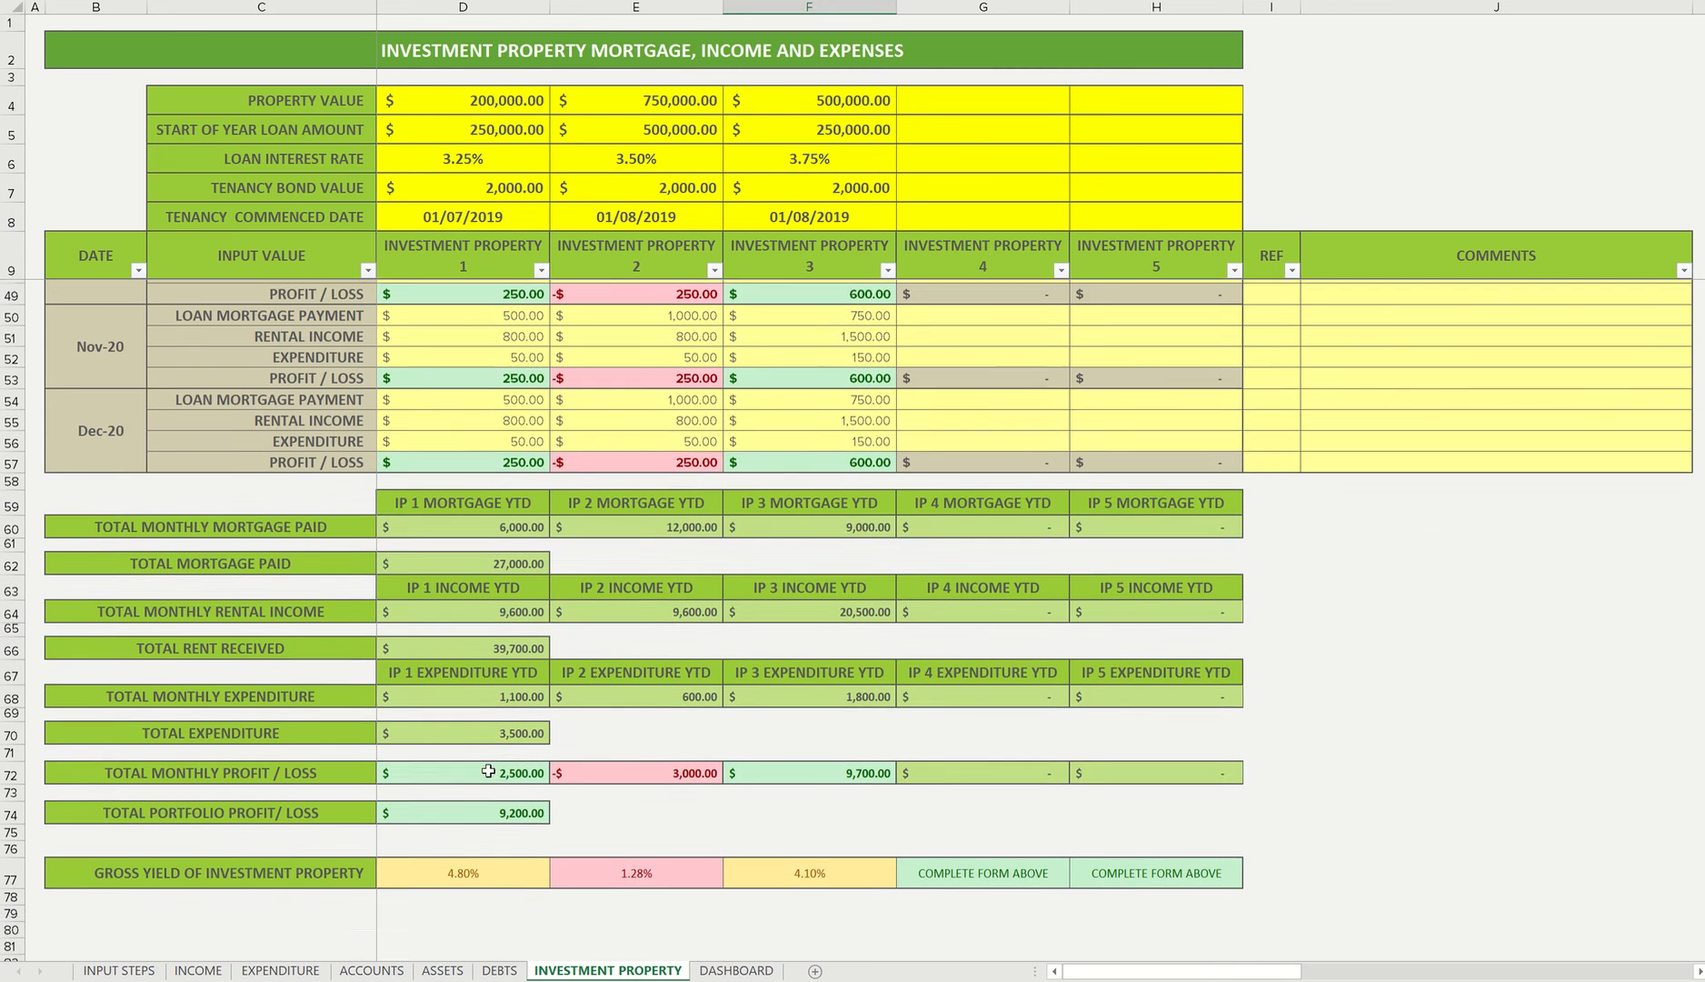
scroll(609, 654, up, 1)
click(828, 398)
key(ctrl+v)
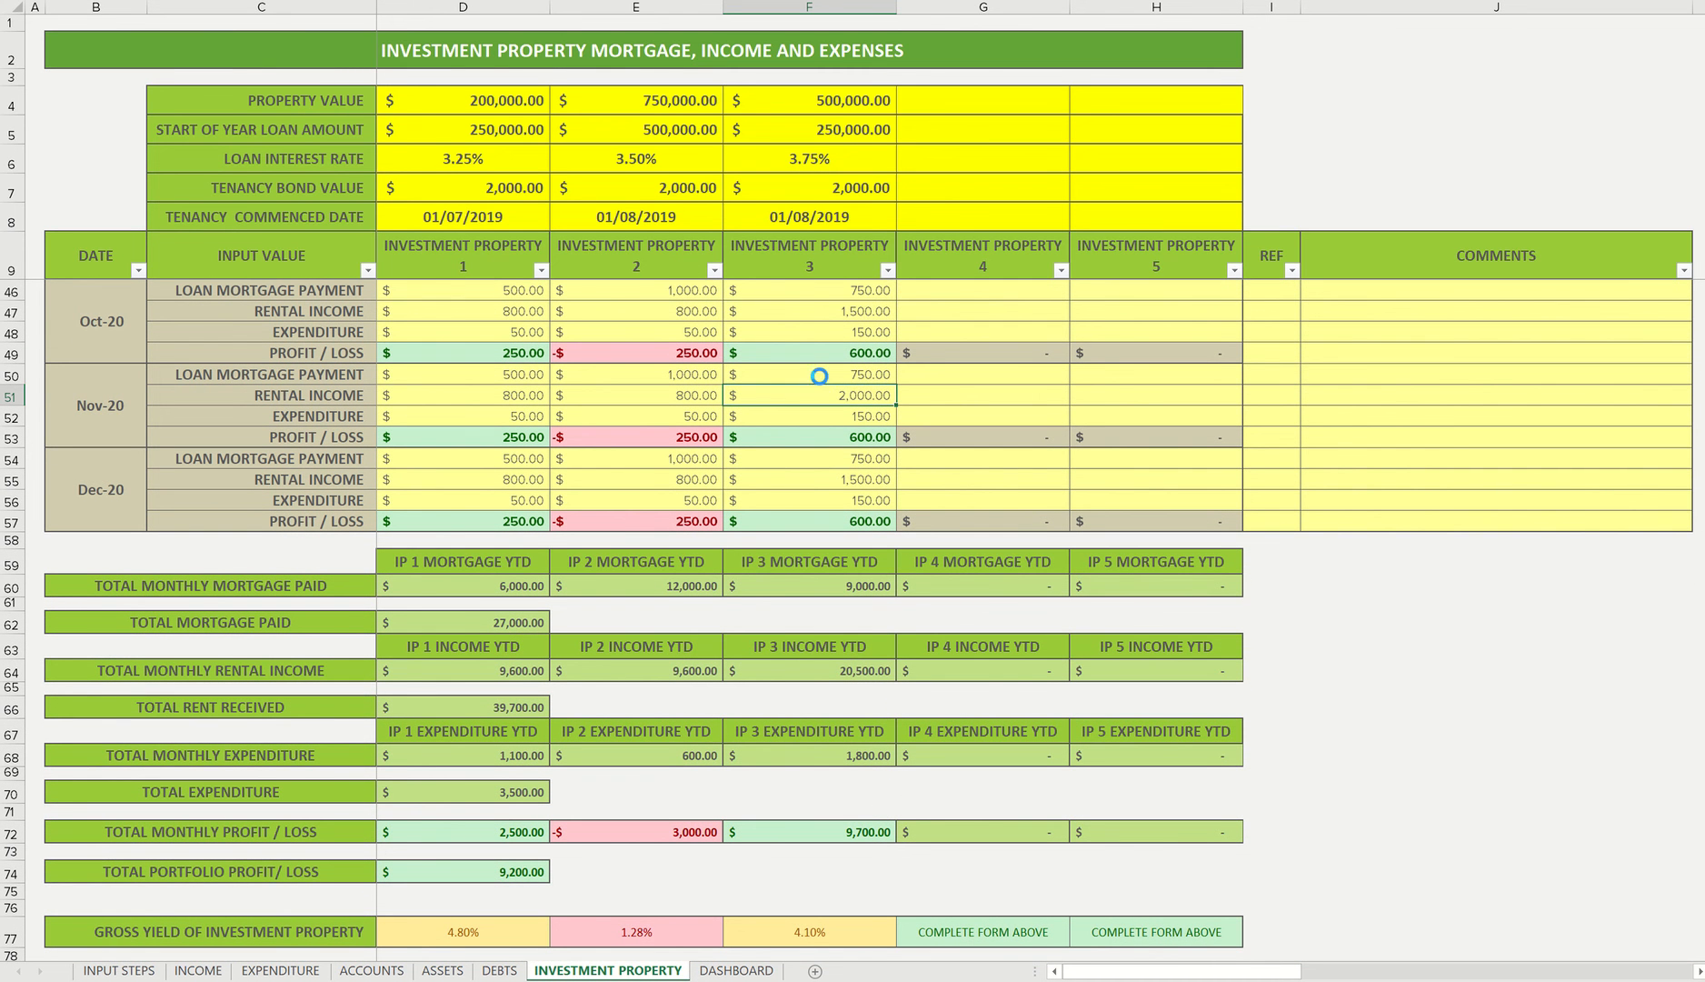
click(809, 311)
key(ctrl+v)
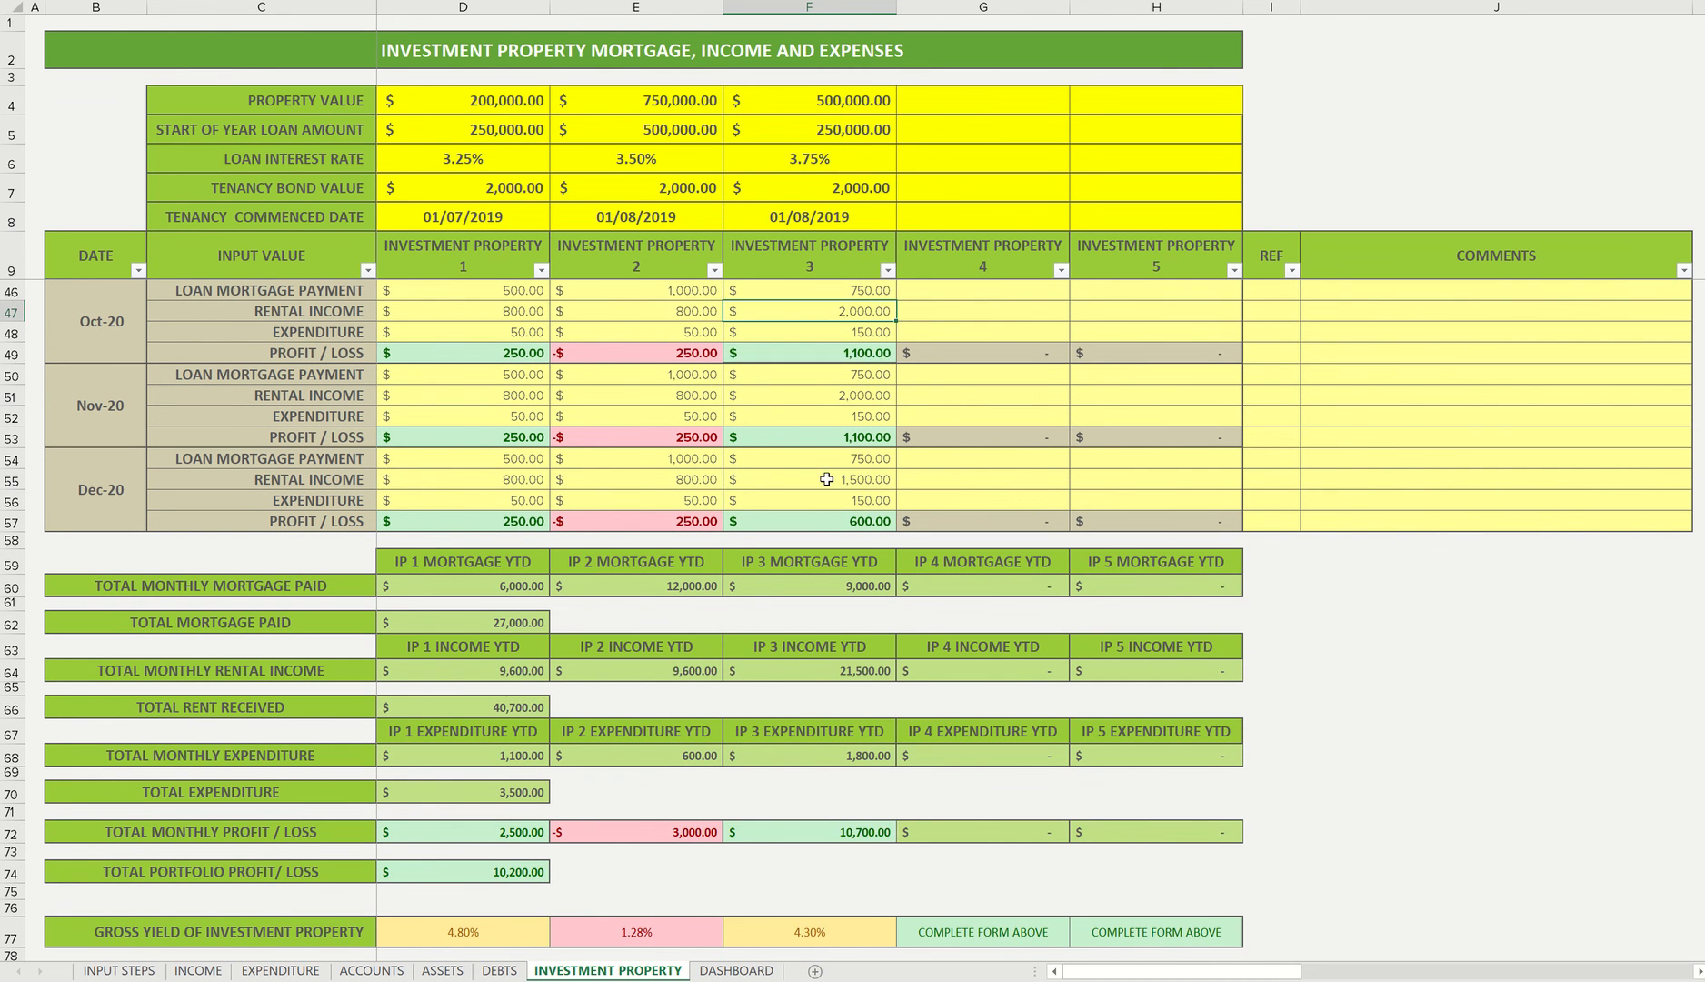
click(827, 474)
text(2,000.00)
Paste the 2,000 rental income into Investment Property 3's Jun-20, Jul-20 and Aug-20 blocks.
scroll(829, 472, up, 7)
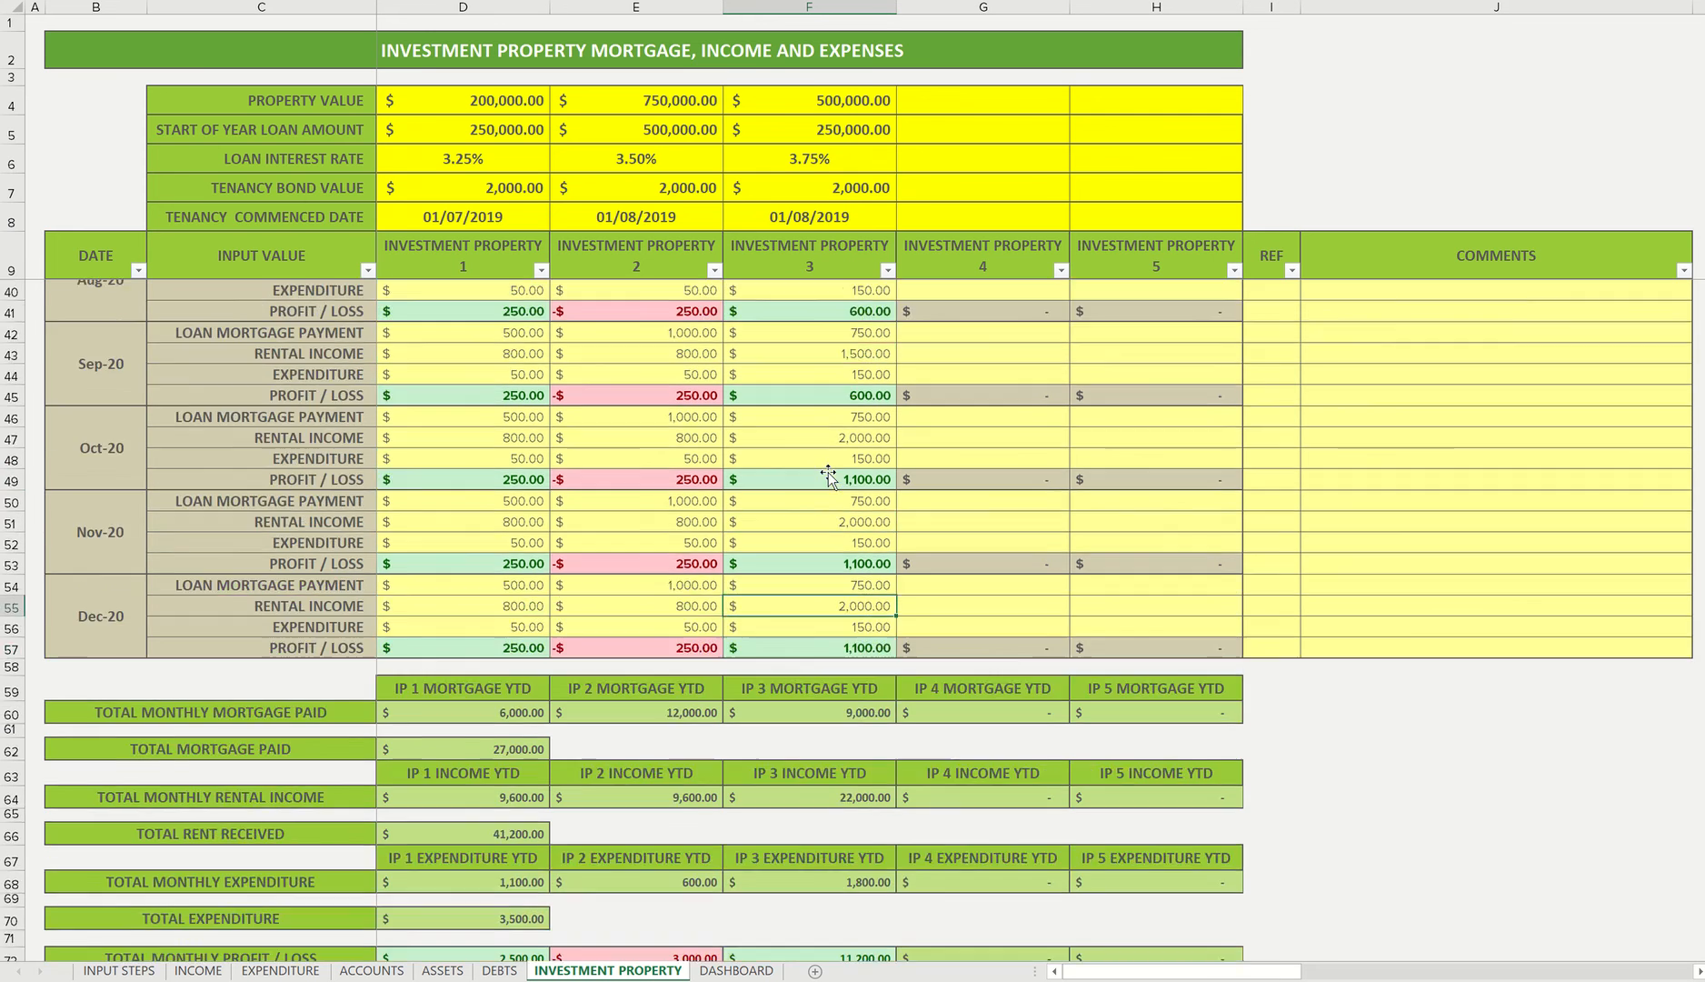
click(824, 422)
key(ctrl+v)
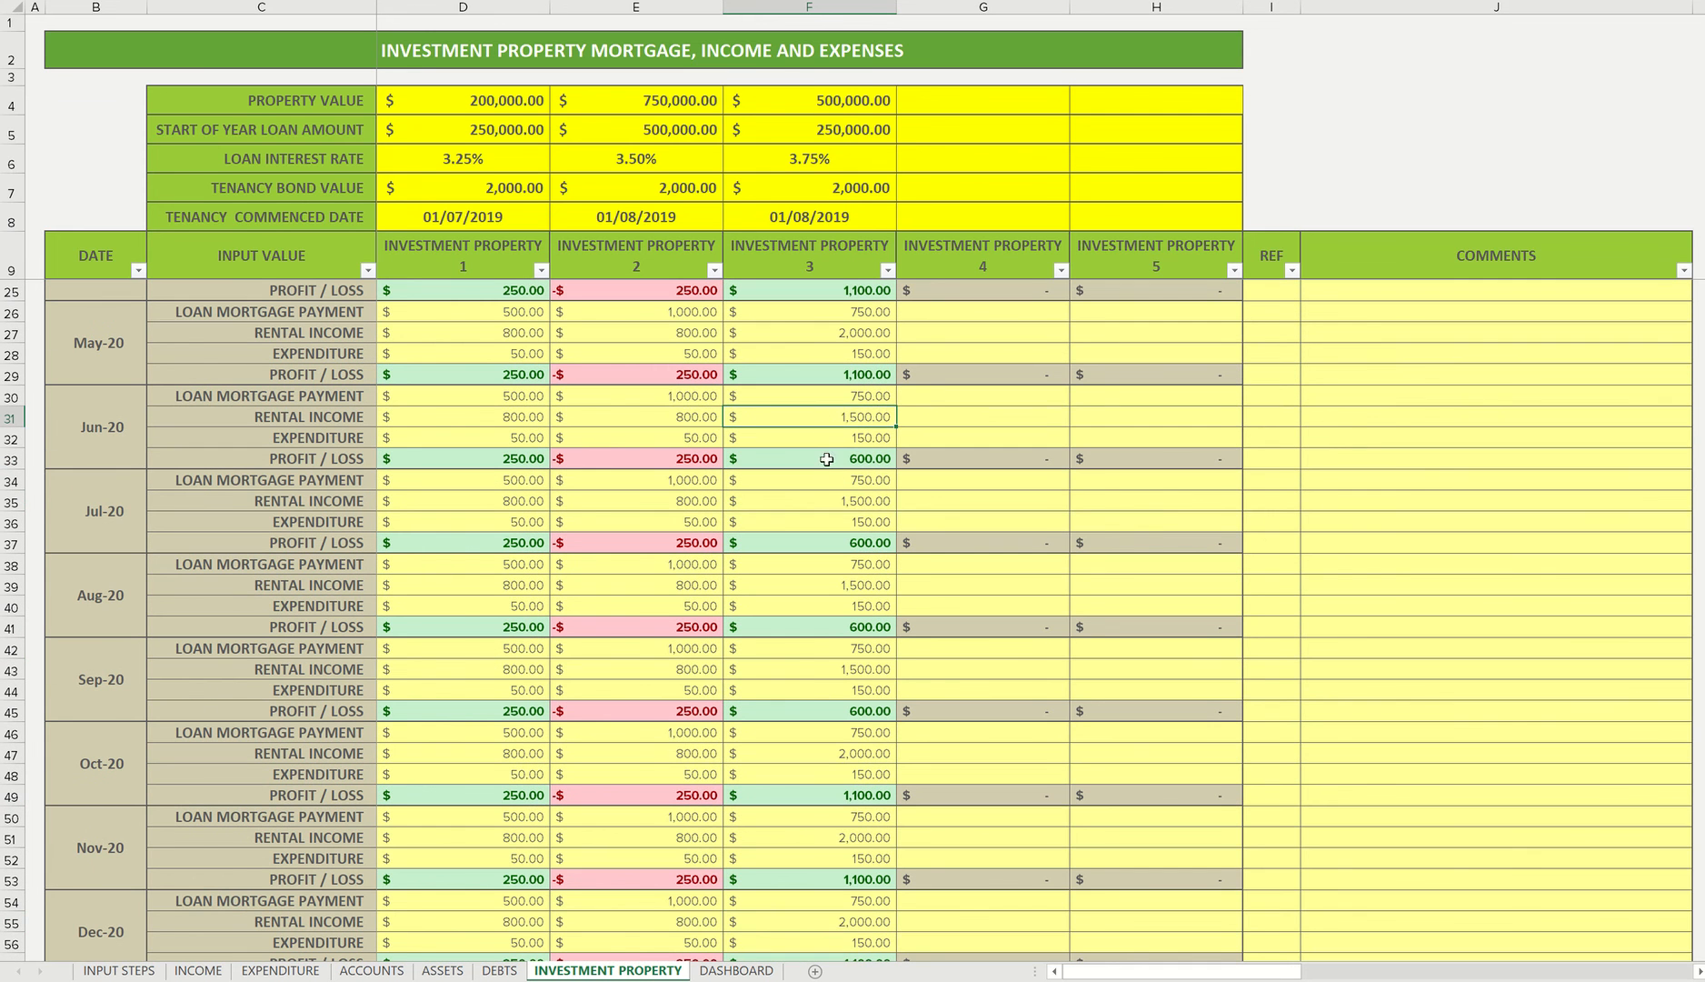
click(822, 499)
key(ctrl+v)
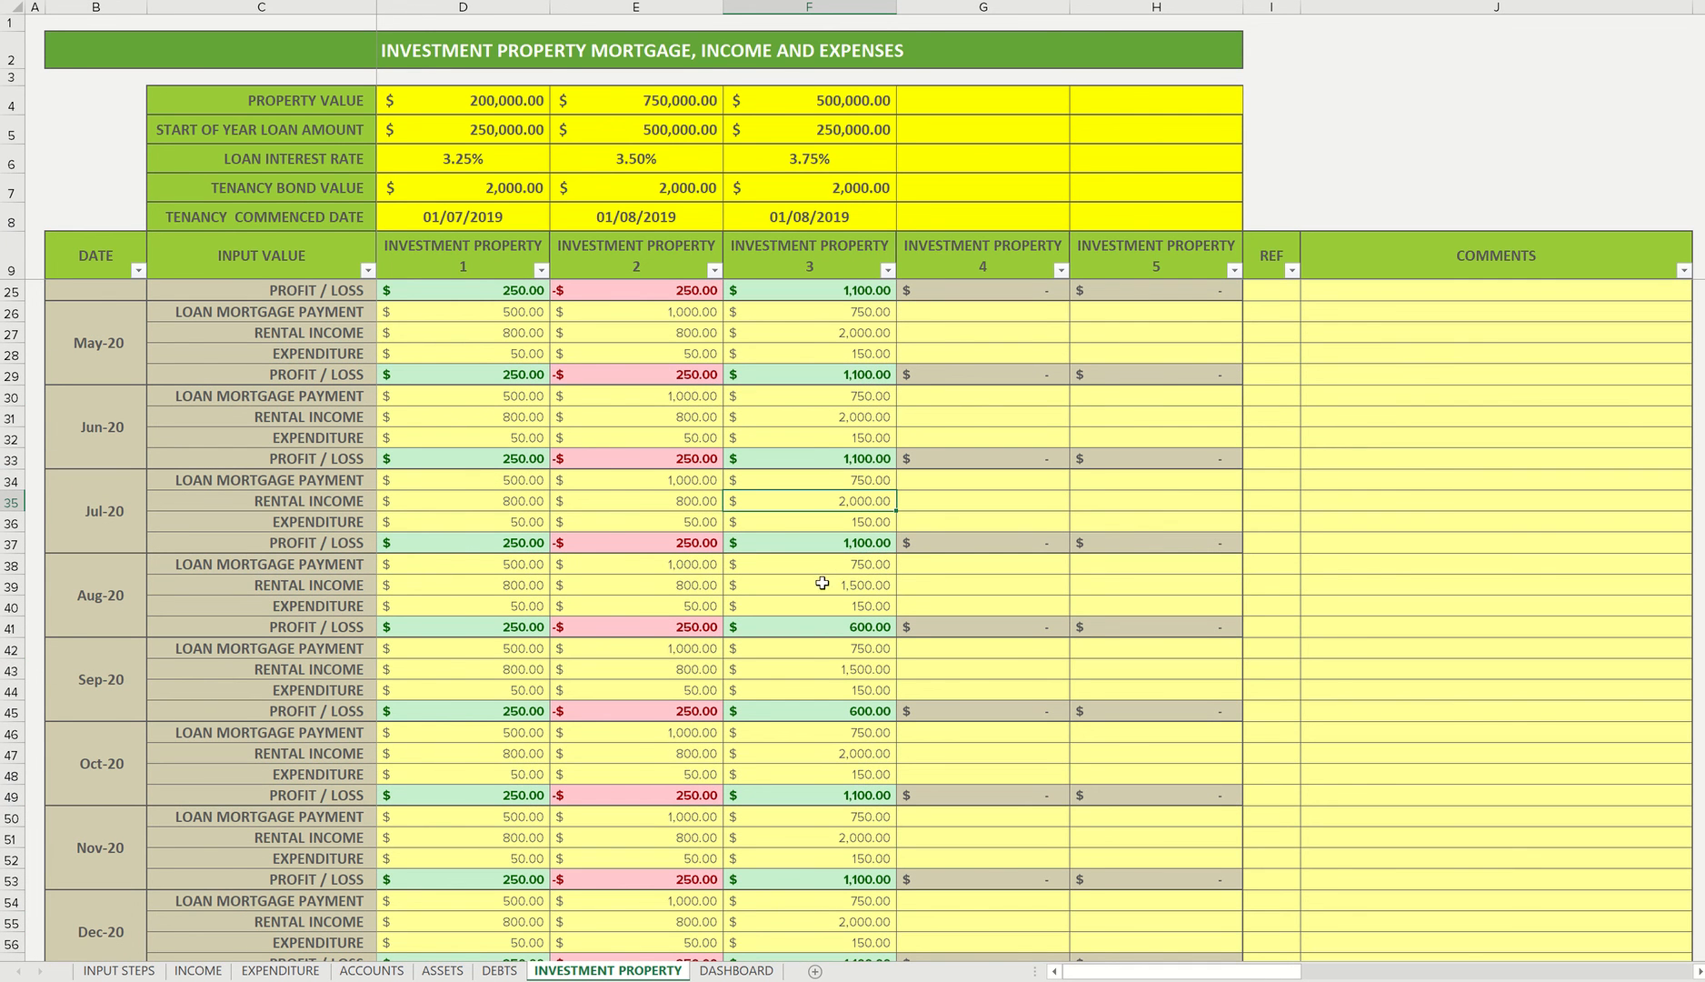
click(821, 582)
key(ctrl+v)
Set Investment Property 3's property value to 400,000.
click(803, 95)
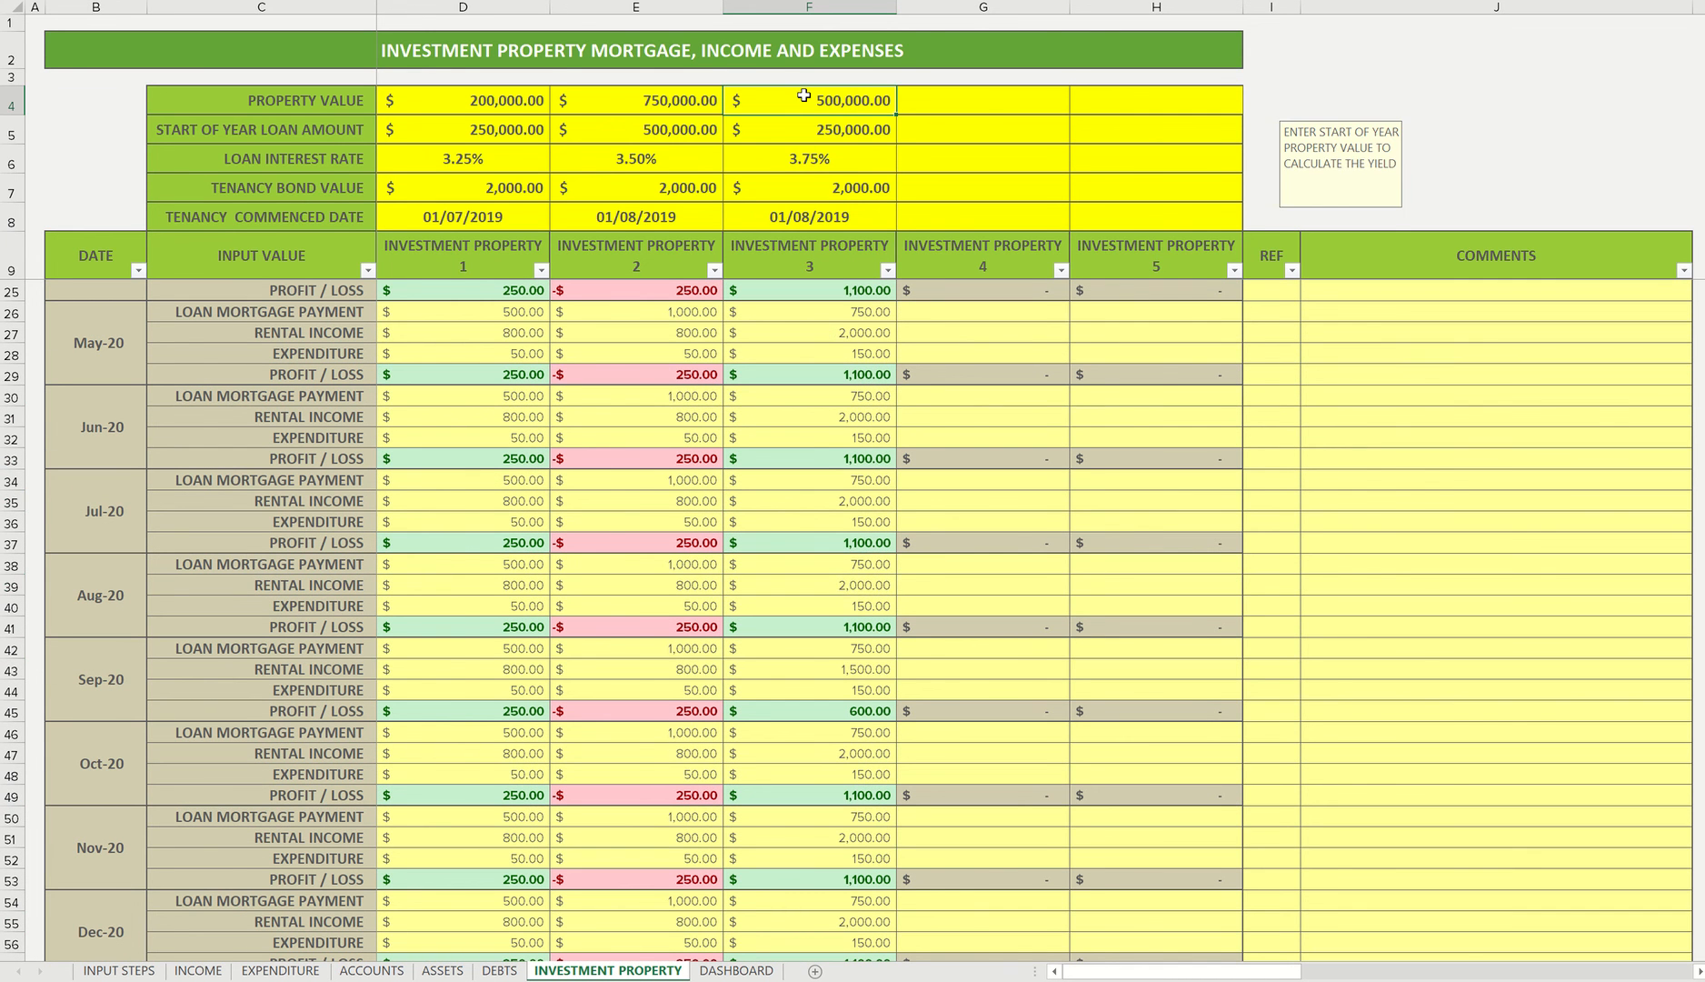
text(400000)
key(Return)
Review the properties' gross yields and total portfolio profit/loss, including the investment property performance table and YTD values chart on the dashboard.
scroll(578, 563, down, 11)
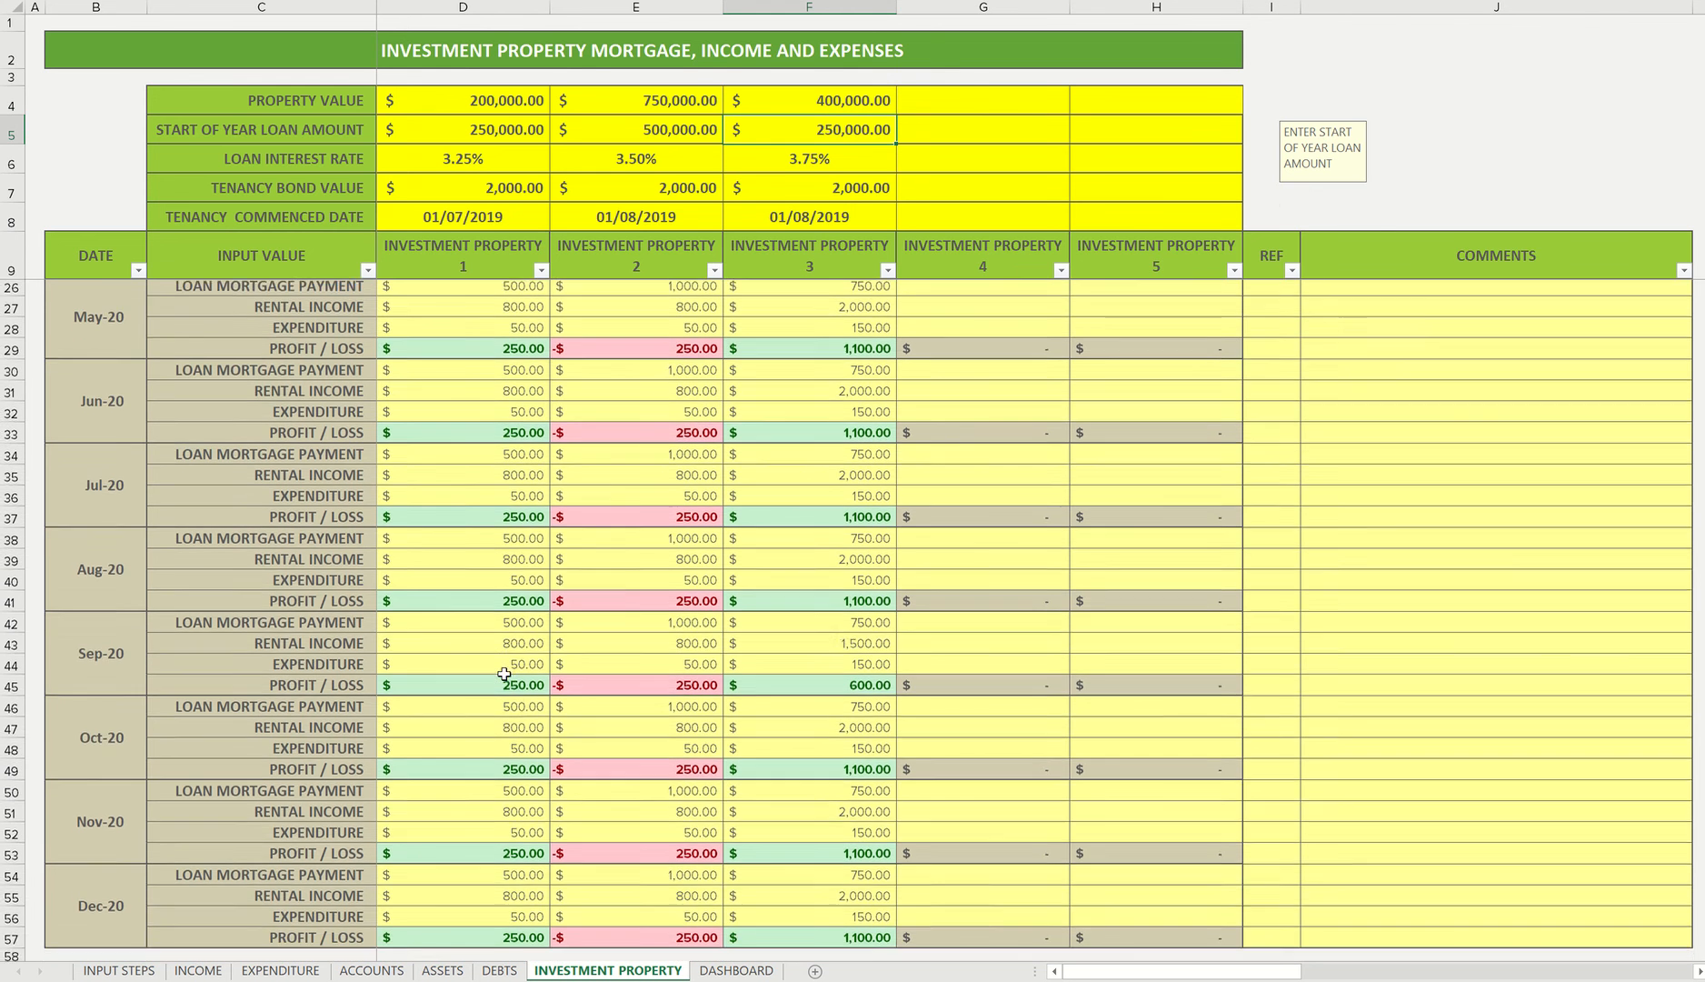
click(488, 679)
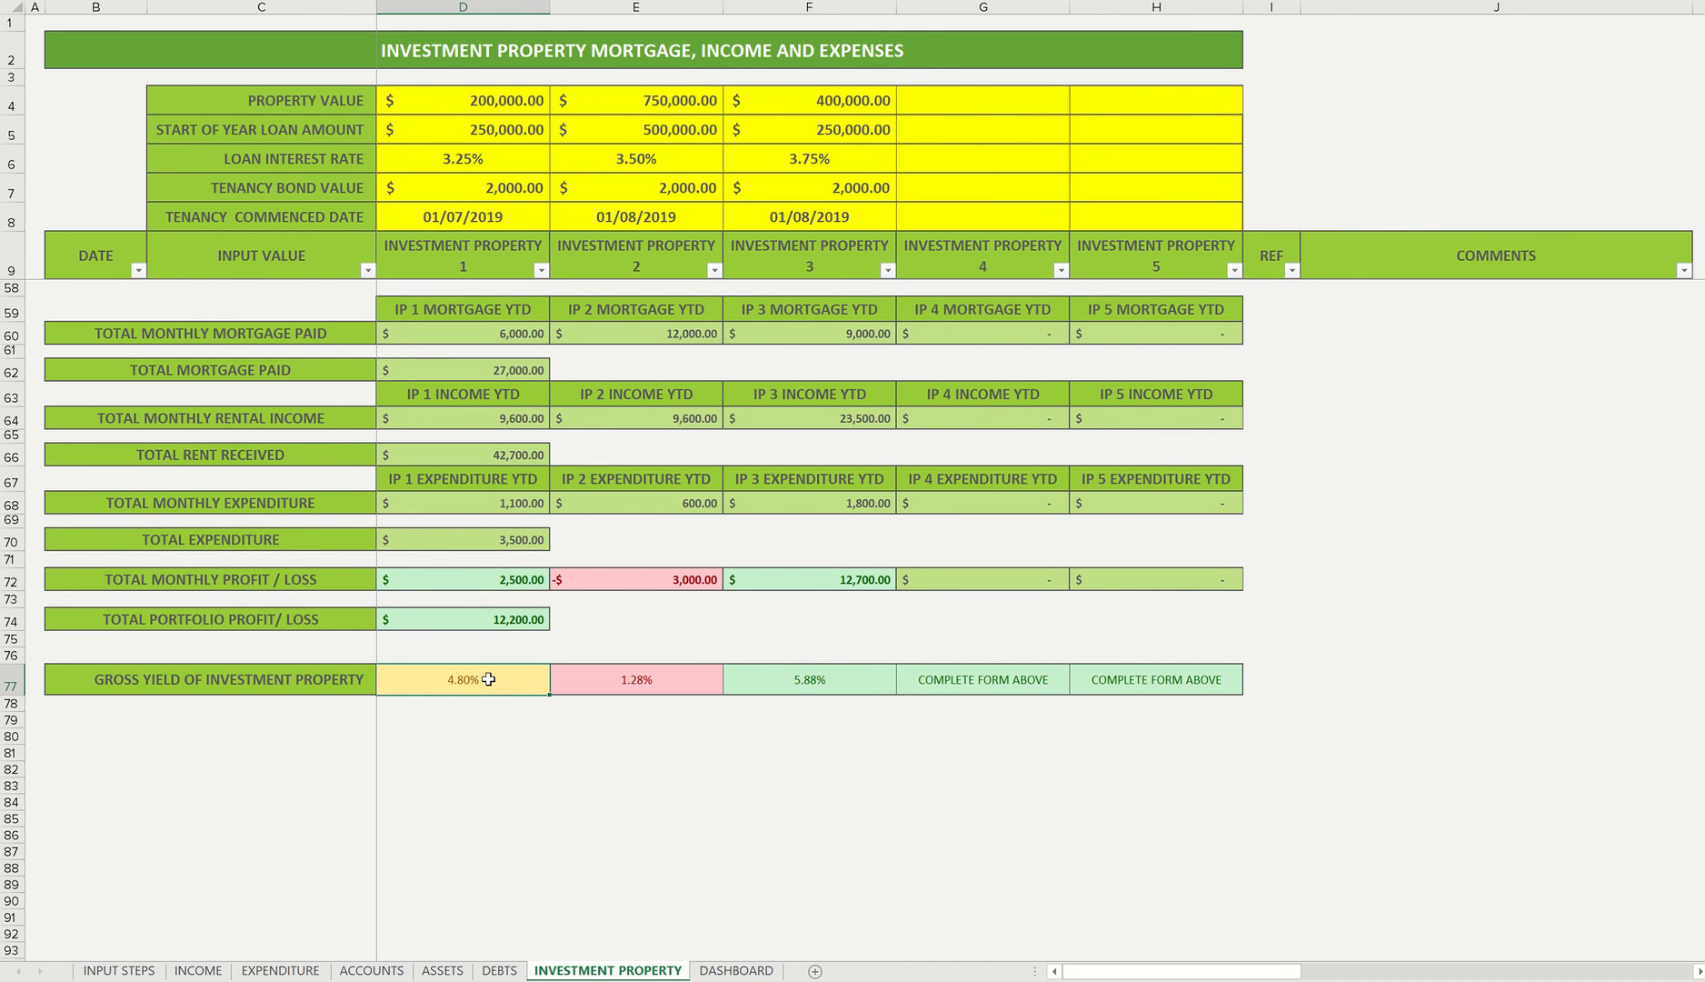
scroll(561, 712, up, 1)
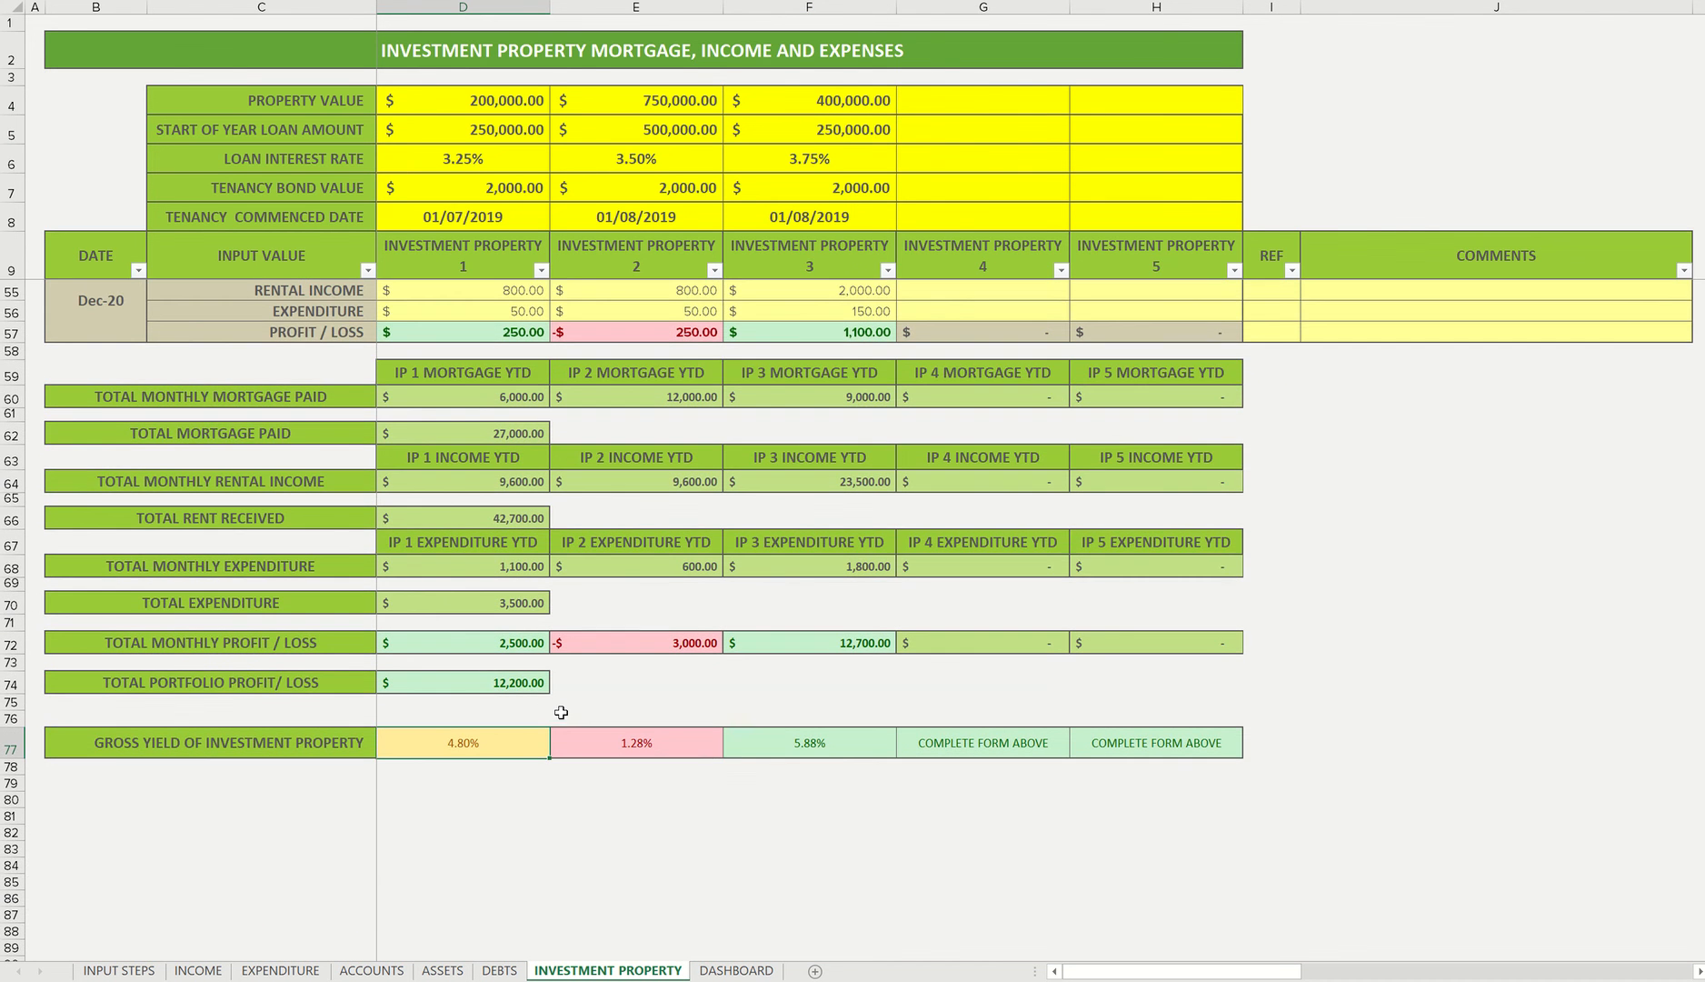
click(830, 751)
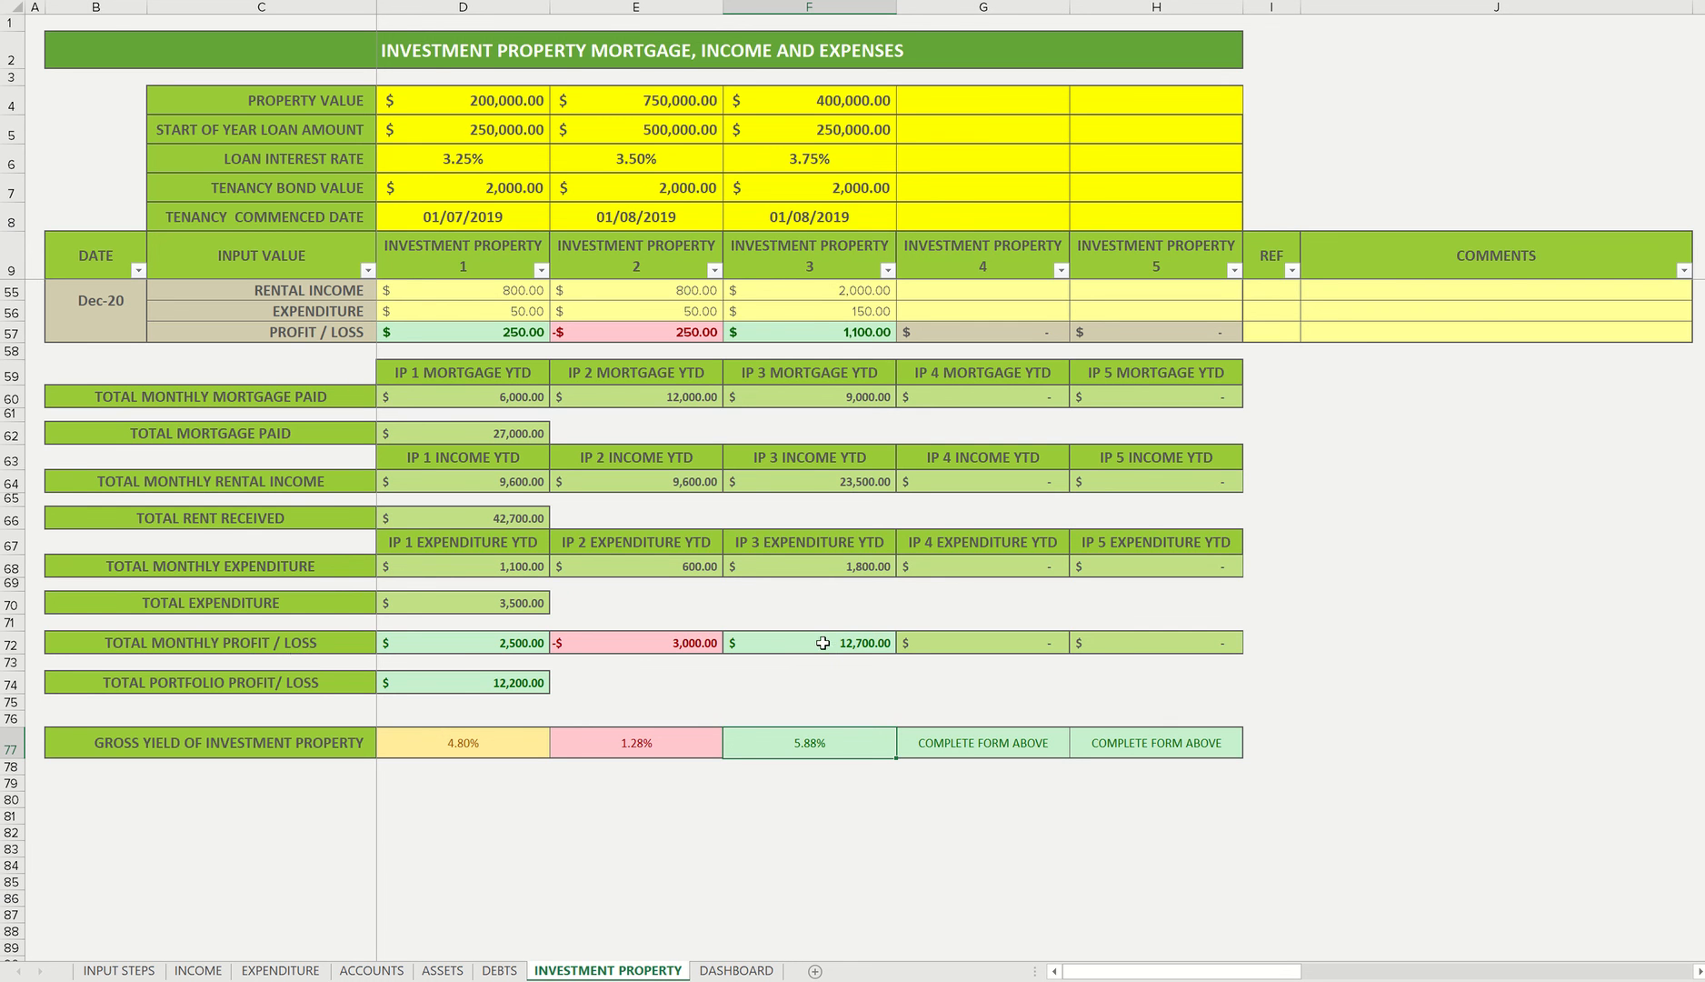
click(480, 687)
click(810, 743)
click(747, 970)
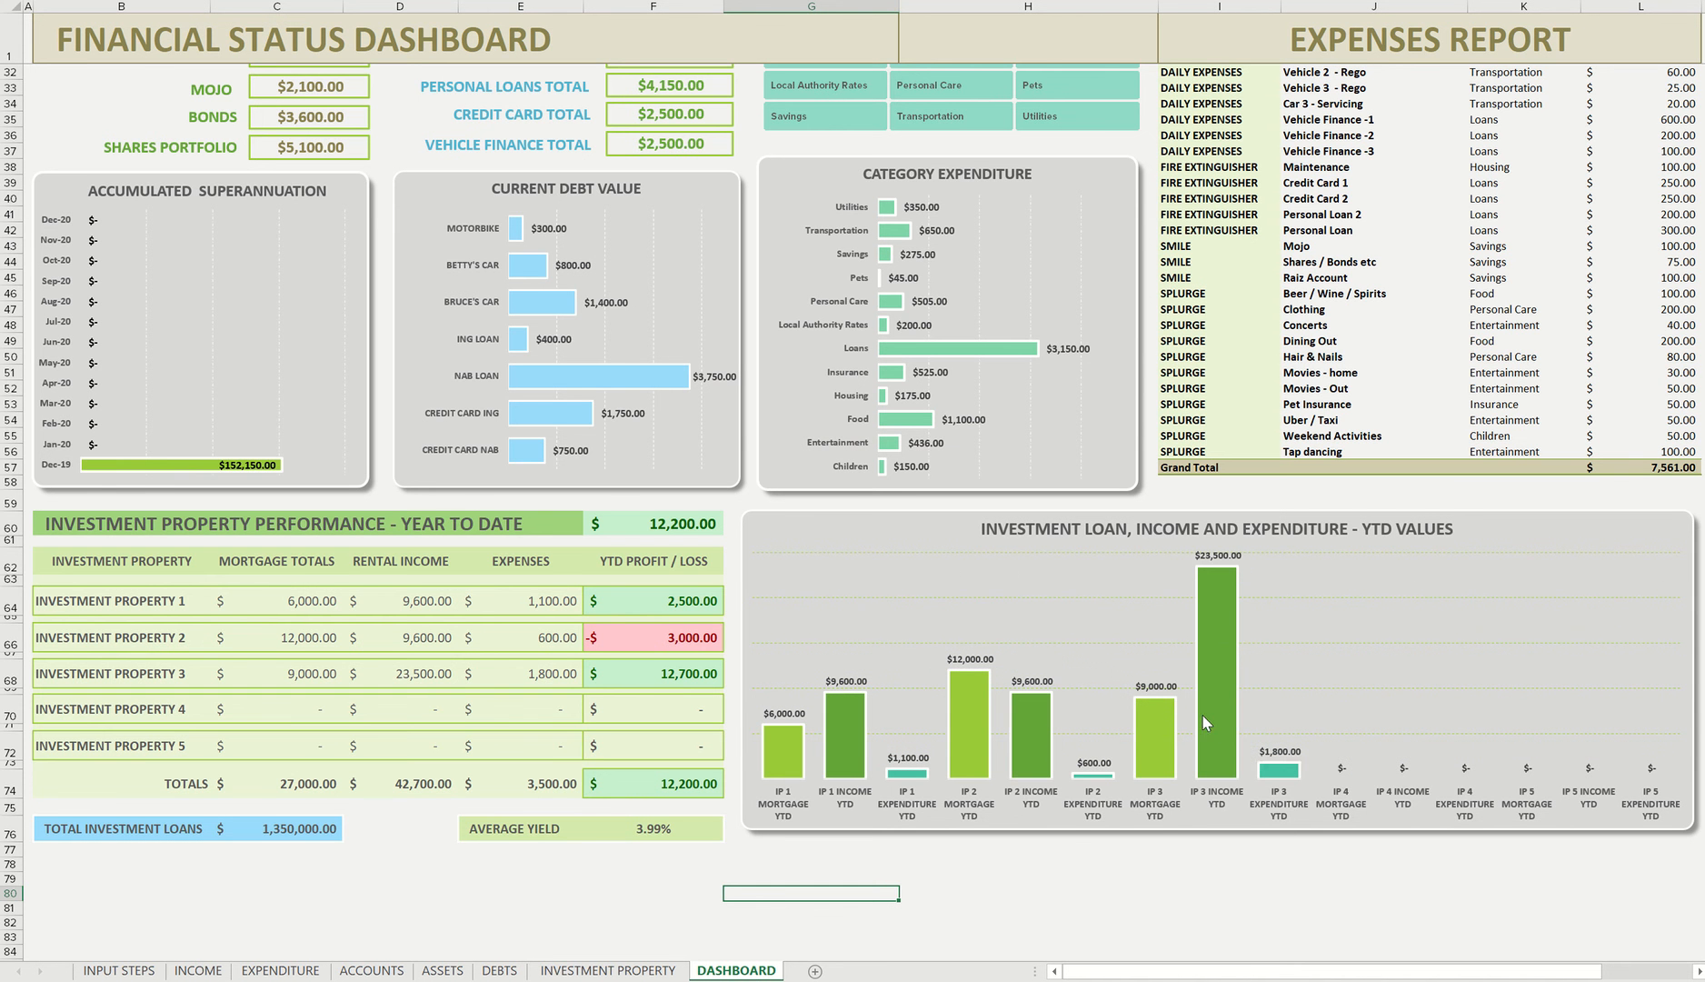
mouse_move(1203, 716)
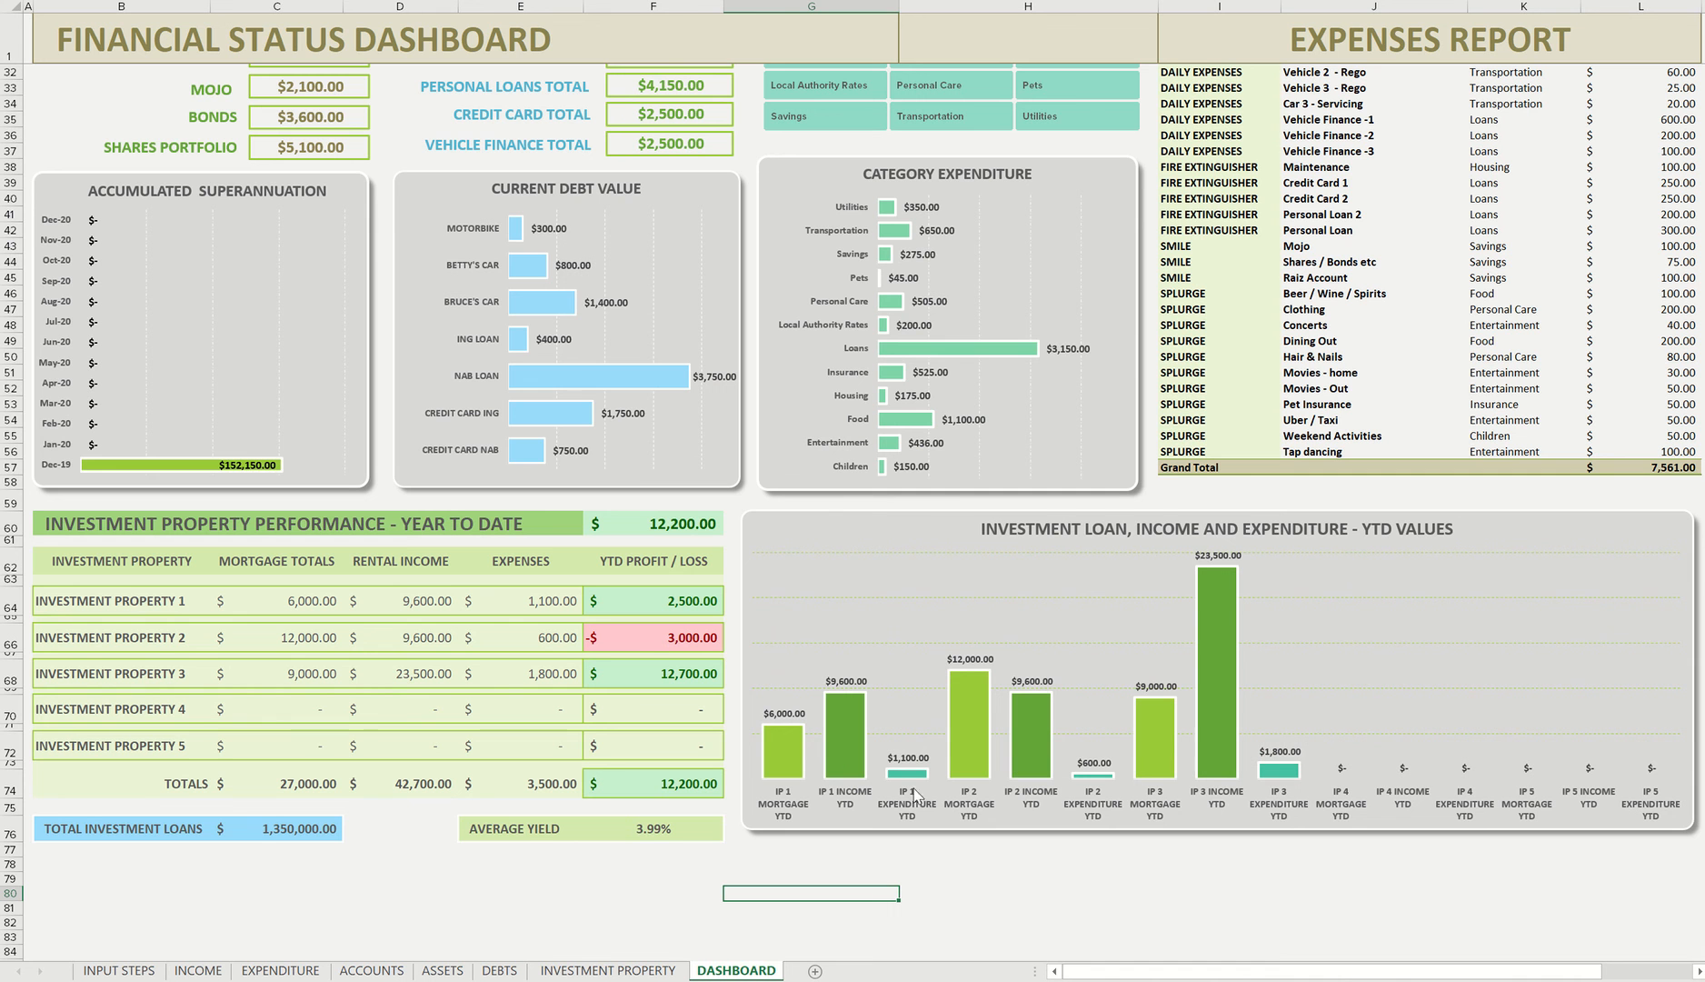